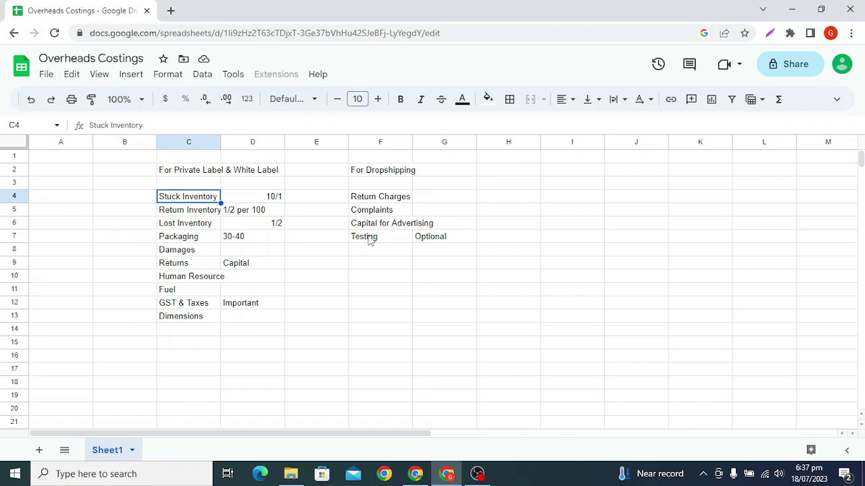
# Examine the Stuck Inventory overhead and its ratio in the private label and white label list.
pyautogui.click(392, 329)
pyautogui.click(194, 197)
pyautogui.click(255, 201)
pyautogui.click(198, 201)
pyautogui.click(151, 201)
pyautogui.click(194, 202)
pyautogui.keyDown('shift'); pyautogui.click(246, 204); pyautogui.keyUp('shift')
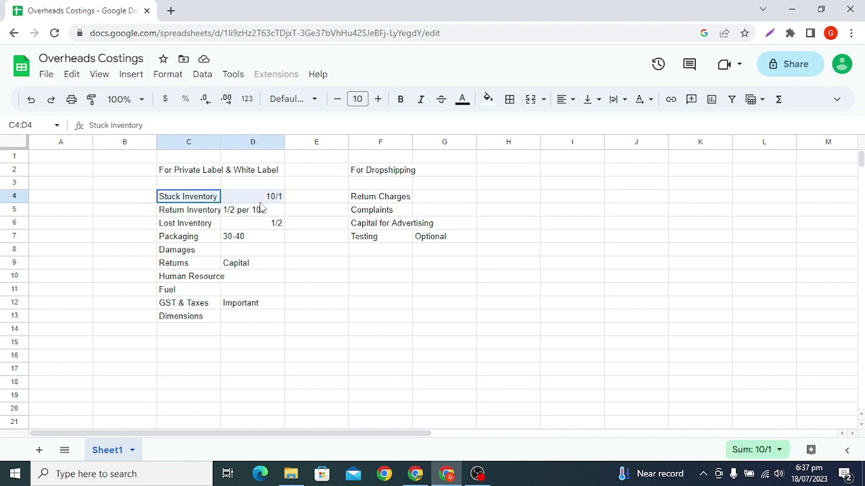
pyautogui.click(390, 332)
pyautogui.click(174, 202)
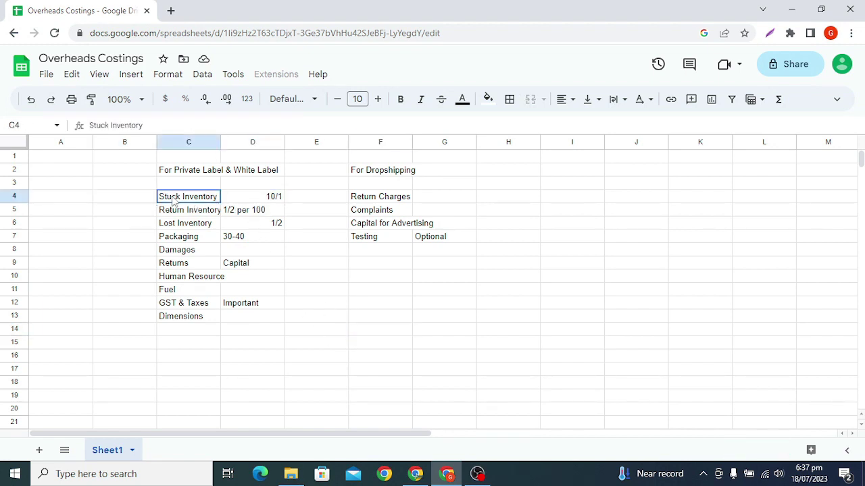
pyautogui.click(257, 201)
pyautogui.click(195, 203)
pyautogui.click(387, 334)
pyautogui.moveTo(186, 197); pyautogui.dragTo(268, 197)
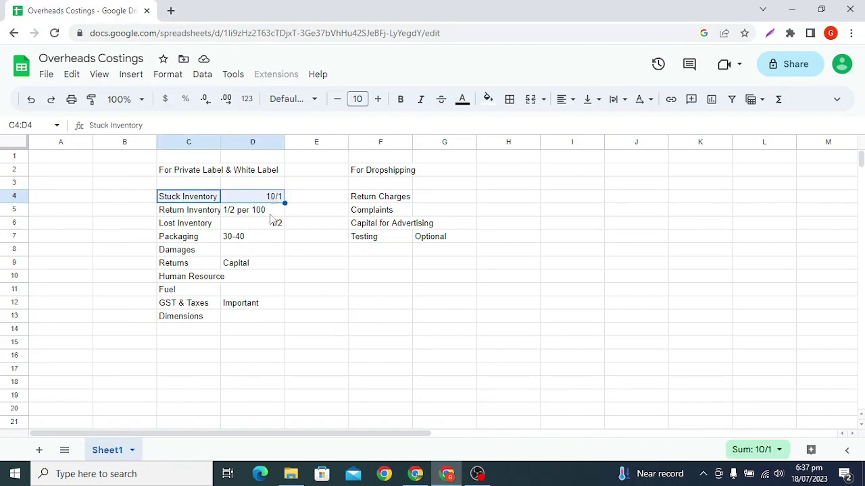
pyautogui.click(378, 348)
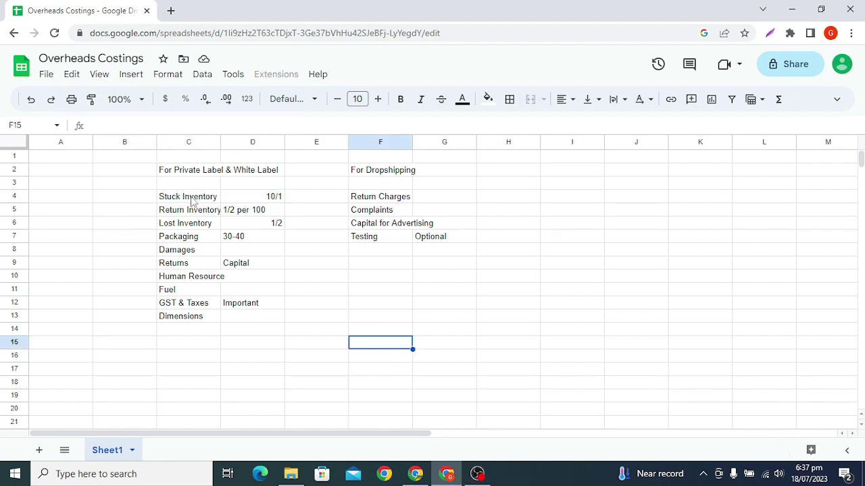
pyautogui.moveTo(193, 200); pyautogui.dragTo(236, 201)
# Add an Item Cost heading in F13 with a value of 1000 beneath it in F14.
pyautogui.click(370, 326)
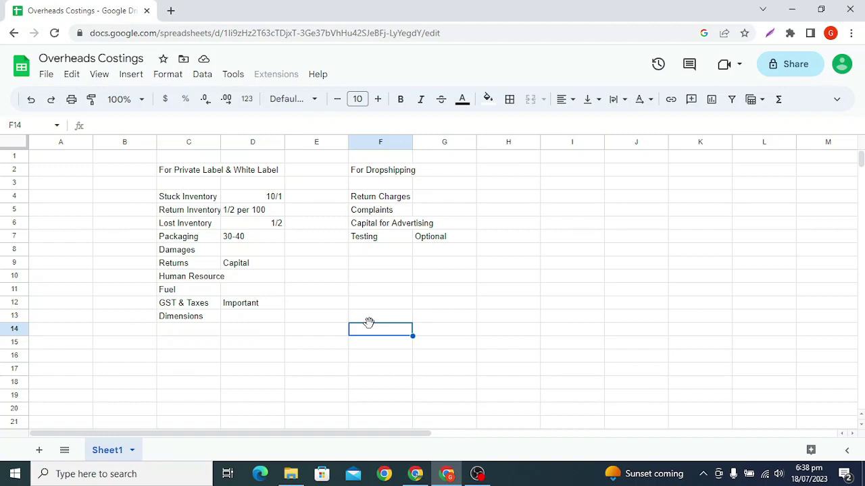
pyautogui.press('Up')
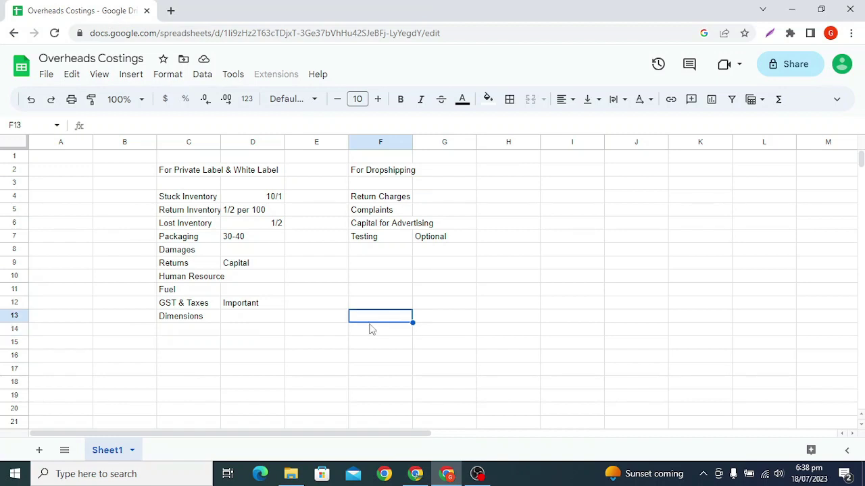
pyautogui.write('Items')
pyautogui.press('BackSpace')
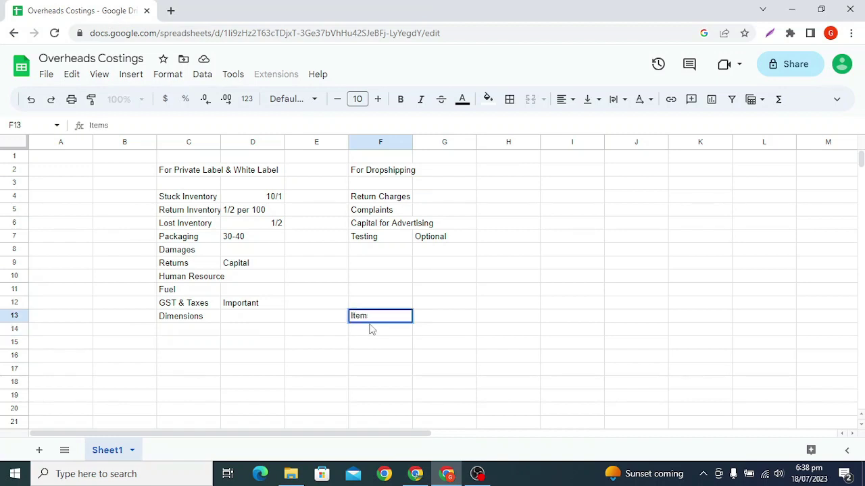
pyautogui.write('Cost')
pyautogui.press('Return')
pyautogui.write('1')
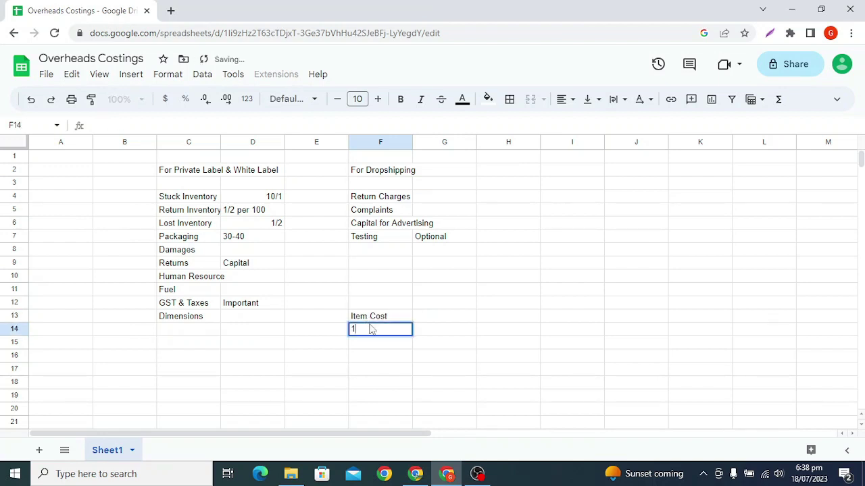
pyautogui.write('00000')
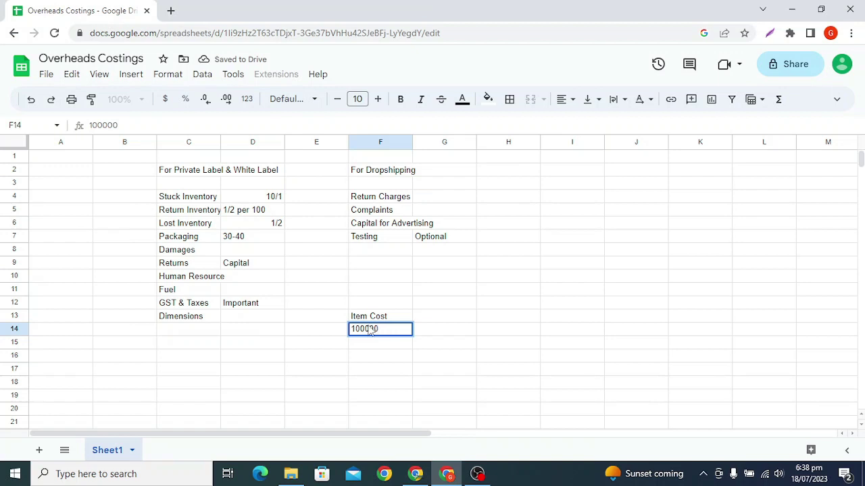
pyautogui.moveTo(360, 329); pyautogui.dragTo(422, 350)
pyautogui.press('BackSpace')
pyautogui.write('00')
pyautogui.press('Return')
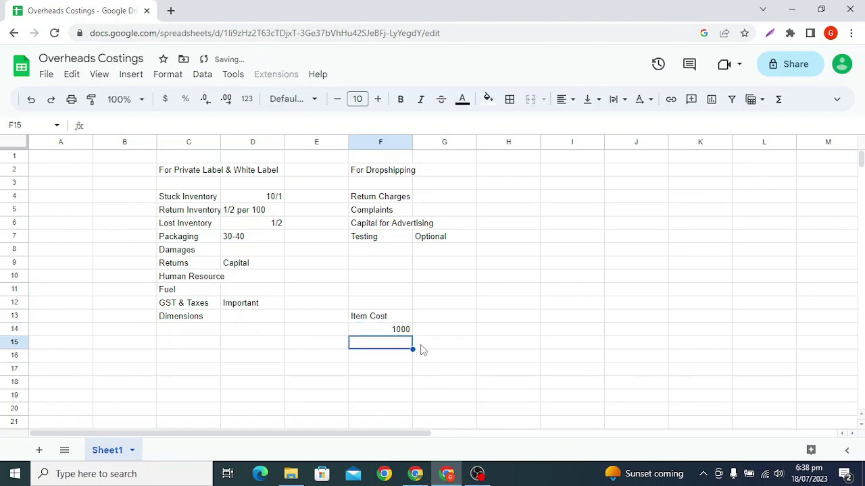
# Add a Per Day Order heading in G13 with a value of 10 beneath it.
pyautogui.press('Up')
pyautogui.press('Right')
pyautogui.write('Per D')
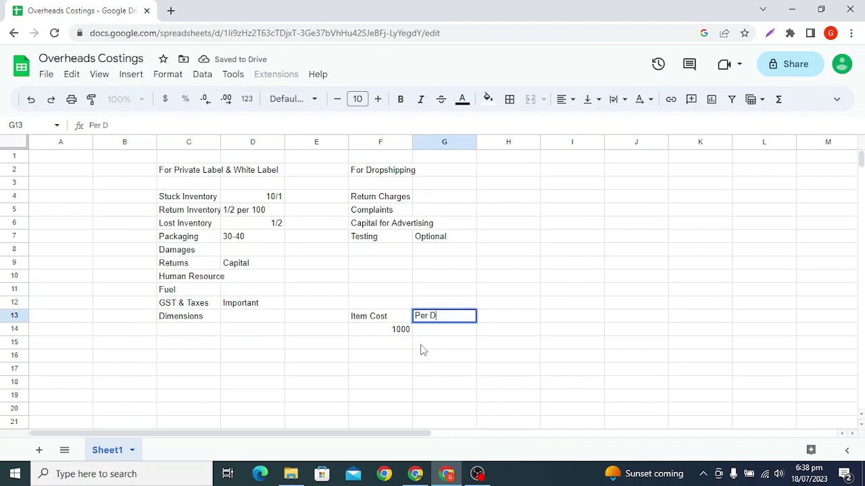
pyautogui.write('ay Order')
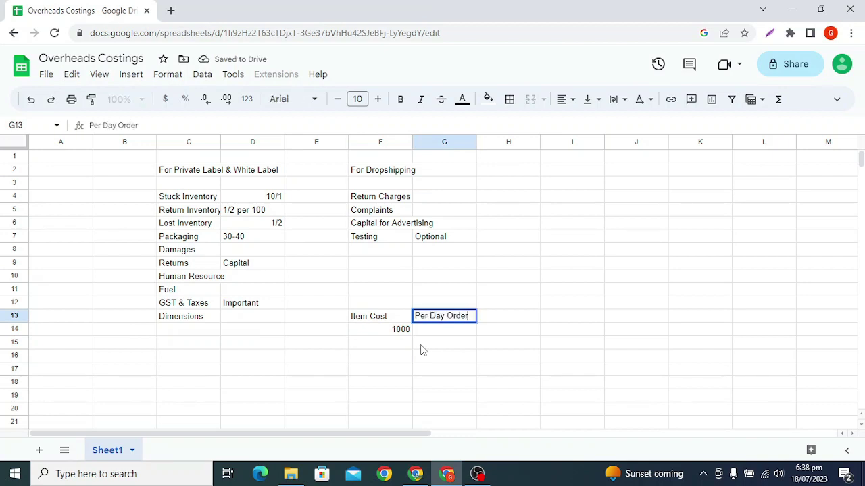
pyautogui.press('Return')
pyautogui.write('10')
pyautogui.press('Return')
# Add a Days of Capital heading in H13 with a value of 10 beneath it.
pyautogui.press('Up')
pyautogui.press('Up')
pyautogui.press('Right')
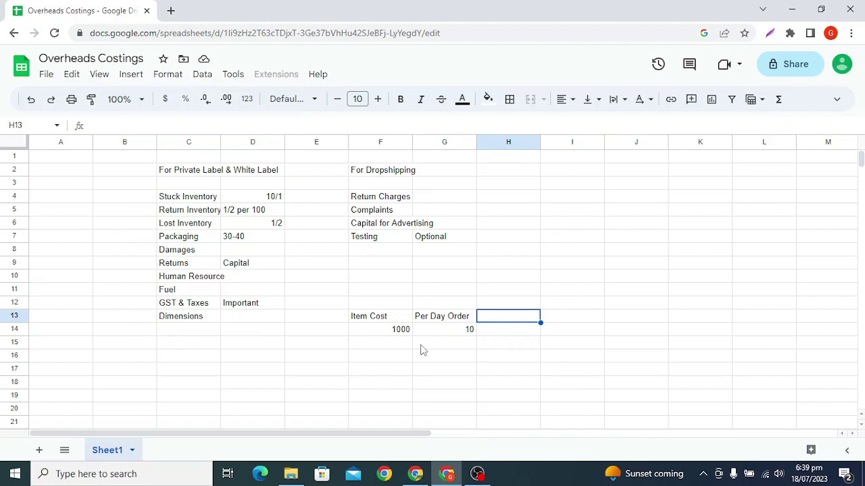
pyautogui.write('Days of C')
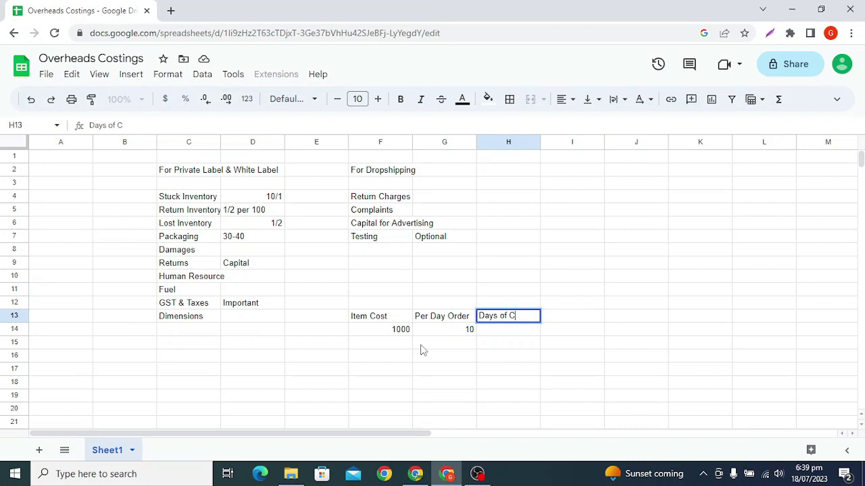
pyautogui.press('BackSpace')
pyautogui.write('Capital')
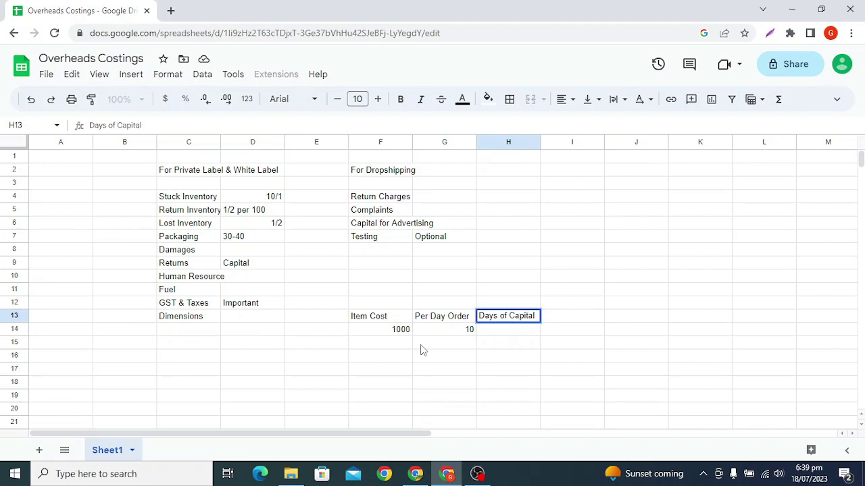
pyautogui.press('Return')
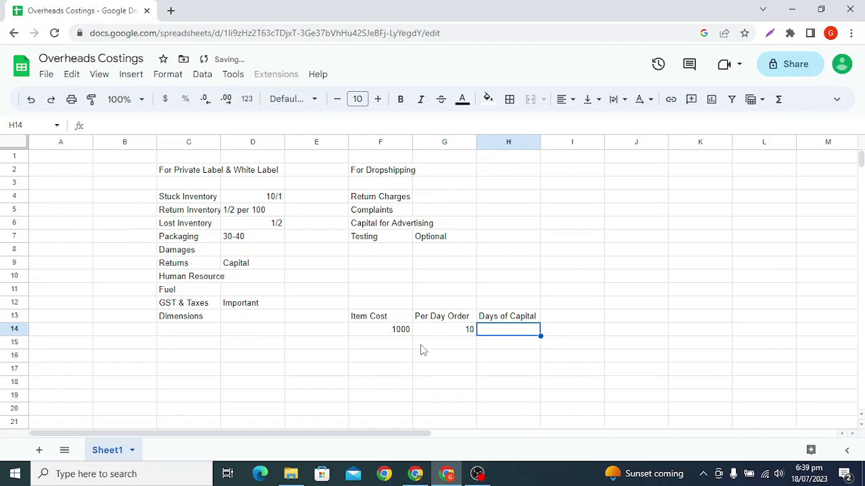
pyautogui.write('1')
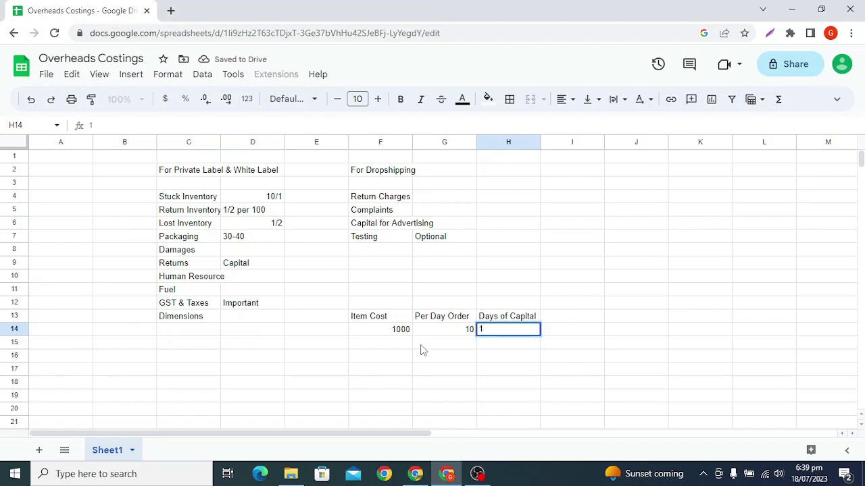
pyautogui.write('0')
pyautogui.press('Return')
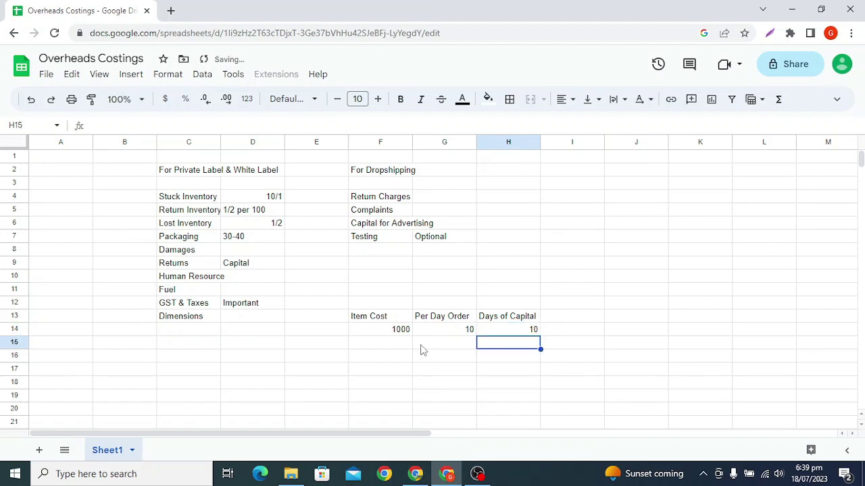
# Calculate the required capital in I14 by multiplying days of capital, per day order and item cost with =H14*G14*F14.
pyautogui.click(575, 329)
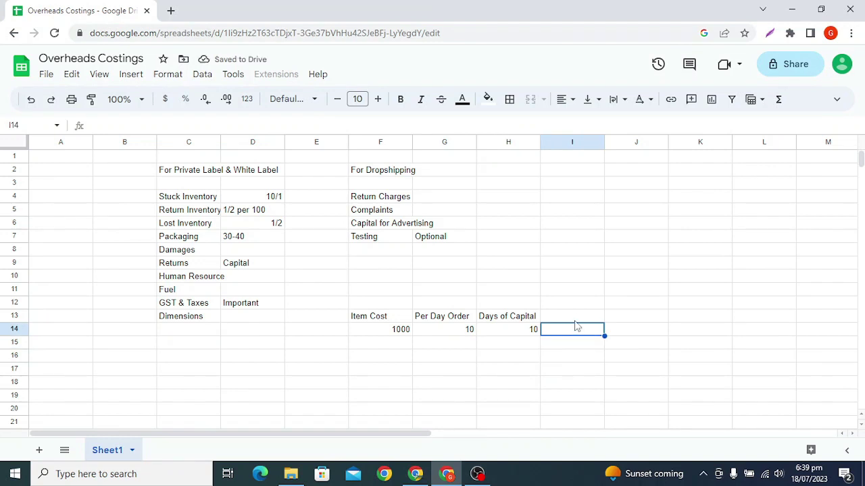
pyautogui.press('Up')
pyautogui.click(573, 330)
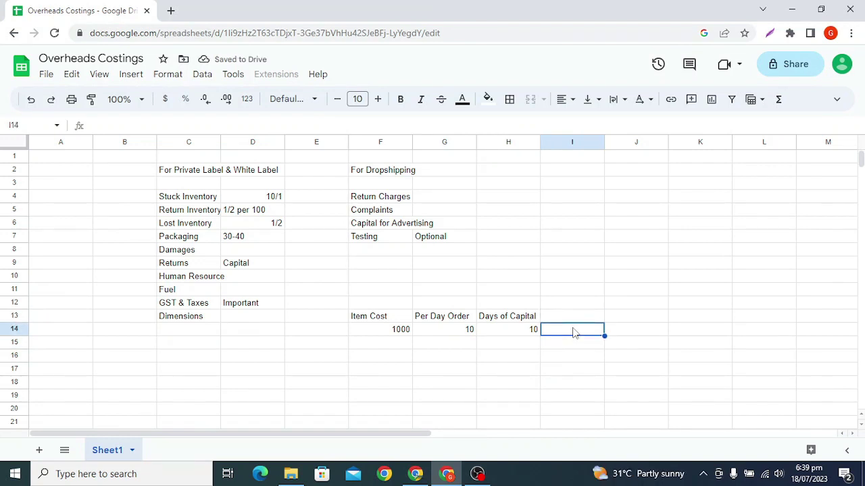
pyautogui.write('=')
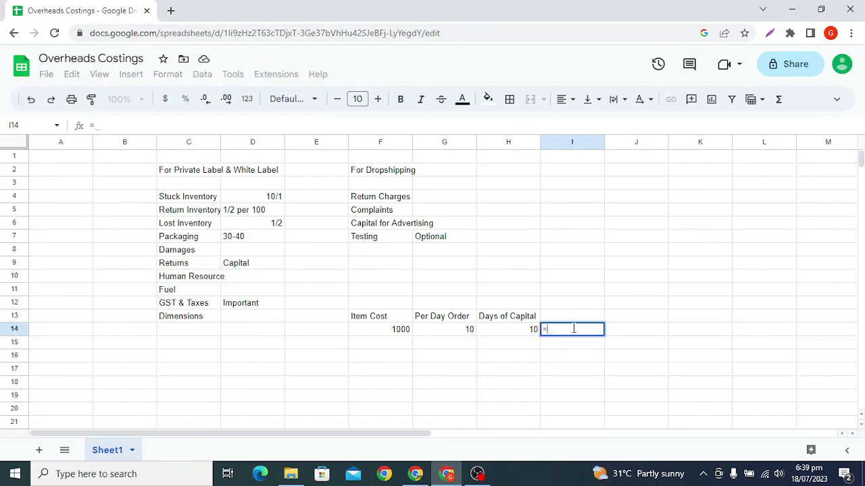
pyautogui.click(531, 330)
pyautogui.write('*')
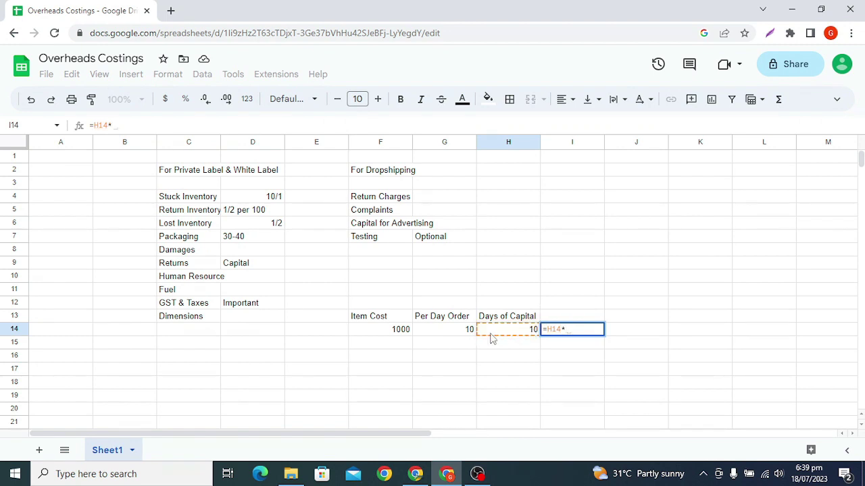
pyautogui.click(466, 336)
pyautogui.write('*')
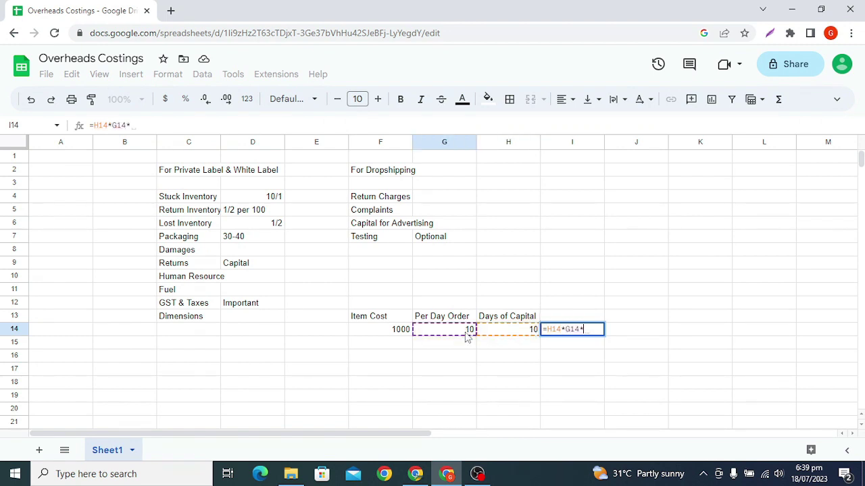
pyautogui.click(404, 332)
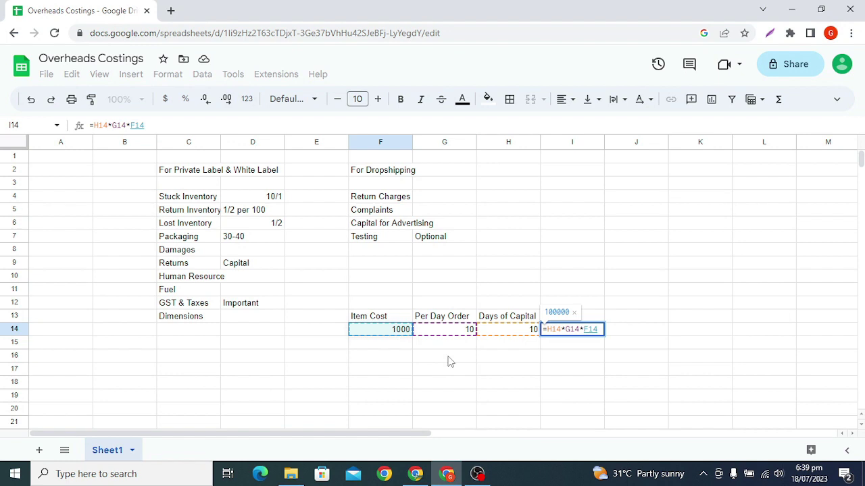
pyautogui.press('Return')
# Set the item cost in F14 to 500.
pyautogui.click(569, 333)
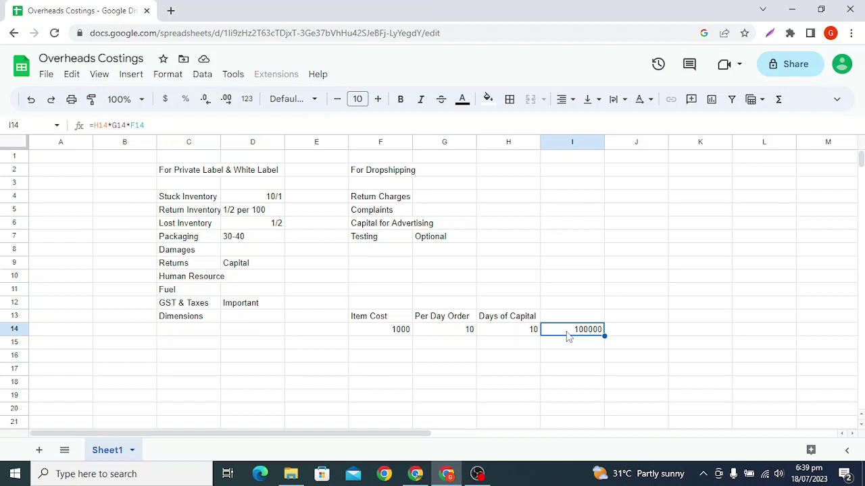
pyautogui.click(377, 335)
pyautogui.write('500')
pyautogui.press('Return')
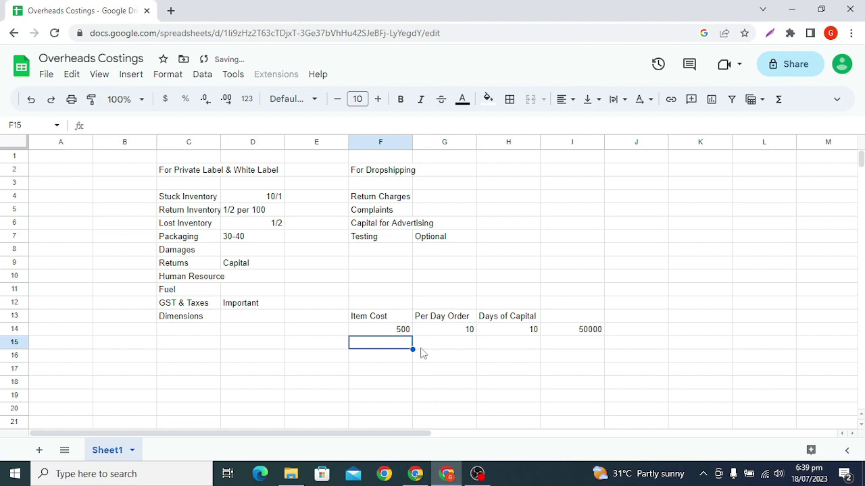
# Try 20 days of capital in H14, and return the value to 10.
pyautogui.click(513, 333)
pyautogui.write('20')
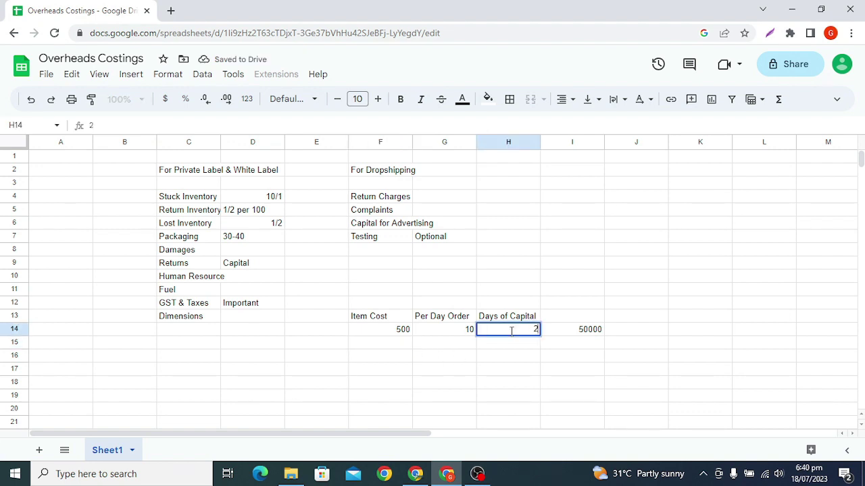
pyautogui.press('Return')
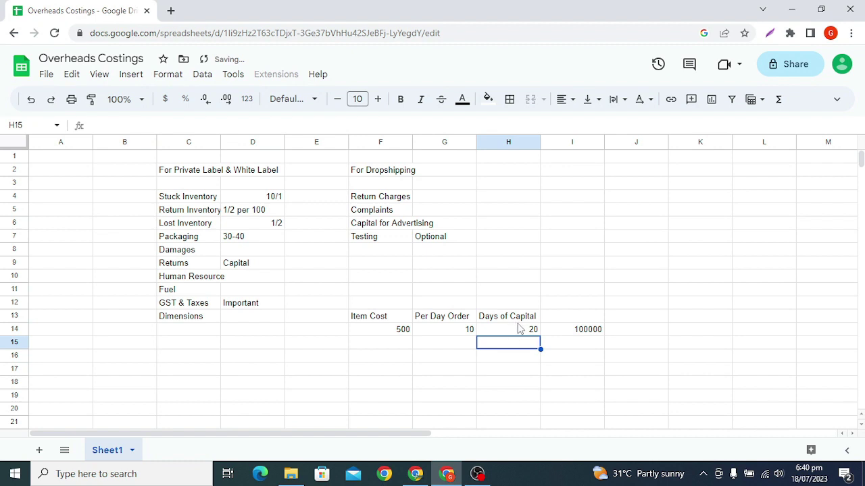
pyautogui.click(566, 332)
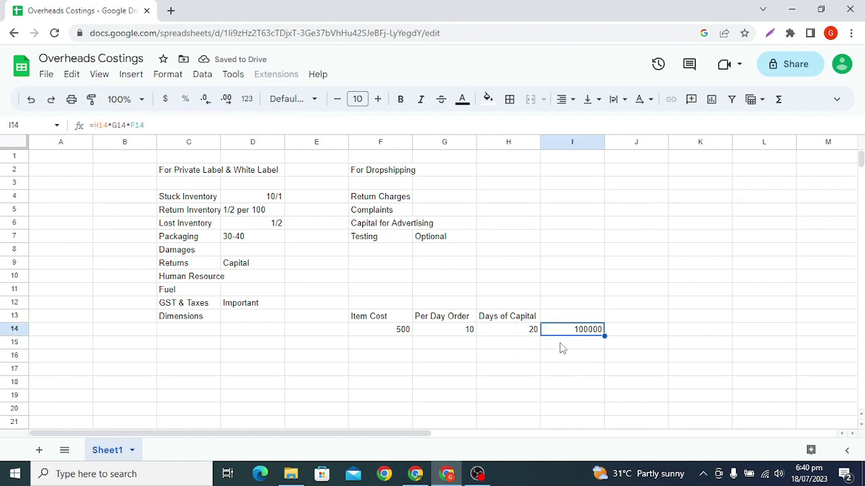
pyautogui.click(526, 334)
pyautogui.write('10')
pyautogui.press('Return')
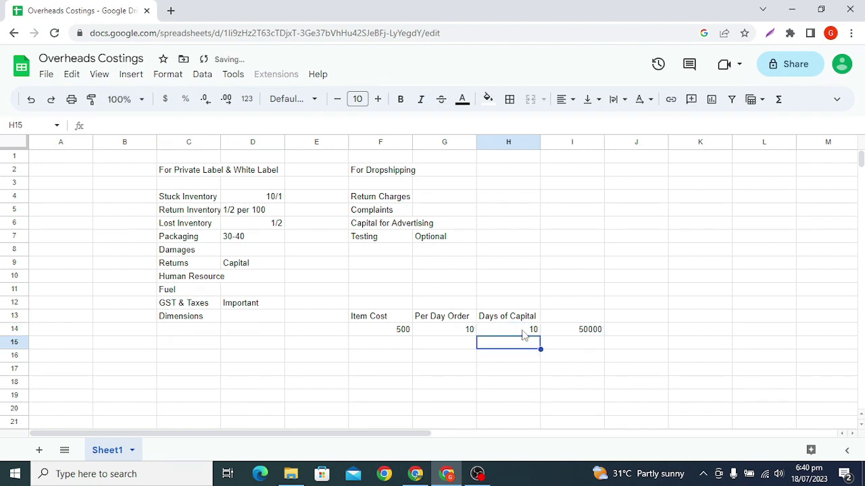
# Try a per day order value of 20 in G14.
pyautogui.click(443, 336)
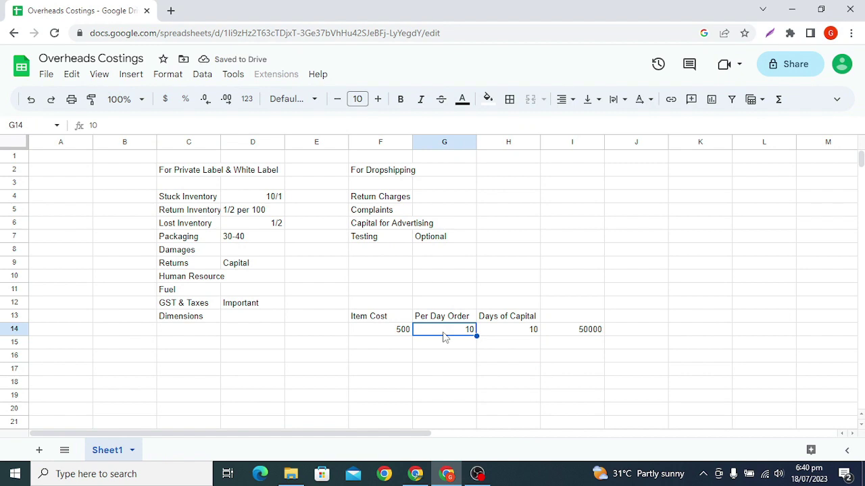
pyautogui.write('20')
pyautogui.press('Return')
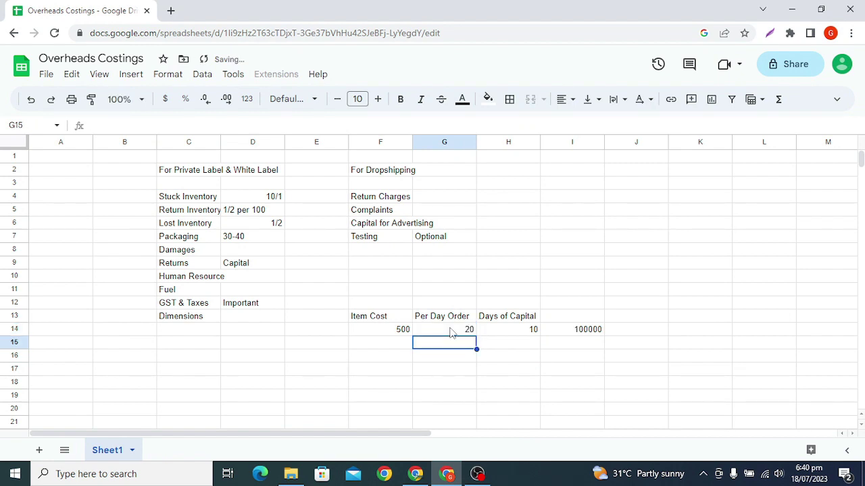
# Set the per day order value in G14 to 5.
pyautogui.click(451, 331)
pyautogui.write('5')
pyautogui.press('Return')
# Review the capital calculation by selecting its headings and values in F13:I14.
pyautogui.click(447, 331)
pyautogui.click(368, 331)
pyautogui.click(376, 348)
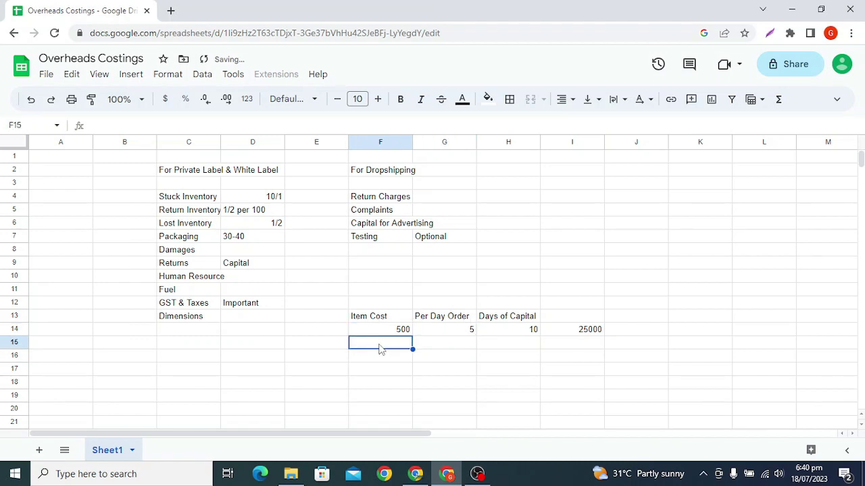
pyautogui.moveTo(403, 331); pyautogui.dragTo(583, 332)
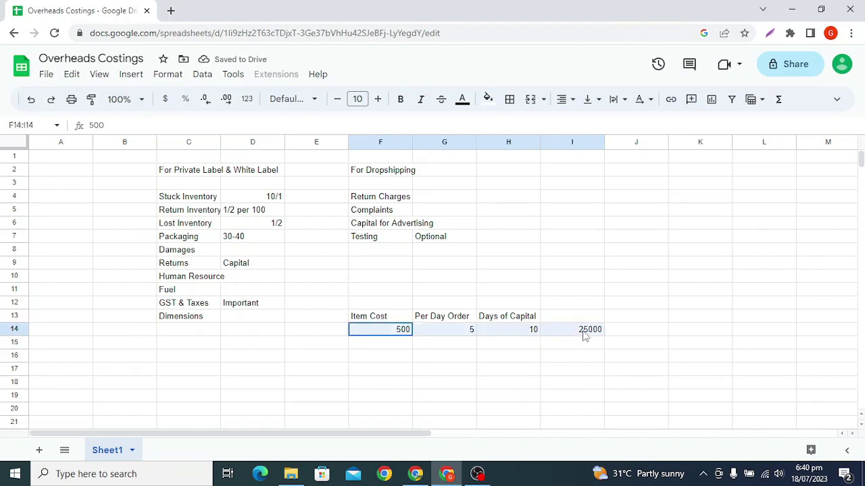
pyautogui.click(368, 308)
pyautogui.moveTo(367, 319); pyautogui.dragTo(575, 330)
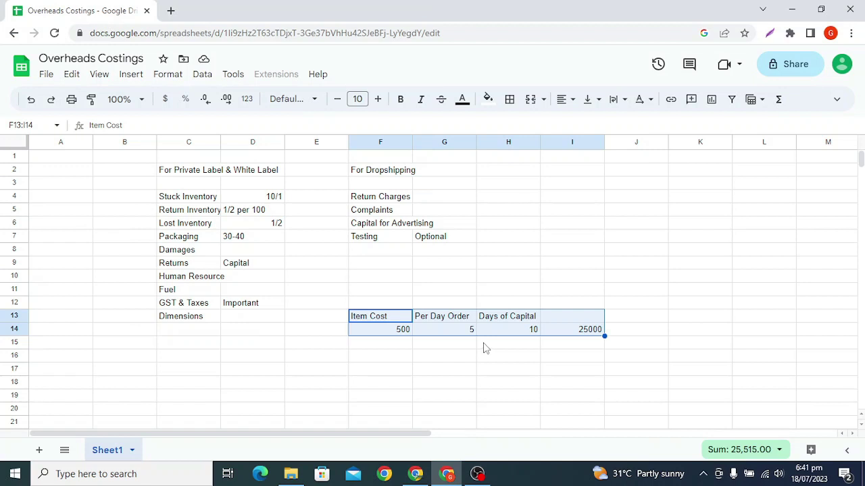
# Review the Return Inventory and Lost Inventory entries in C5:D6 and the item cost, order and days values in row 14.
pyautogui.click(484, 347)
pyautogui.click(189, 215)
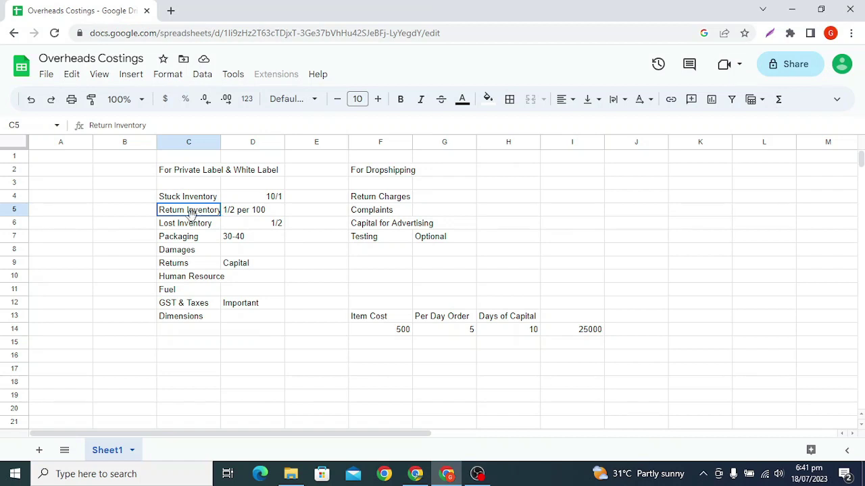
pyautogui.moveTo(191, 213); pyautogui.dragTo(240, 227)
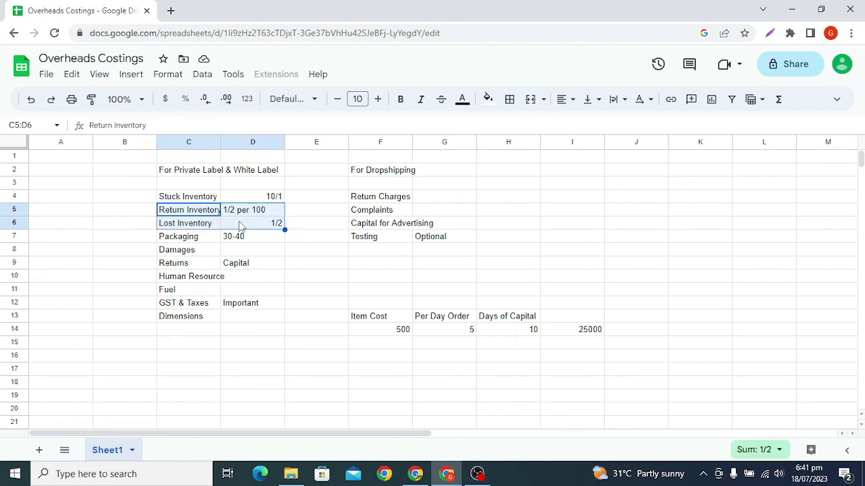
pyautogui.click(504, 332)
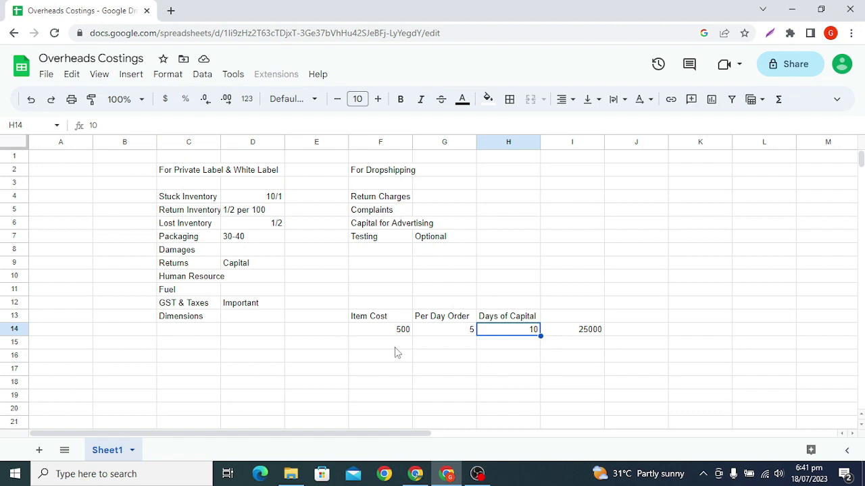
pyautogui.click(380, 332)
pyautogui.click(462, 331)
pyautogui.click(404, 331)
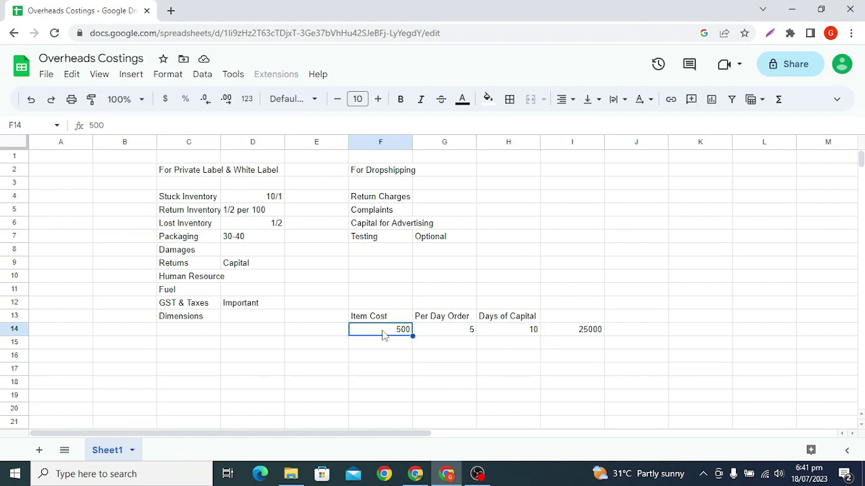
pyautogui.click(530, 345)
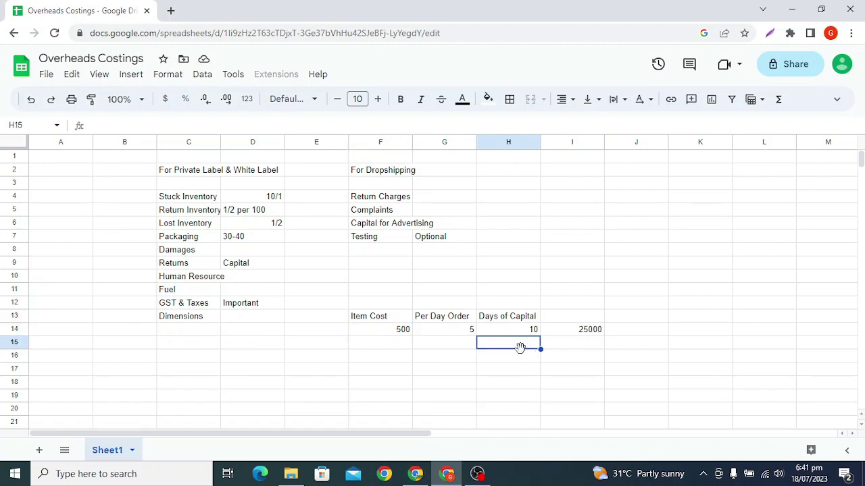
# Set the per day order value in G14 to 10 and enter 3000 in H15 below the days of capital.
pyautogui.click(466, 329)
pyautogui.write('10')
pyautogui.press('Return')
pyautogui.press('Right')
pyautogui.write('3000')
pyautogui.press('Return')
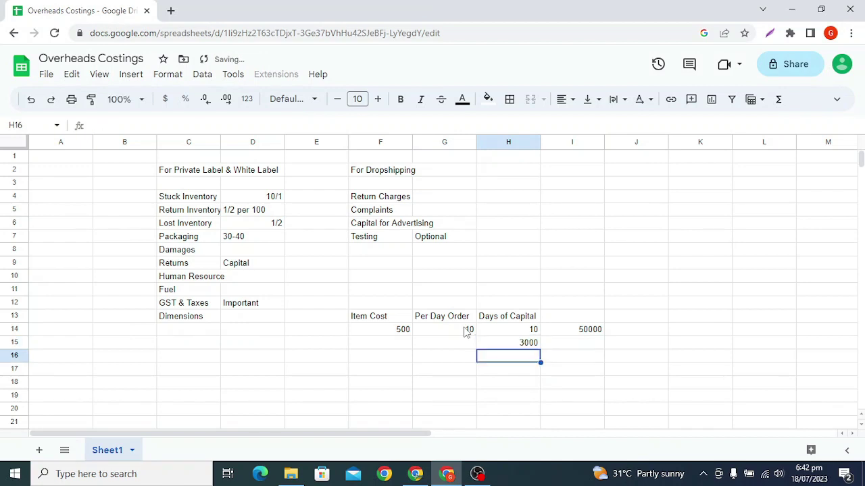
# Enter the range 2-3000 in I15, below the calculated capital.
pyautogui.press('Up')
pyautogui.press('Right')
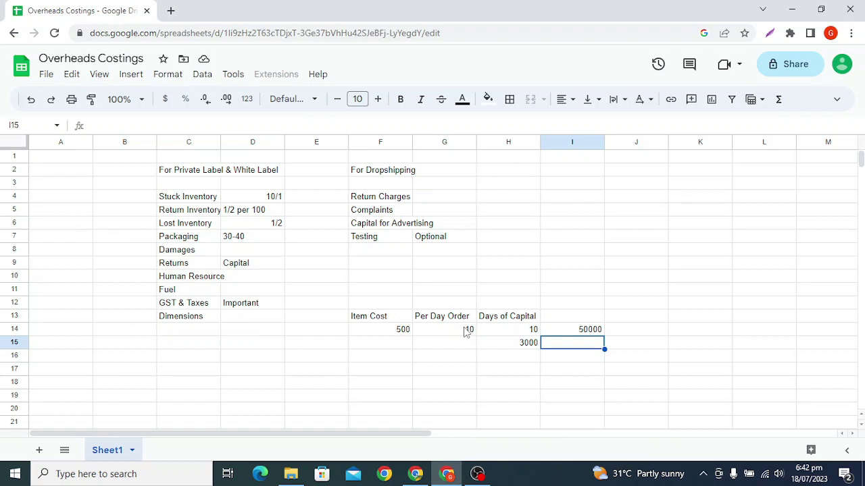
pyautogui.write('2-')
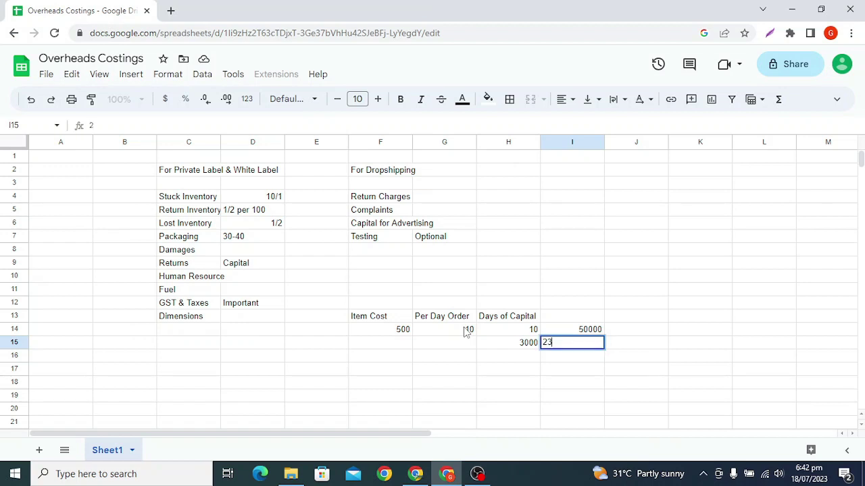
pyautogui.write('3000')
pyautogui.press('Return')
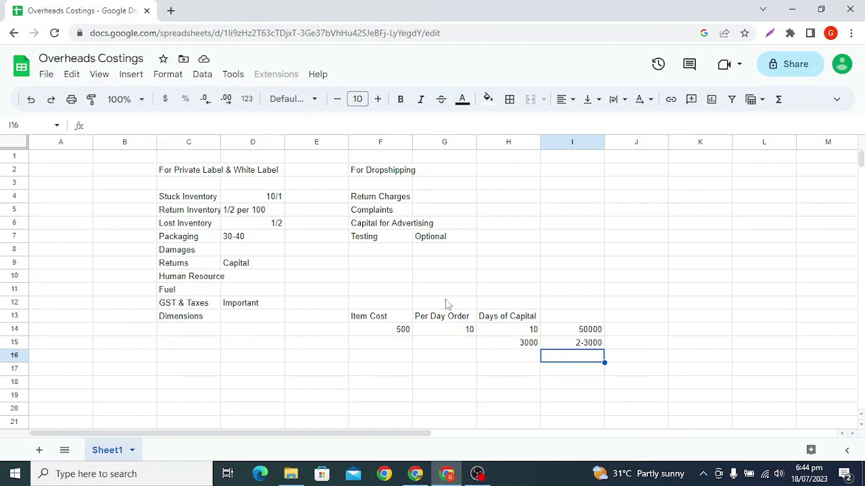
# Enter the range 4000-5000 in cell J11.
pyautogui.click(184, 241)
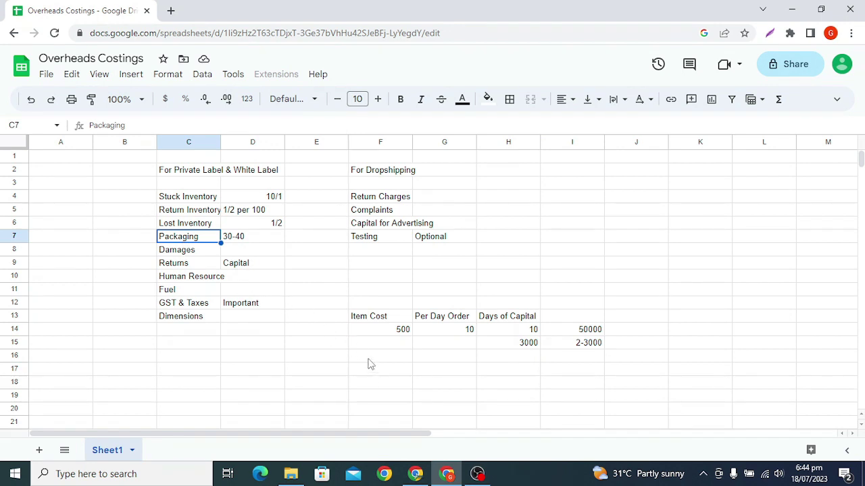
pyautogui.click(646, 291)
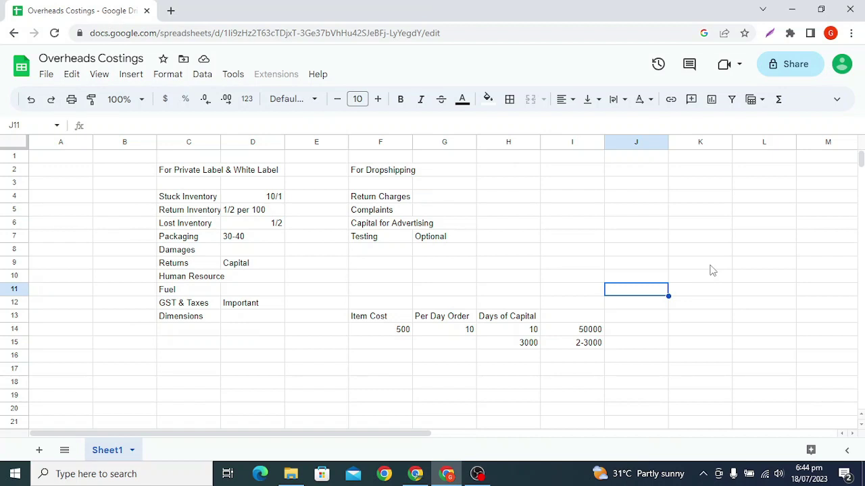
pyautogui.write('4000-5000')
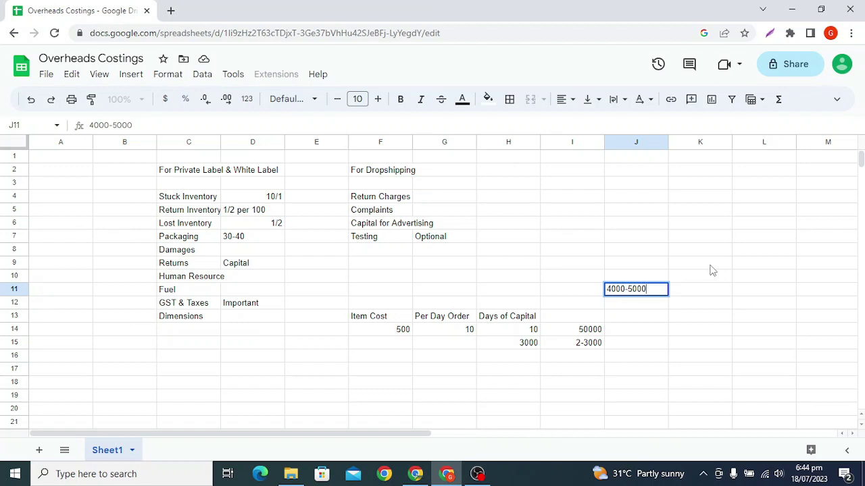
pyautogui.press('Return')
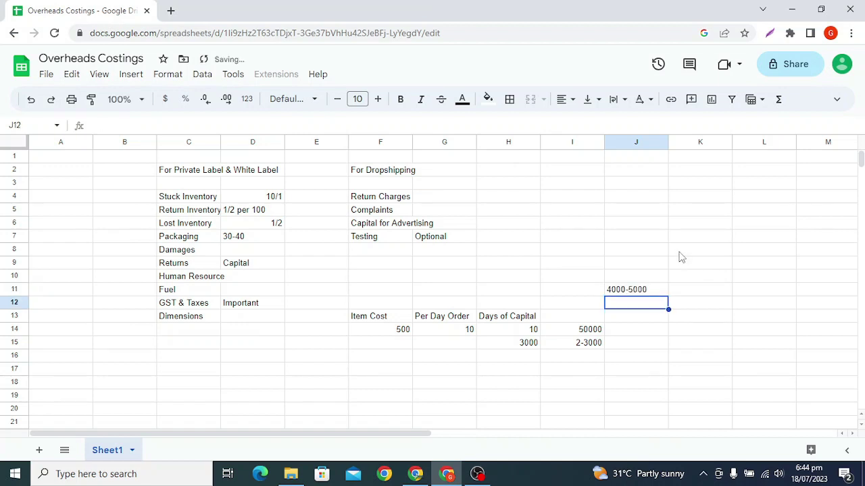
# Calculate 4000/13 in a new browser tab.
pyautogui.click(171, 12)
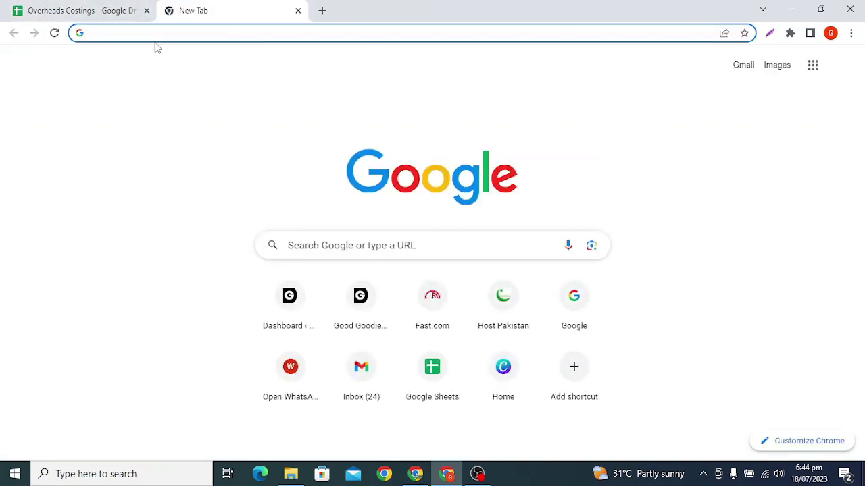
pyautogui.write('4000/13')
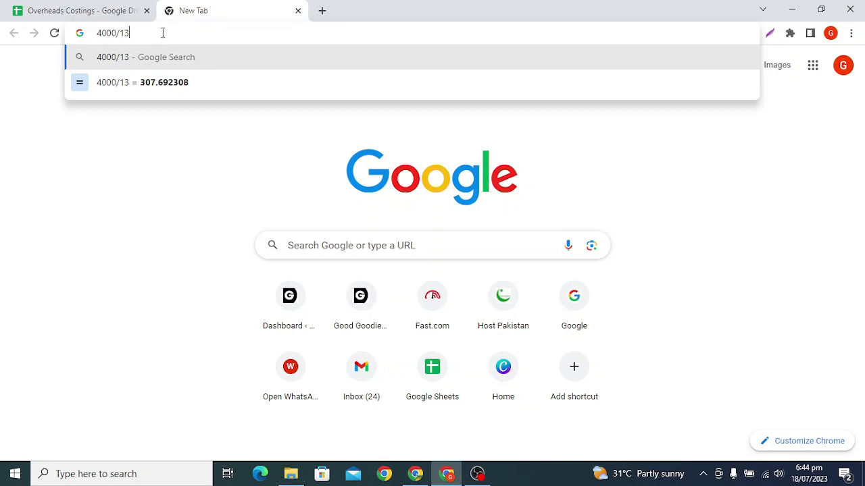
# Return to the Overheads Costings spreadsheet and enter 900 in J12.
pyautogui.click(85, 10)
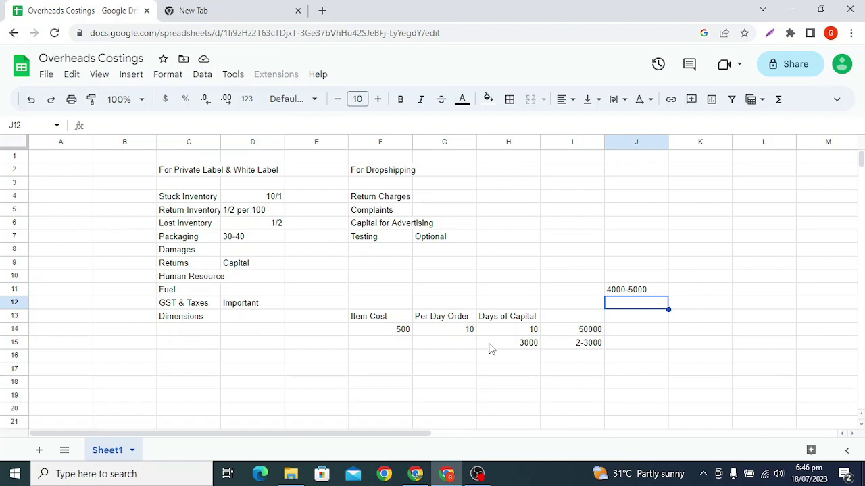
pyautogui.write('900')
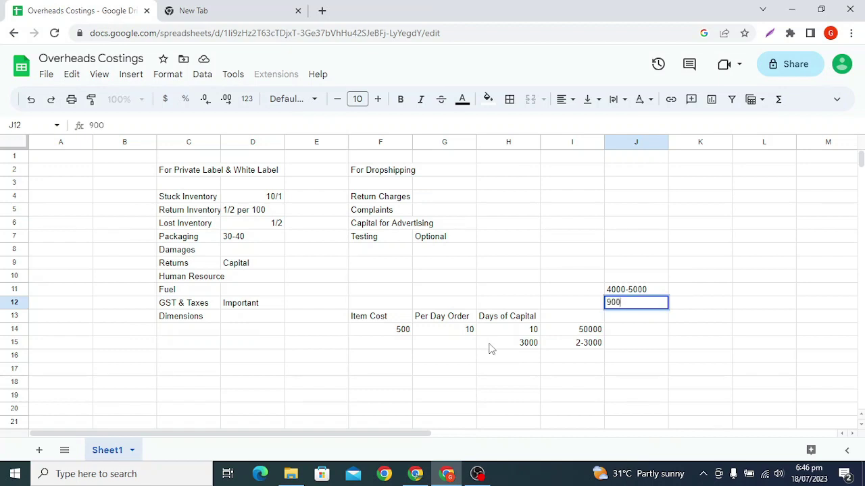
pyautogui.press('Return')
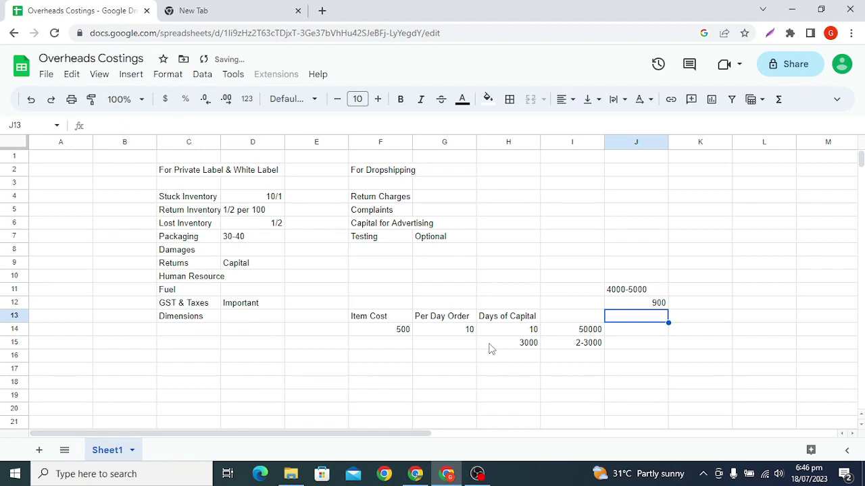
# Add the size heading Small in K11 with the dimensions 8*10 below it in K12.
pyautogui.press('Up')
pyautogui.press('Right')
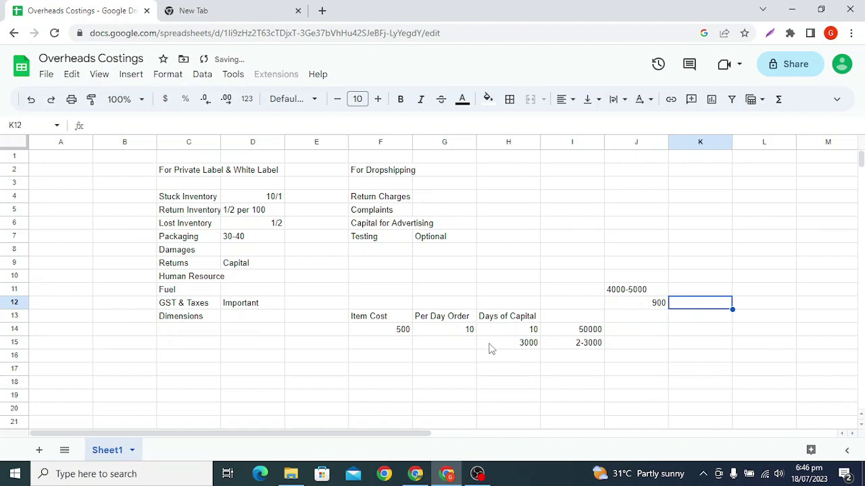
pyautogui.press('Up')
pyautogui.write('Small')
pyautogui.press('Return')
pyautogui.write('8*10')
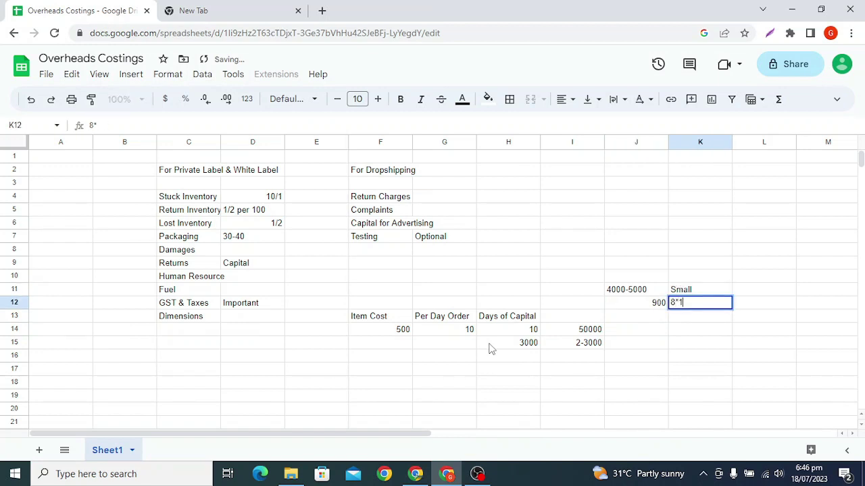
pyautogui.press('Return')
# Add the size headings Medium in L11 and Large in M11.
pyautogui.press('Up')
pyautogui.press('Up')
pyautogui.press('Right')
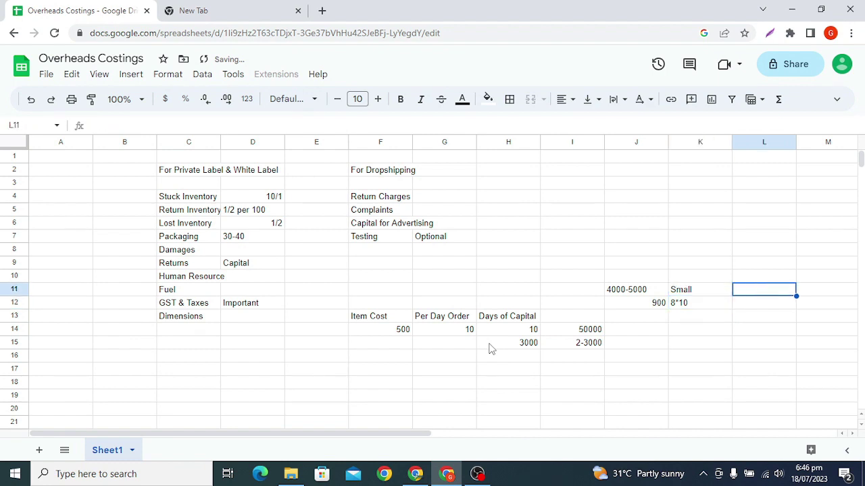
pyautogui.write('Medium')
pyautogui.press('Return')
pyautogui.press('Up')
pyautogui.press('Right')
pyautogui.write('Large')
pyautogui.press('Return')
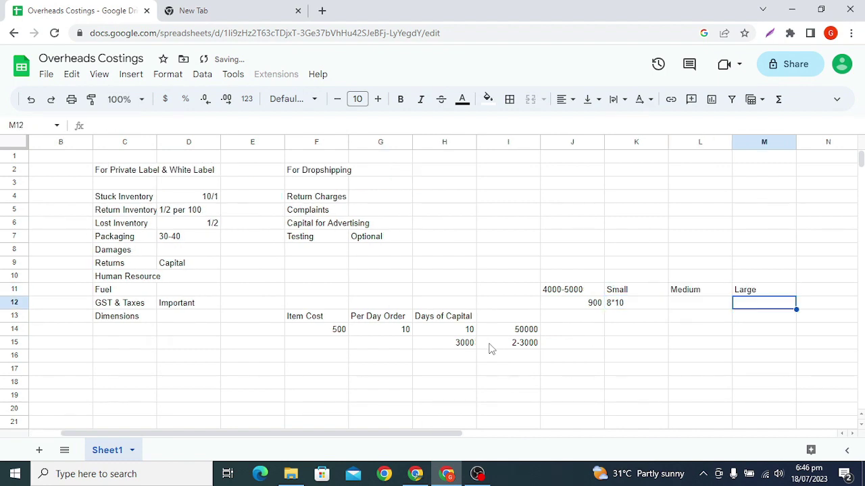
# Enter 900 in K13, below the Small size's 8*10 dimensions.
pyautogui.press('Left')
pyautogui.press('Left')
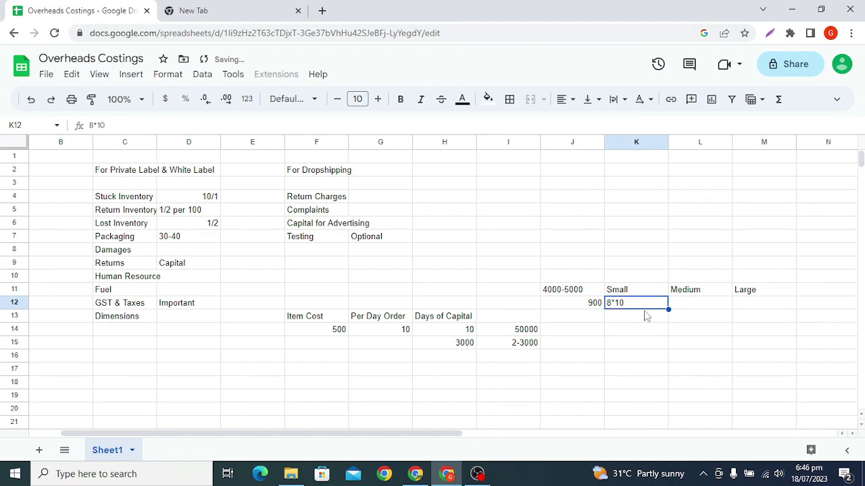
pyautogui.click(625, 320)
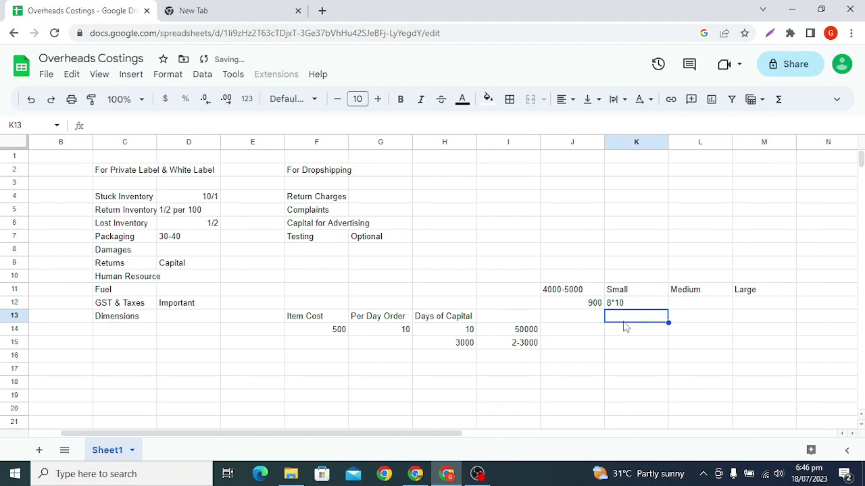
pyautogui.write('900')
pyautogui.press('Return')
# Label the 900 value in K13 with the unit Per KG in L13.
pyautogui.press('Up')
pyautogui.press('Right')
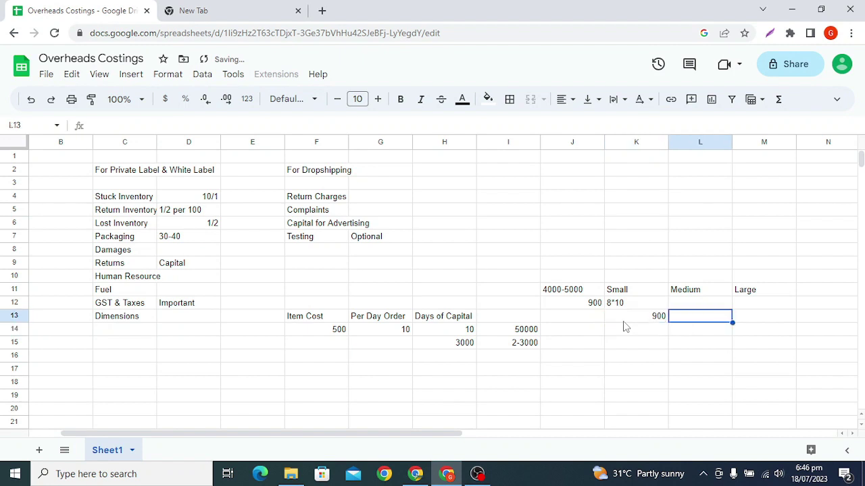
pyautogui.write('Per')
pyautogui.press('Return')
pyautogui.press('Left')
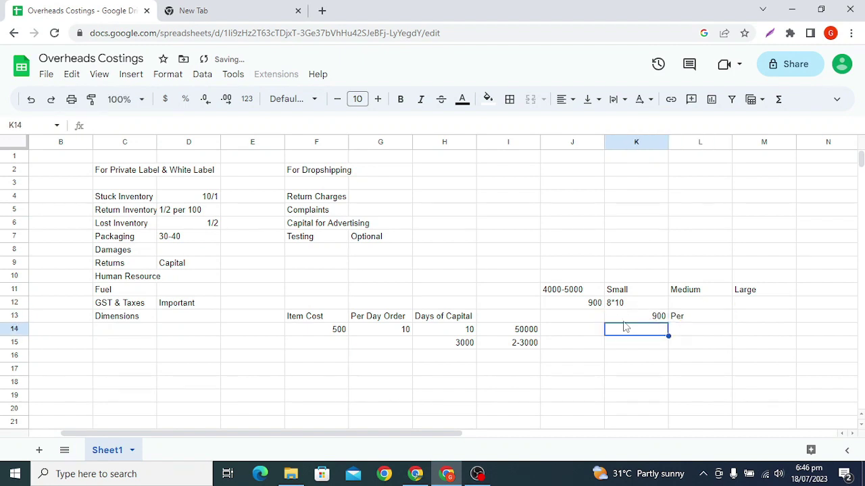
pyautogui.press('Up')
pyautogui.press('Right')
pyautogui.press('Return')
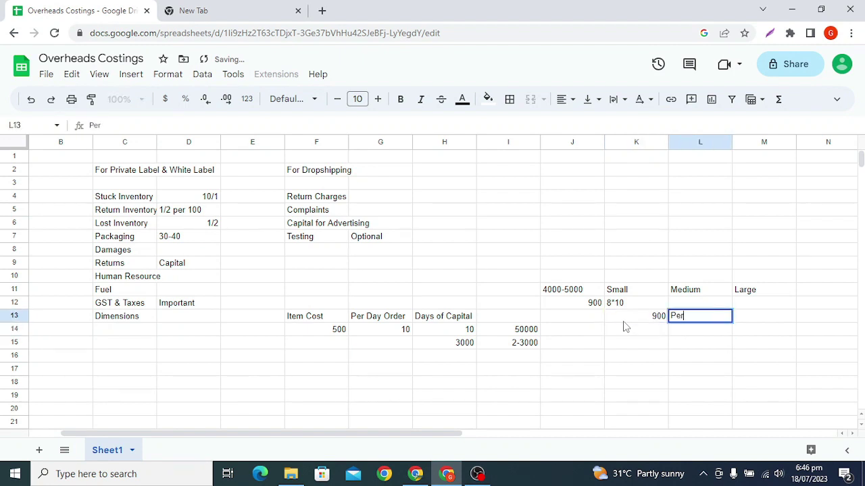
pyautogui.write('KG')
pyautogui.press('Return')
# Enter 100 in K14, below the per-kilogram value.
pyautogui.press('Left')
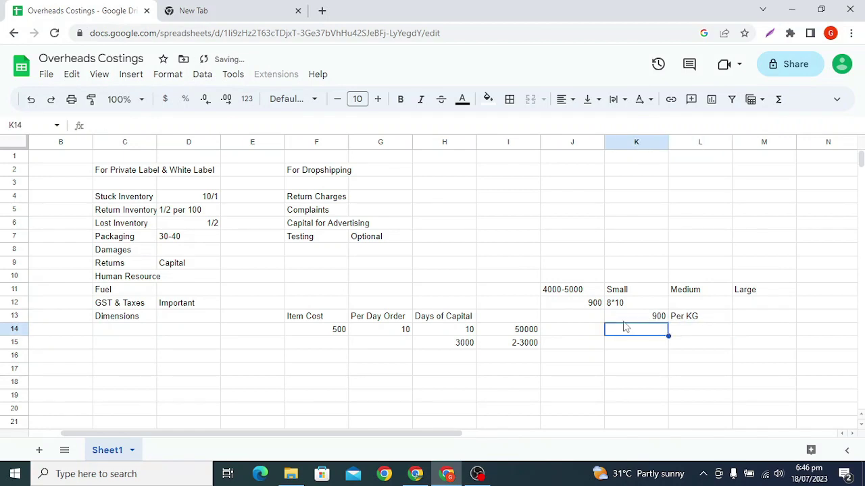
pyautogui.write('100')
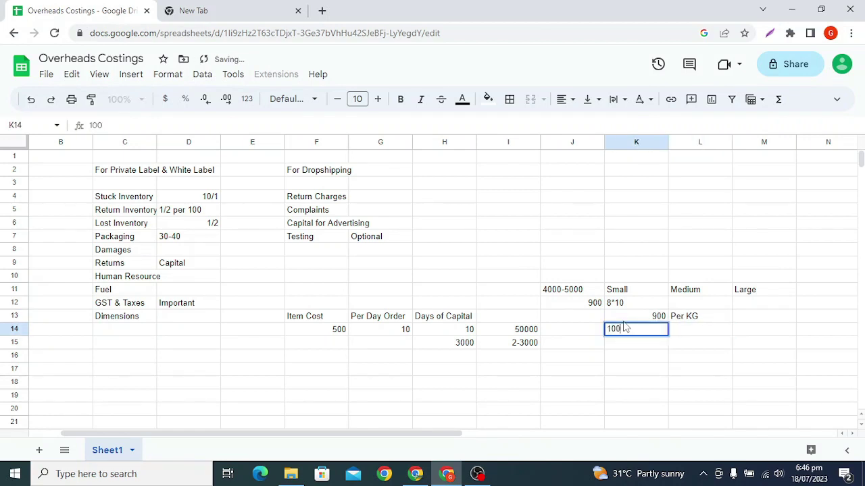
pyautogui.press('Return')
pyautogui.click(639, 331)
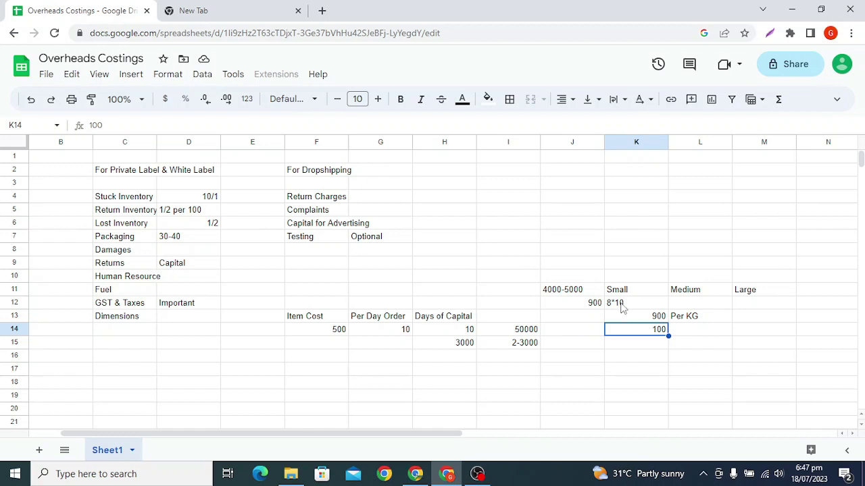
# Enter the range 30-50 in I16, below the 2-3000 entry.
pyautogui.click(514, 364)
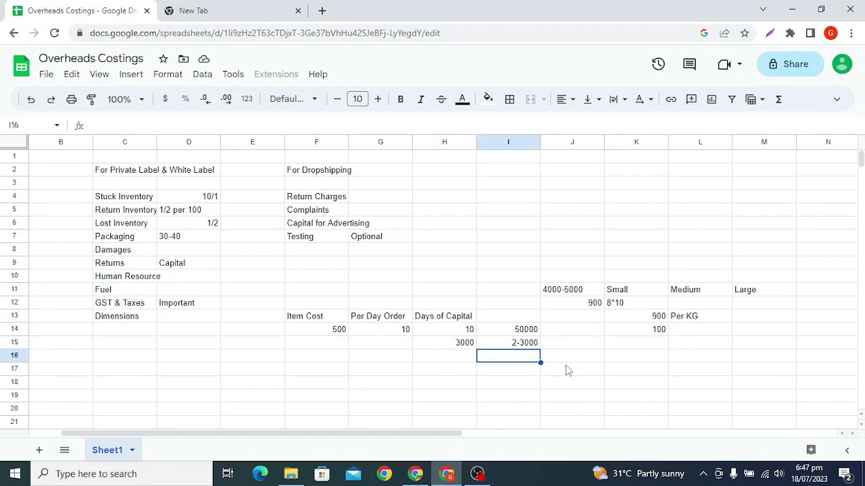
pyautogui.write('30')
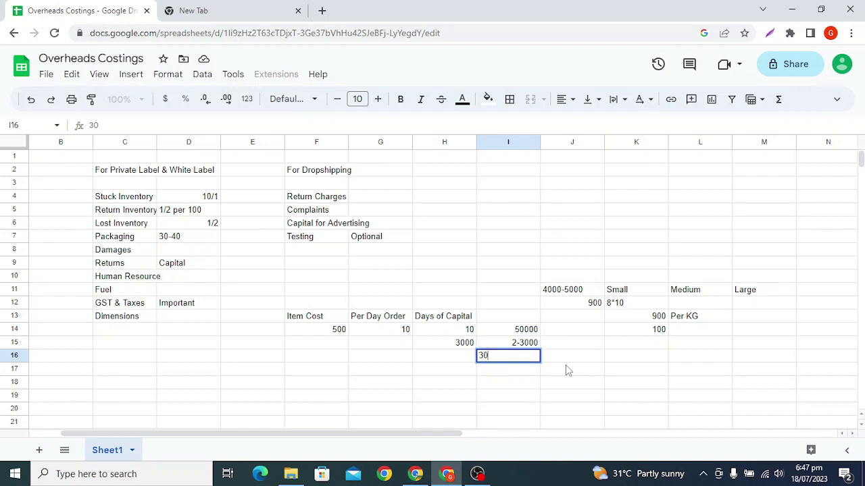
pyautogui.write('-40')
pyautogui.press('BackSpace')
pyautogui.press('BackSpace')
pyautogui.write('50')
pyautogui.press('Return')
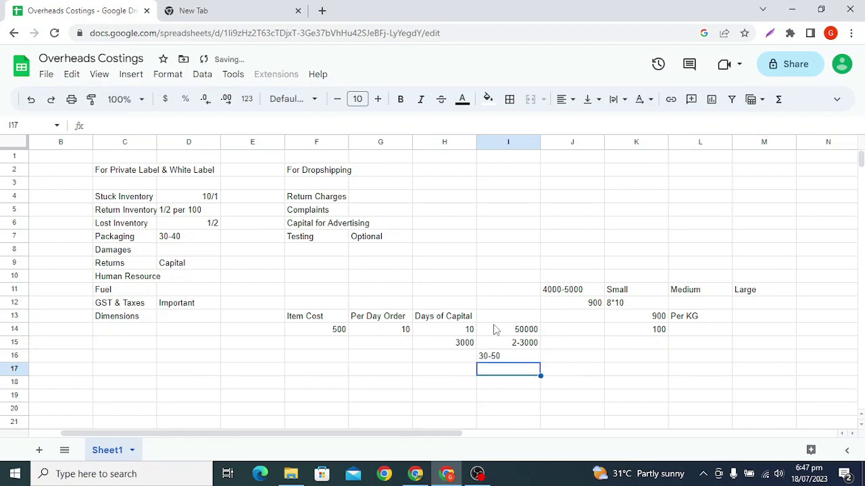
# Label the 30-50 range with Packaging Expens in J16.
pyautogui.press('Up')
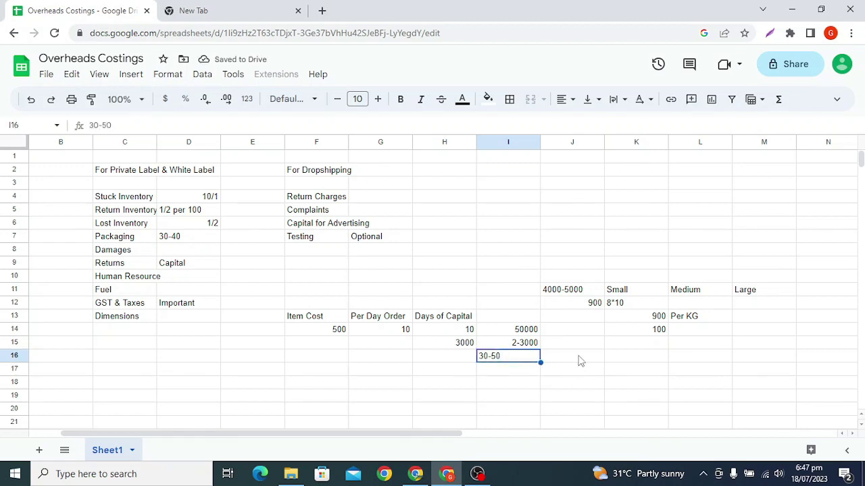
pyautogui.click(579, 358)
pyautogui.write('Packagin')
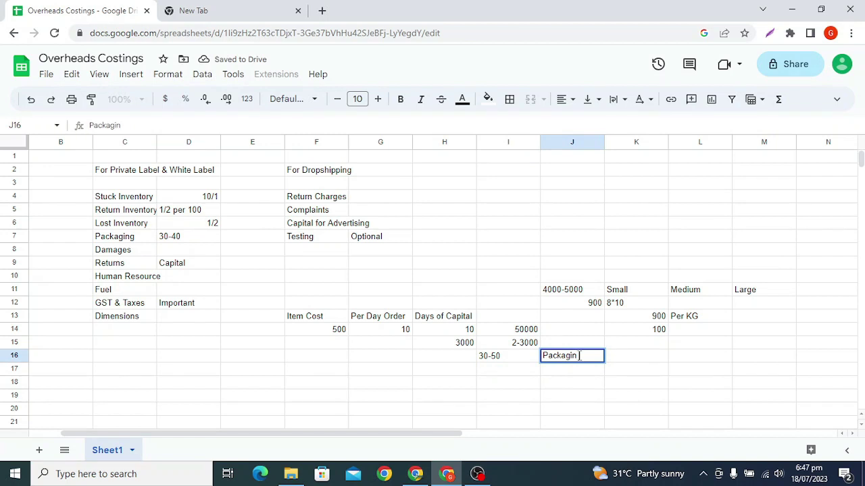
pyautogui.write('g Expens')
pyautogui.press('Return')
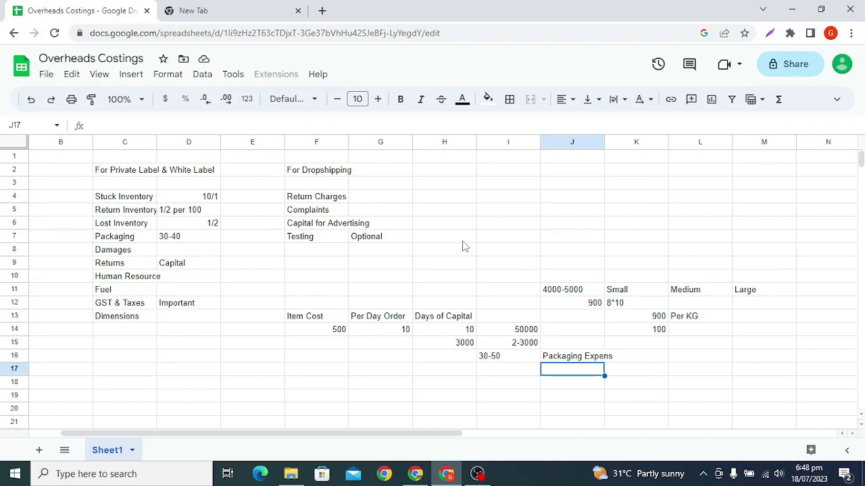
# Enter 3000 in F17, in the Item Cost column below the existing figures.
pyautogui.moveTo(311, 373); pyautogui.dragTo(508, 376)
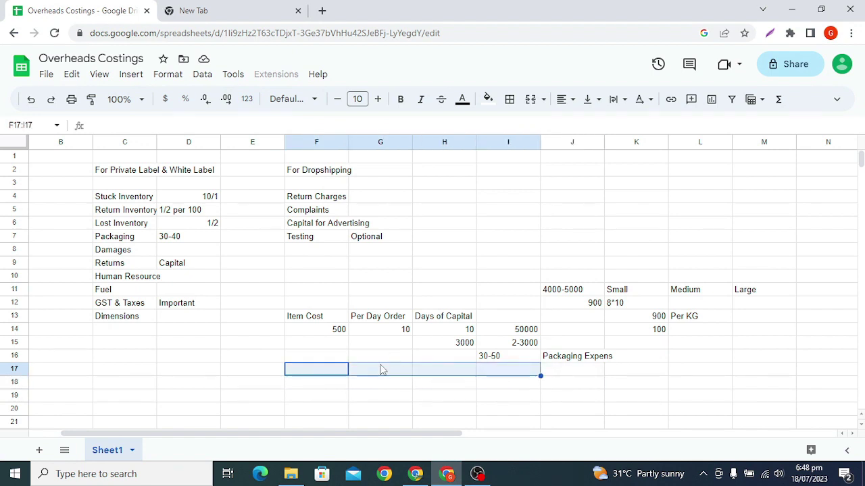
pyautogui.scroll(-1, 380, 369)
pyautogui.rightClick(303, 345)
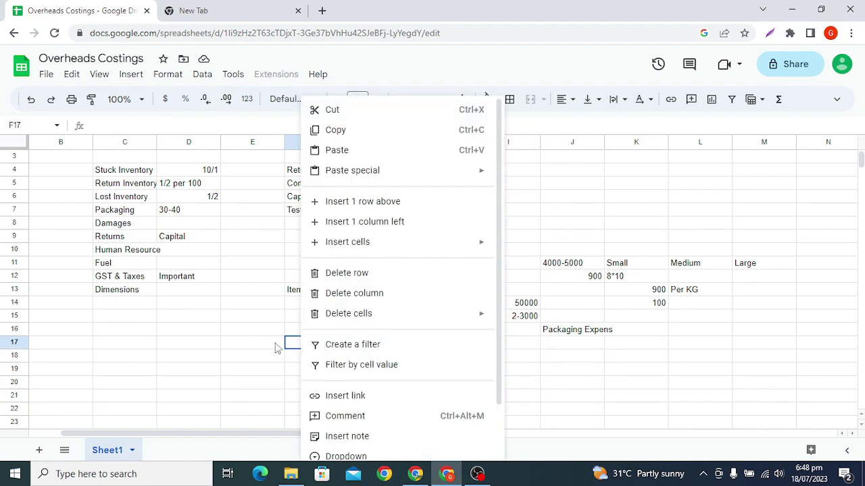
pyautogui.click(277, 346)
pyautogui.click(328, 345)
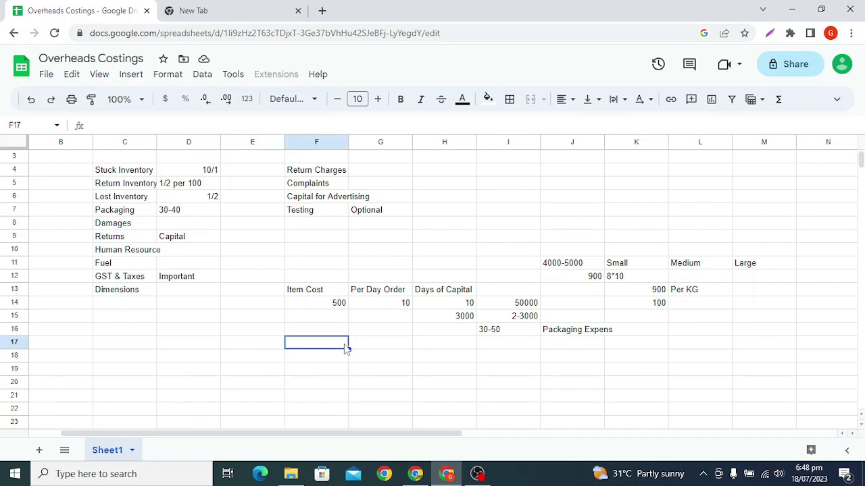
pyautogui.write('30')
pyautogui.write('00')
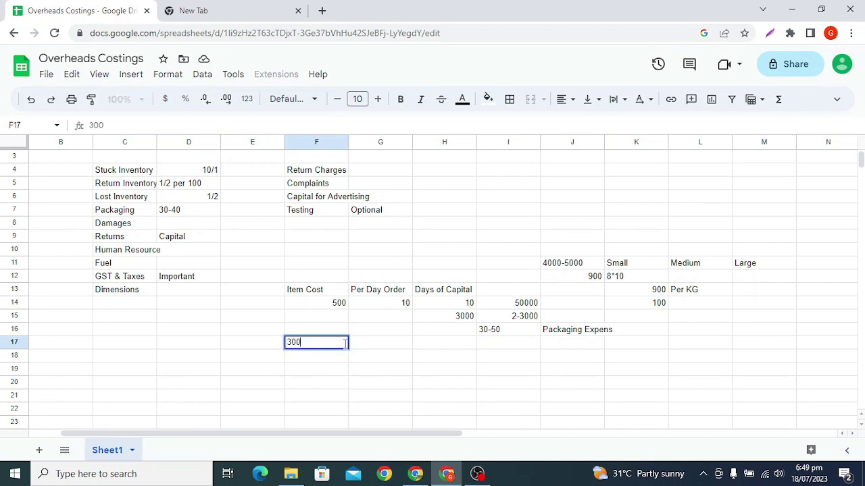
pyautogui.press('Return')
# Switch to the new browser tab and search Google for 20% of 3000.
pyautogui.click(221, 11)
pyautogui.tripleClick(220, 30)
pyautogui.write('20')
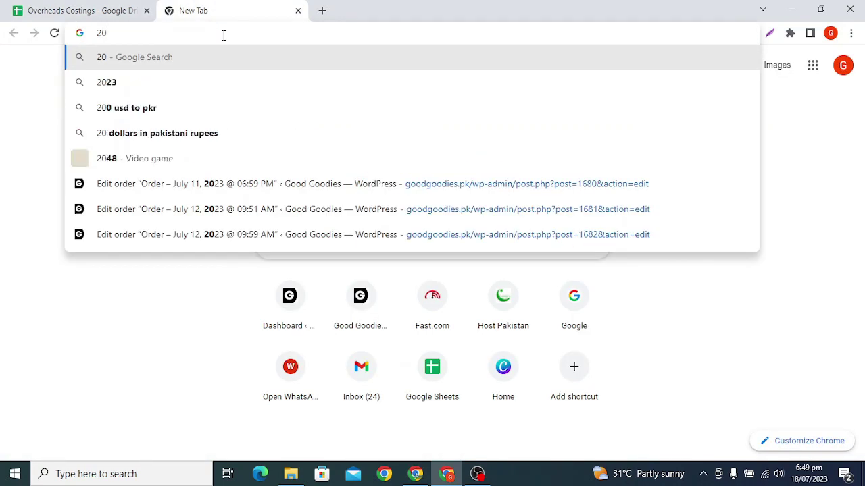
pyautogui.write('% of 3000')
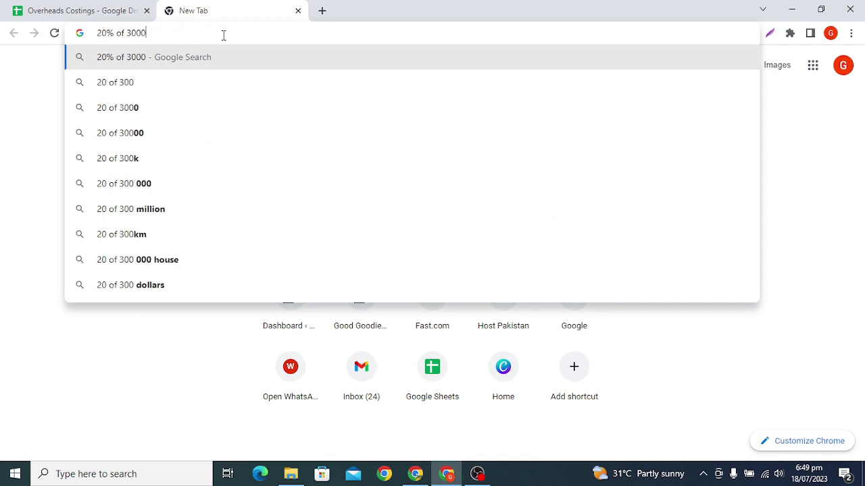
pyautogui.press('Return')
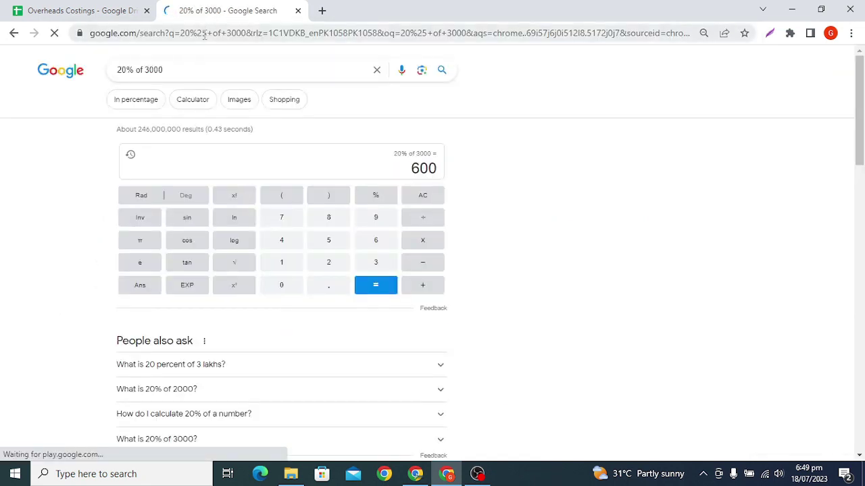
# Return to the Overheads Costings spreadsheet and enter 600 in G17, beside the 3000 value.
pyautogui.hotkey('ctrl', 'shift', 'Tab')
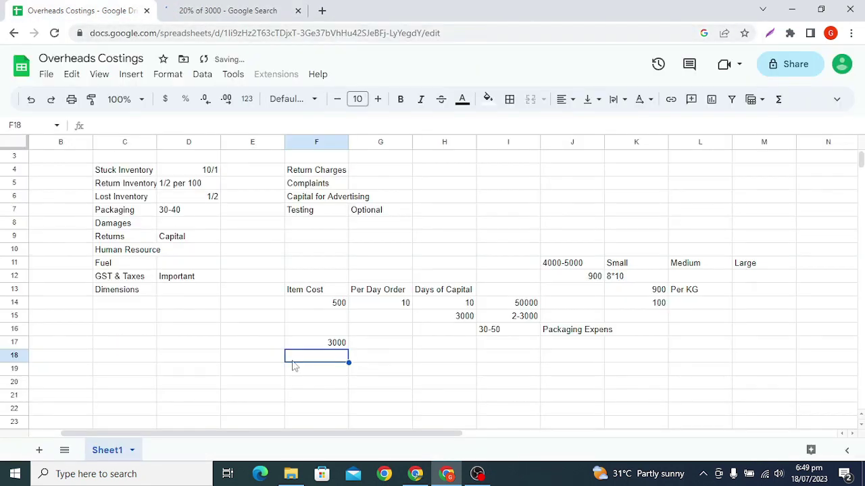
pyautogui.click(403, 346)
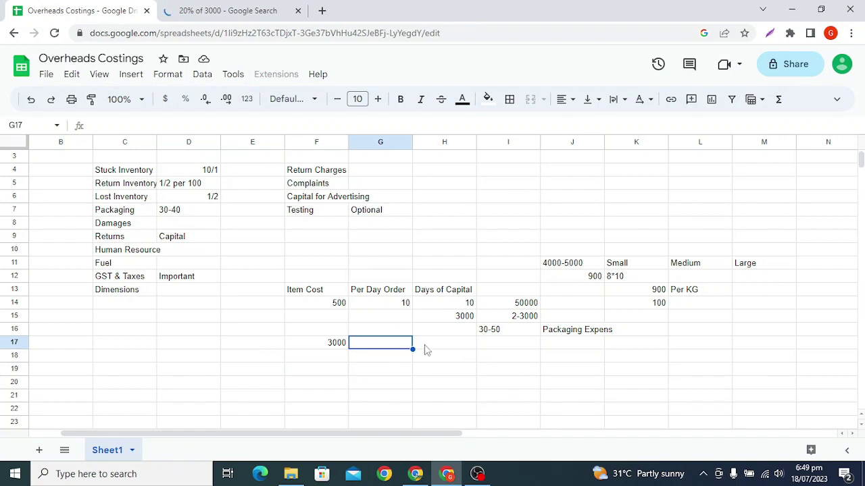
pyautogui.write('600')
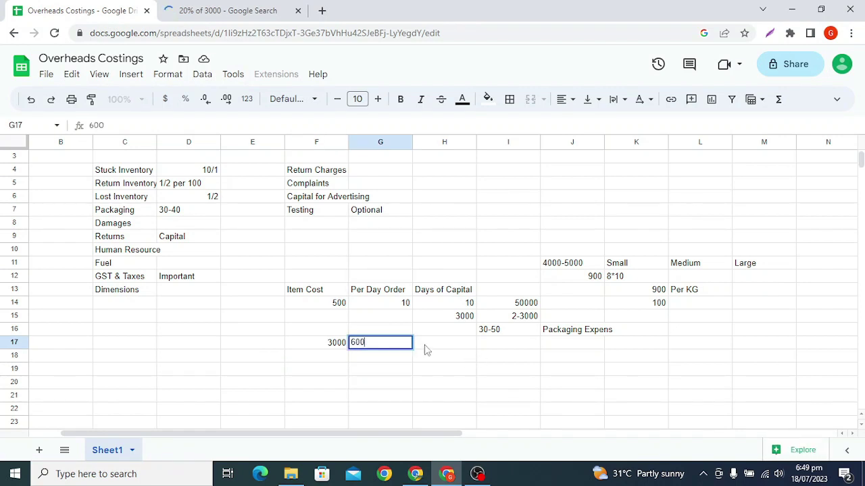
pyautogui.press('Return')
# Enter 500 in H17, beside the 600 value.
pyautogui.click(453, 342)
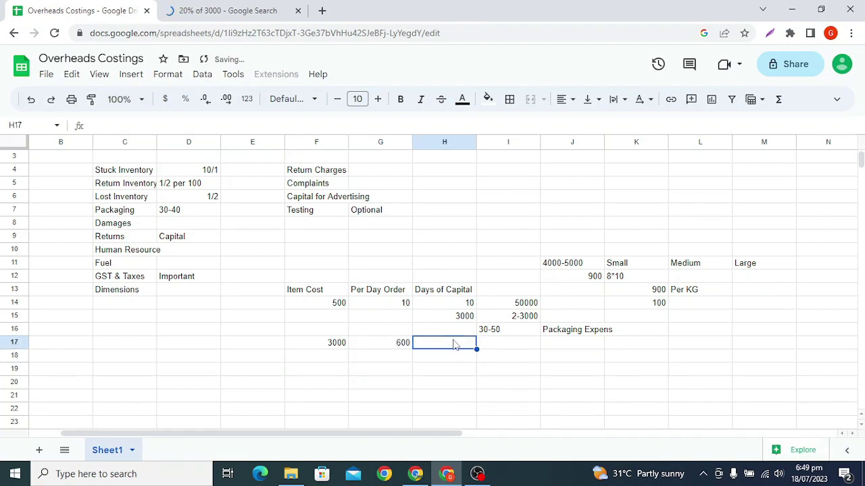
pyautogui.write('5')
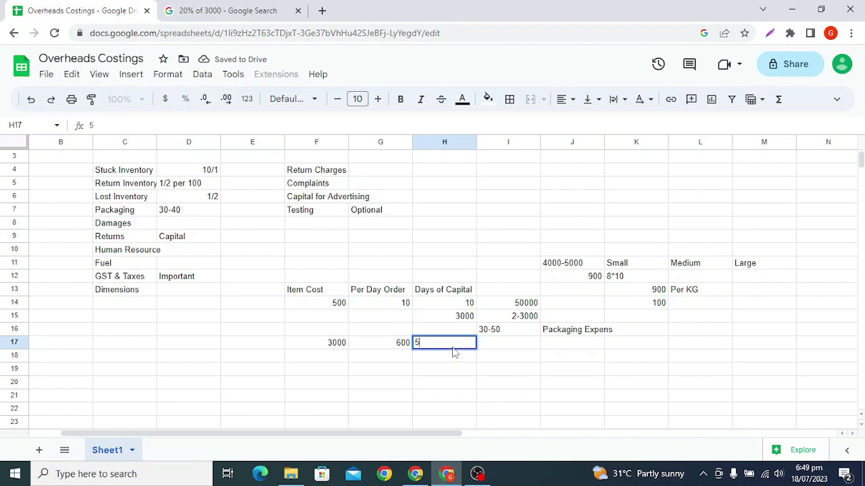
pyautogui.write('00*')
pyautogui.press('BackSpace')
pyautogui.press('Return')
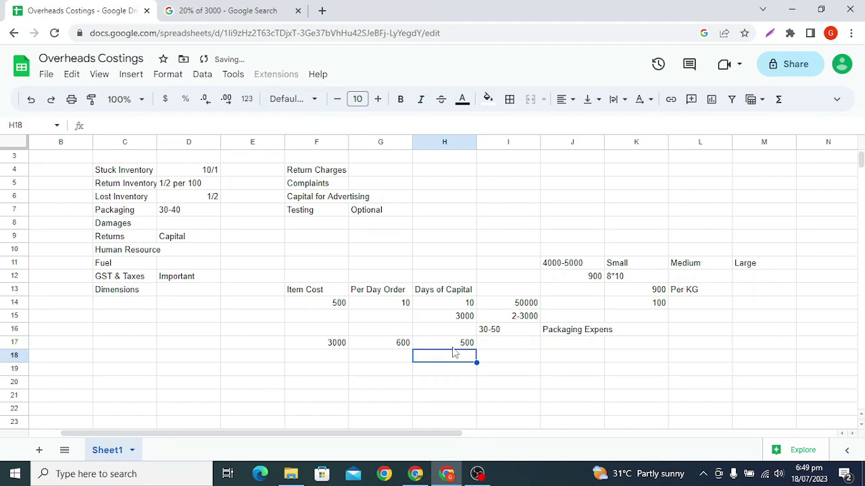
# Multiply H17 by G17 with a formula in I17.
pyautogui.click(483, 344)
pyautogui.write('=')
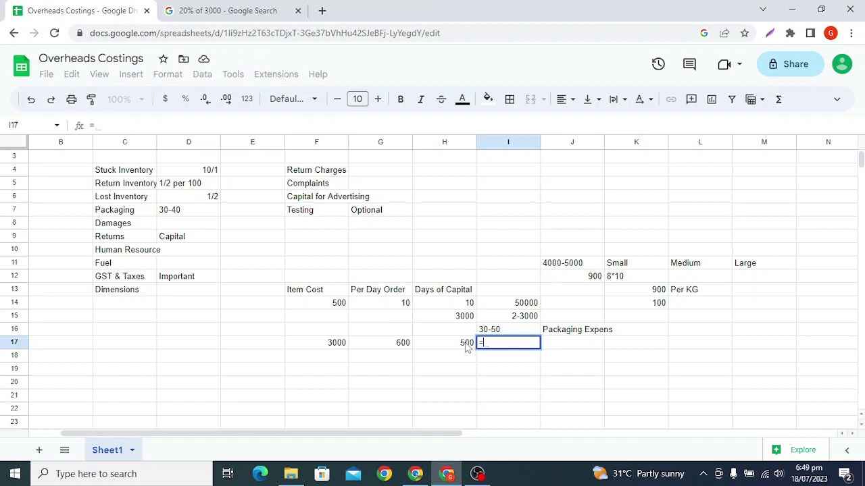
pyautogui.click(465, 346)
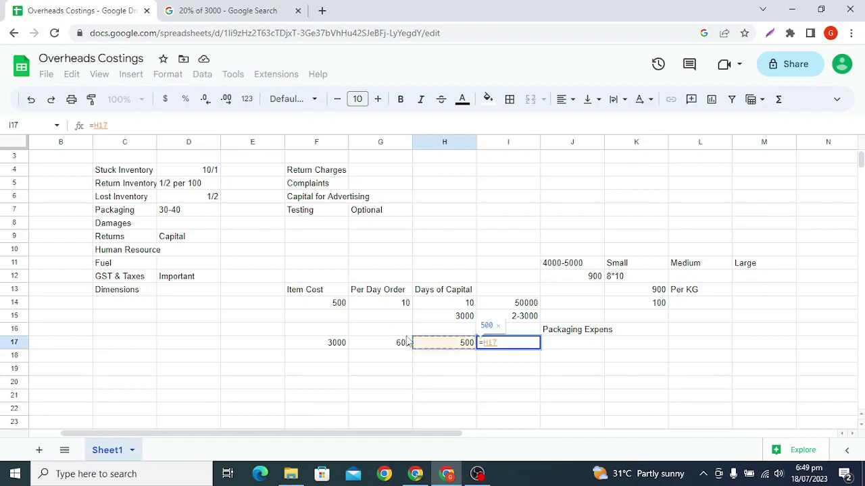
pyautogui.write('*')
pyautogui.click(402, 345)
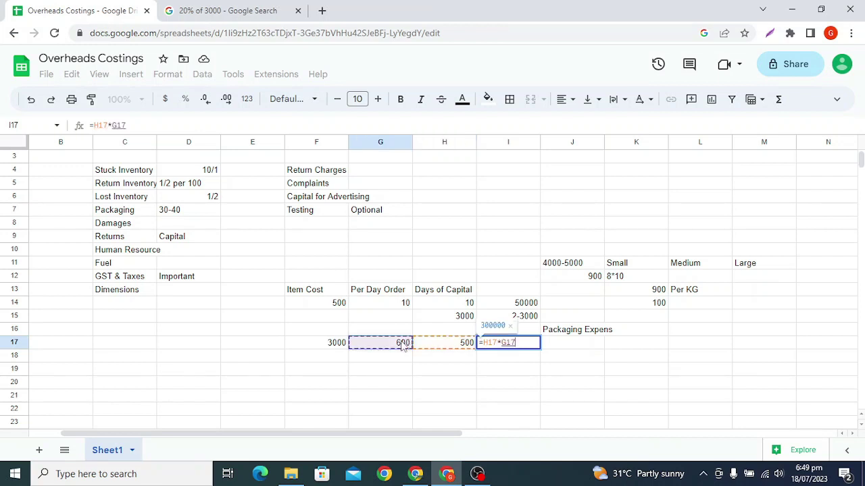
pyautogui.press('Return')
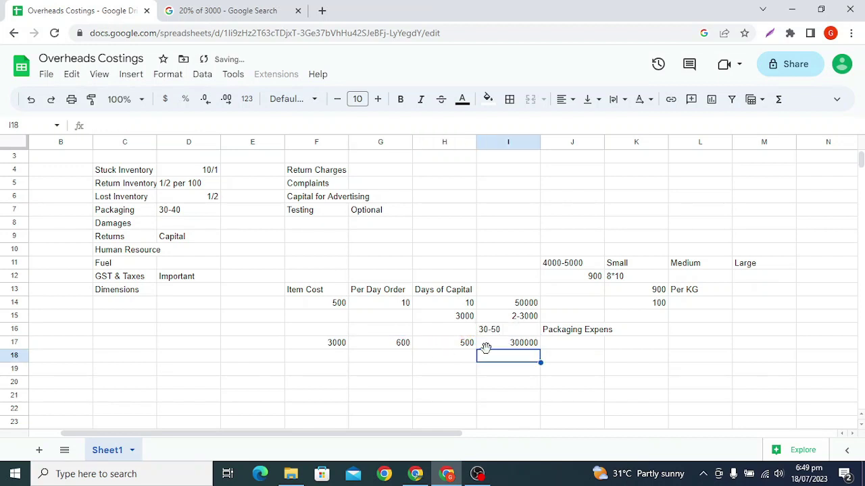
# Clear the multiplication formula from I17.
pyautogui.click(521, 346)
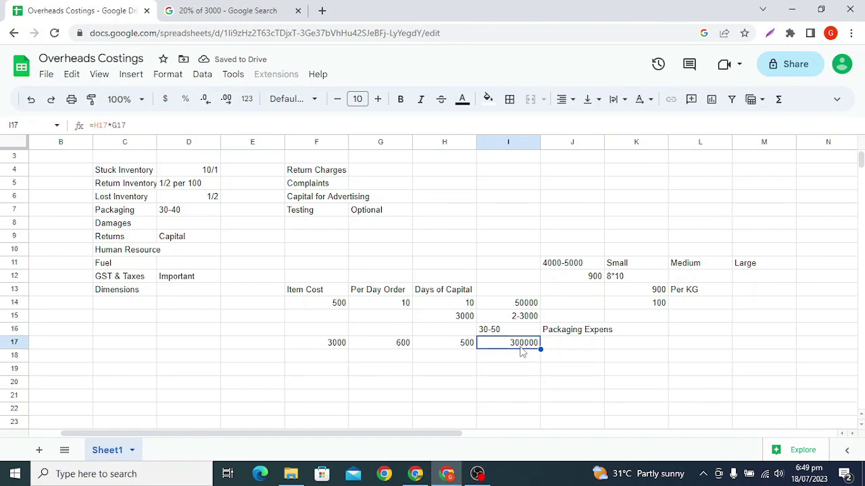
pyautogui.press('Delete')
pyautogui.click(459, 322)
pyautogui.click(438, 346)
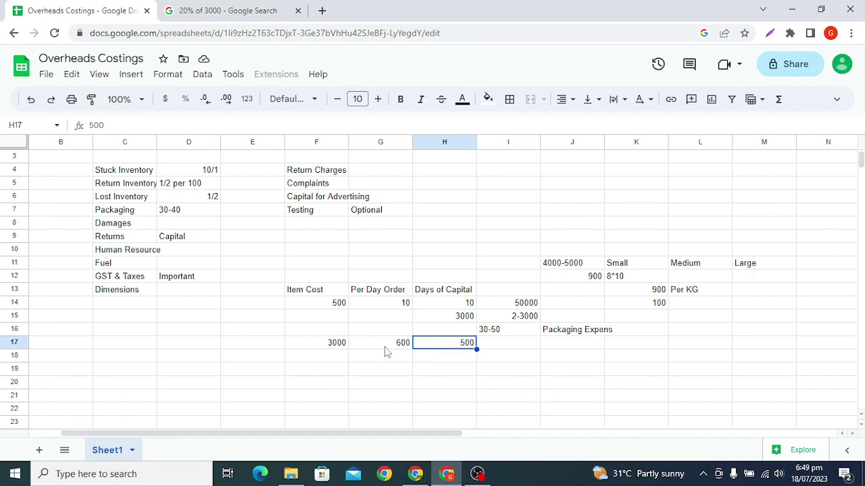
pyautogui.click(491, 347)
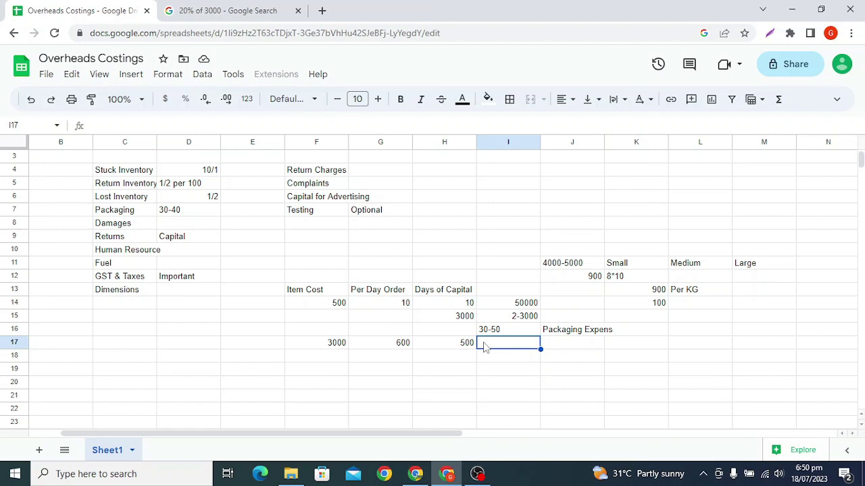
pyautogui.write('100')
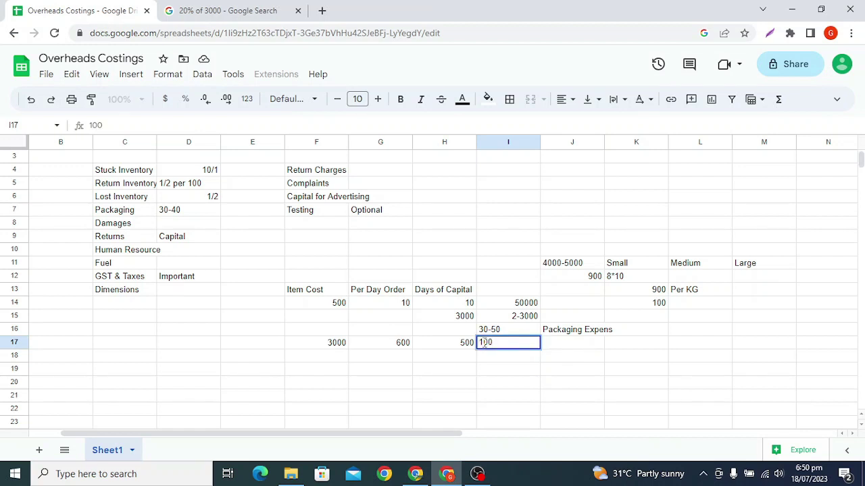
pyautogui.press('BackSpace')
pyautogui.press('BackSpace')
pyautogui.press('BackSpace')
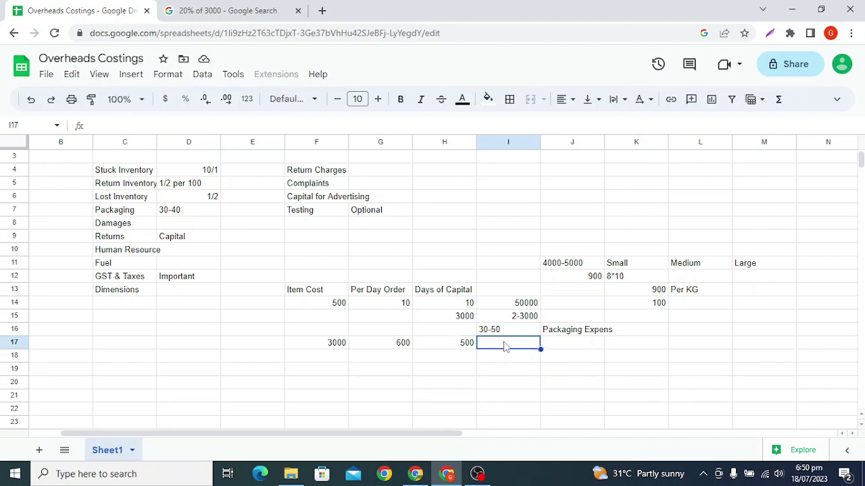
# Enter 50000 in I17, beside the 500 value.
pyautogui.write('50')
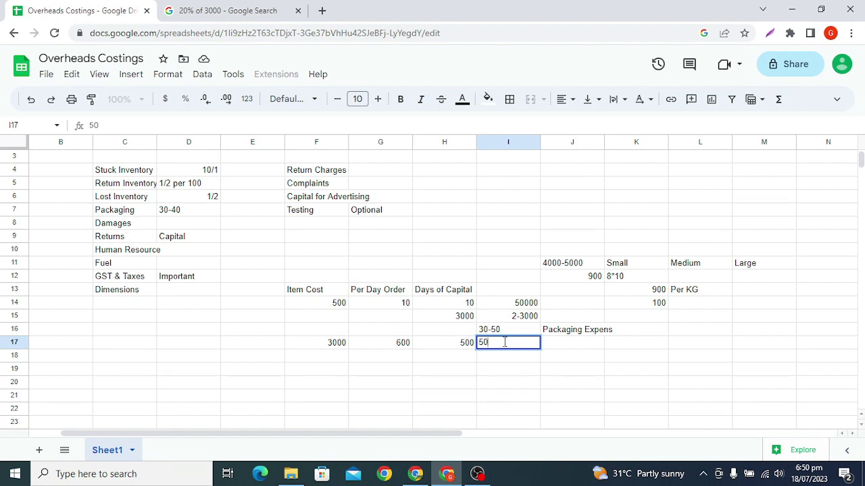
pyautogui.write('000')
pyautogui.press('Return')
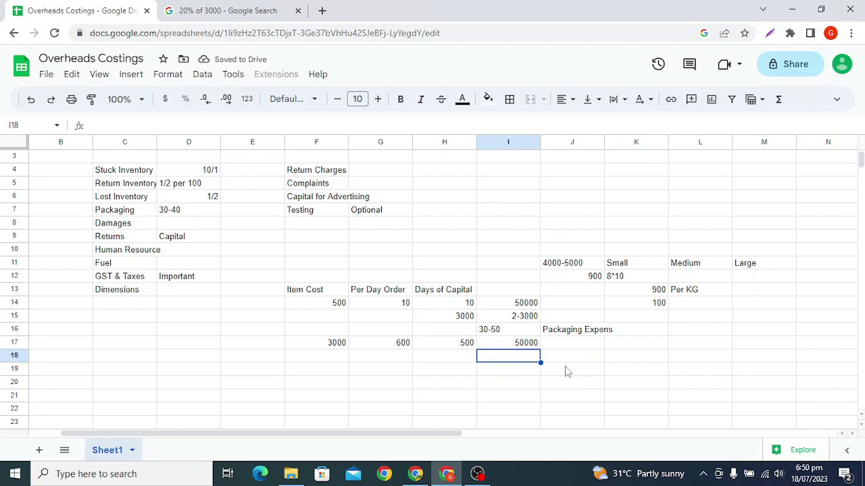
pyautogui.moveTo(462, 316); pyautogui.dragTo(521, 312)
pyautogui.click(465, 345)
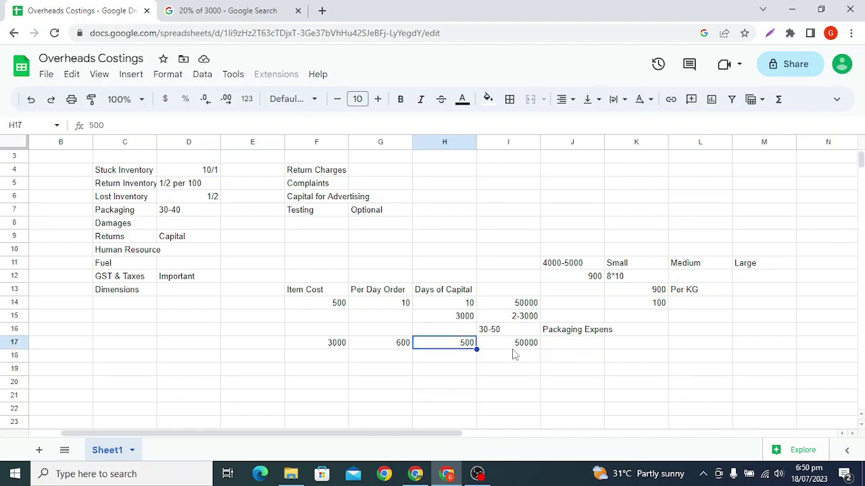
pyautogui.click(512, 344)
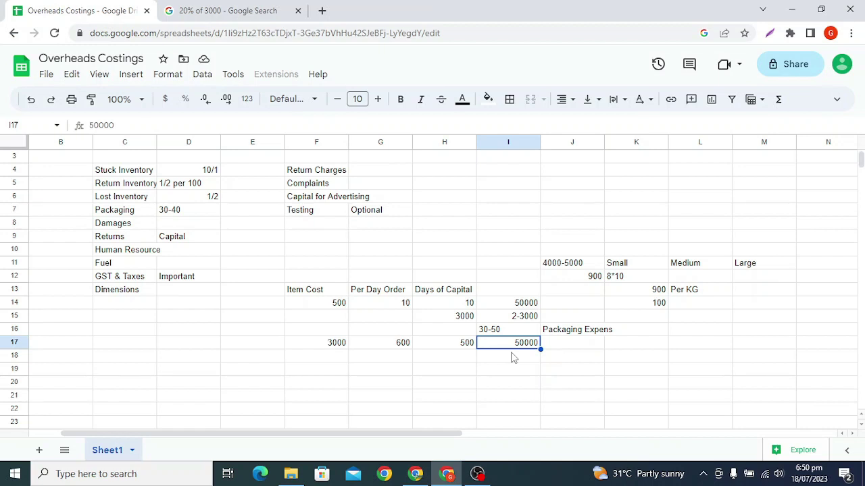
# Enter the label Season in J17, beside the 50000 value.
pyautogui.click(575, 344)
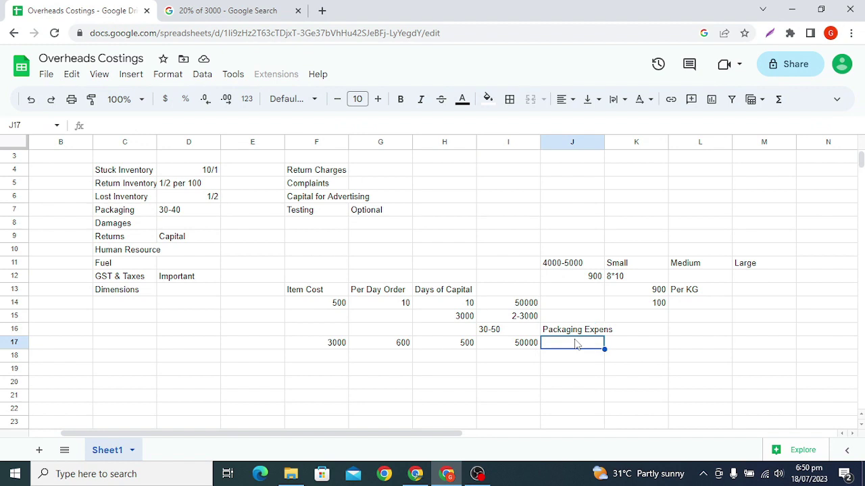
pyautogui.write('Season')
pyautogui.press('Return')
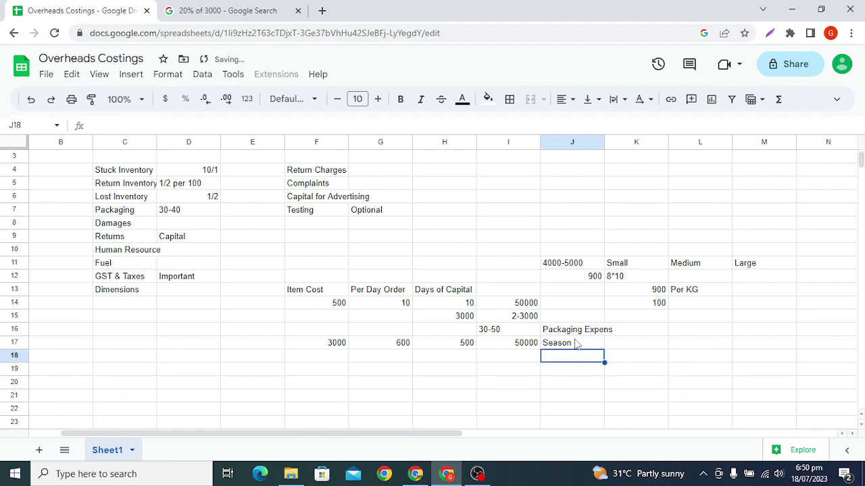
pyautogui.press('Return')
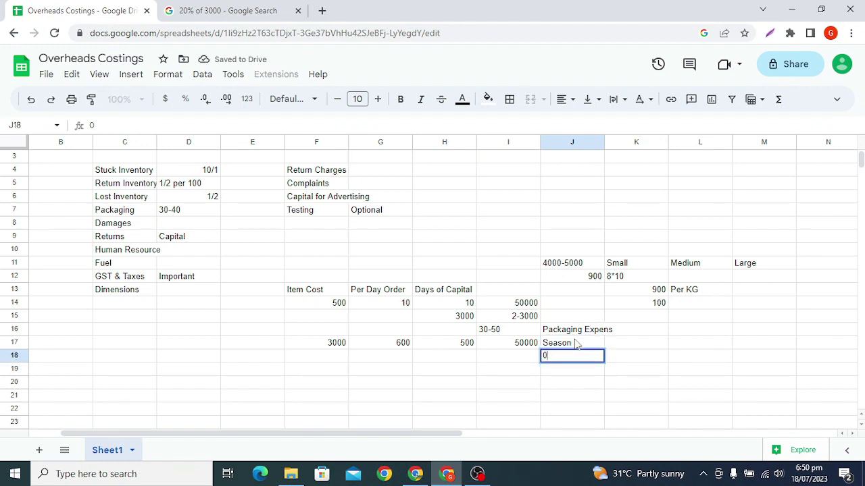
pyautogui.click(575, 344)
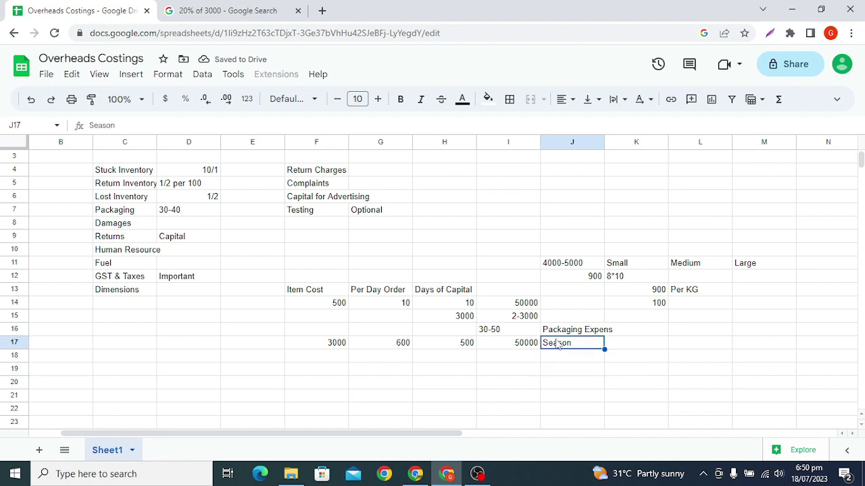
# Enter 5-20 Days return turnover in K17, beside the Season label.
pyautogui.click(522, 349)
pyautogui.click(559, 344)
pyautogui.click(630, 350)
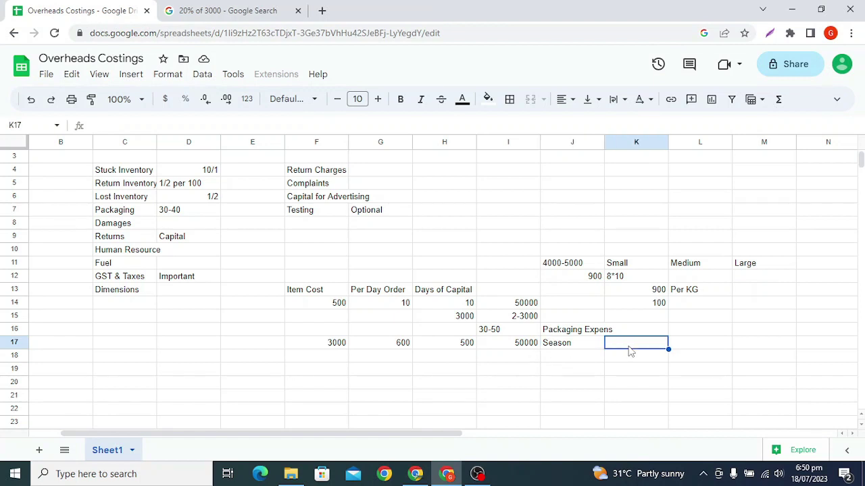
pyautogui.write('5-20')
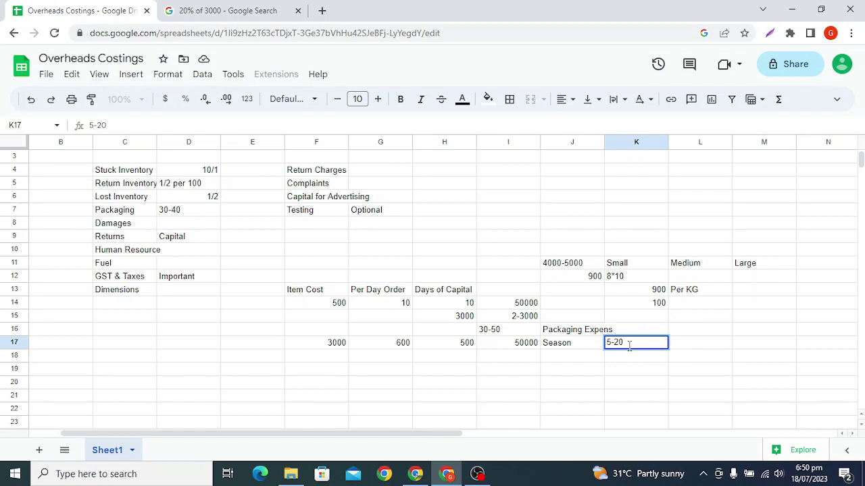
pyautogui.write(' Days return turnover')
pyautogui.press('Return')
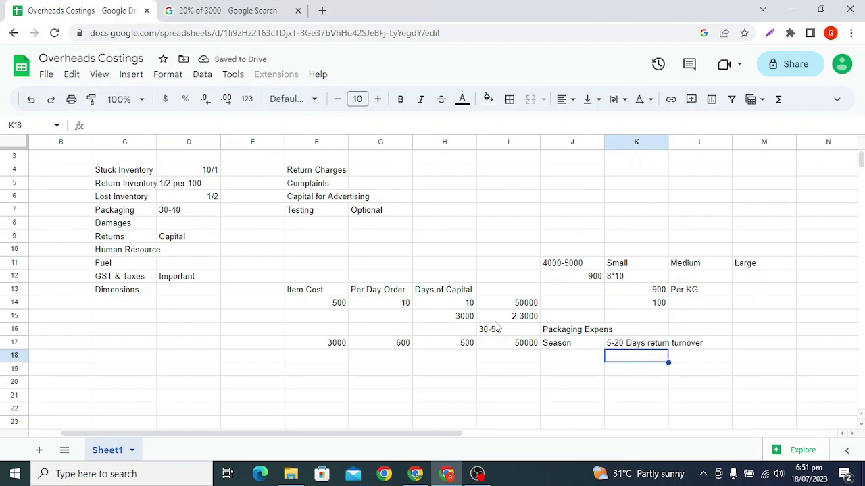
# Enter 1 Month in L17, beside the return turnover note.
pyautogui.click(112, 210)
pyautogui.click(116, 197)
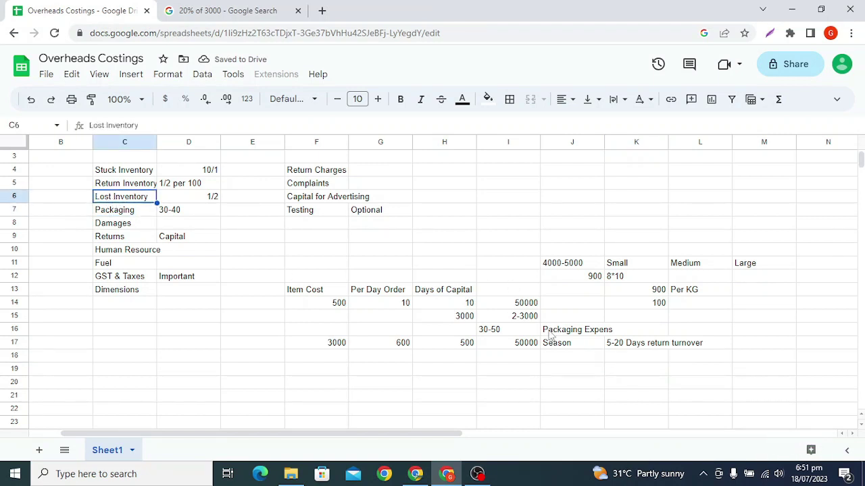
pyautogui.moveTo(528, 316); pyautogui.dragTo(604, 336)
pyautogui.click(631, 363)
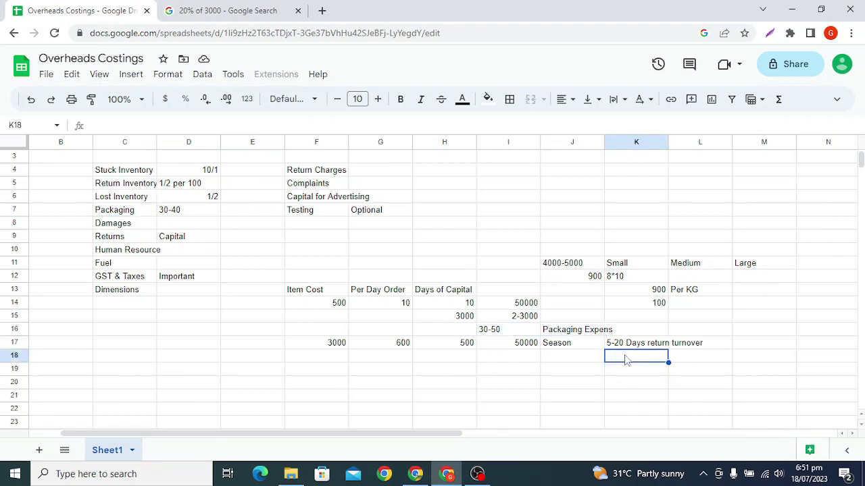
pyautogui.click(723, 349)
pyautogui.write('turnover')
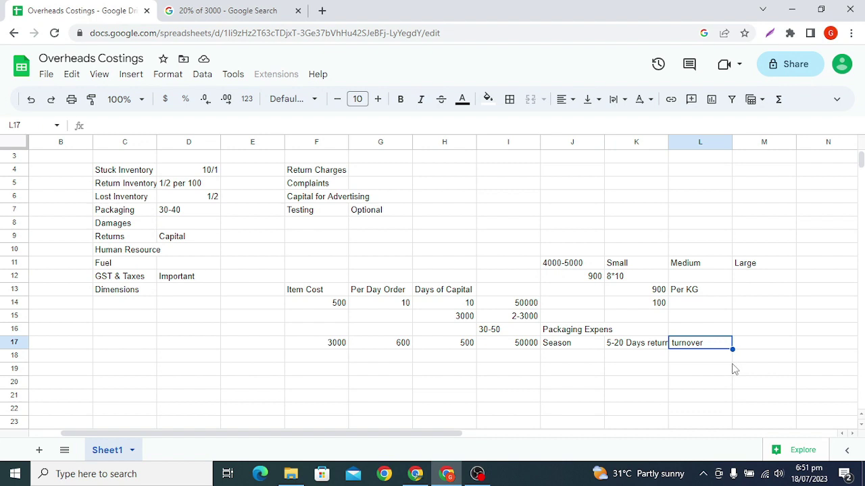
pyautogui.write('1 Month')
pyautogui.press('Return')
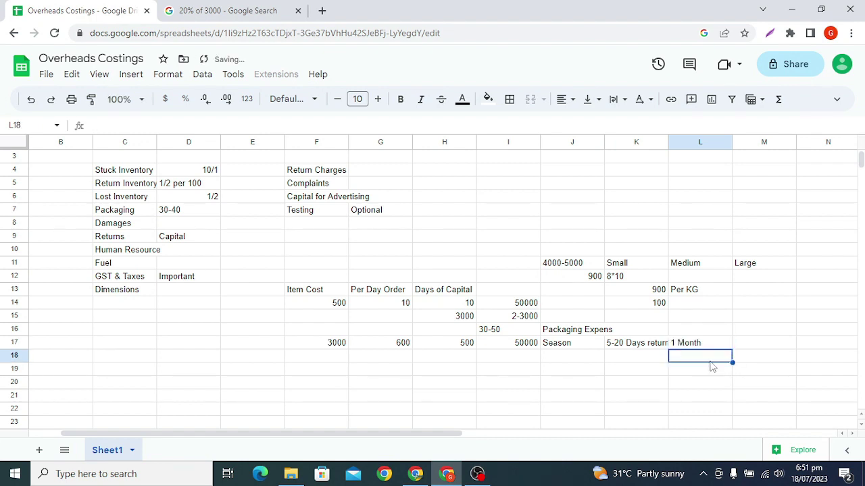
# Review the Return Inventory entry and the row 17 example, covering item cost, quantities, stuck amount, season and turnover time.
pyautogui.click(141, 189)
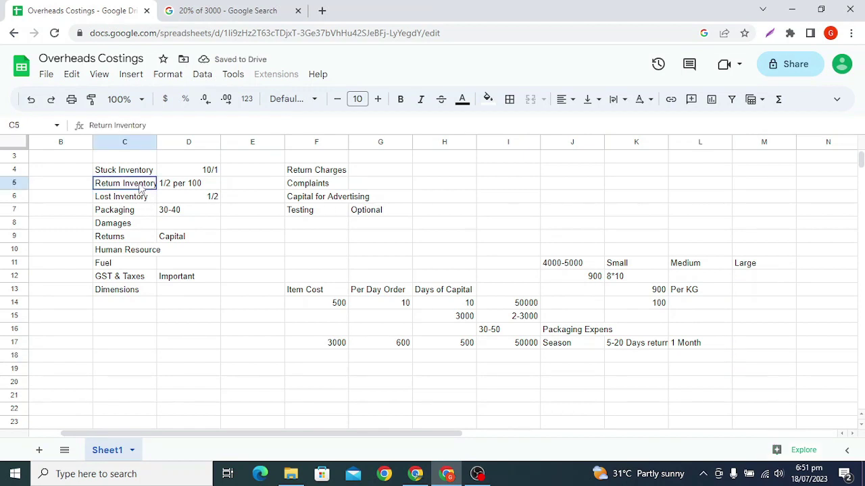
pyautogui.click(434, 305)
pyautogui.click(462, 342)
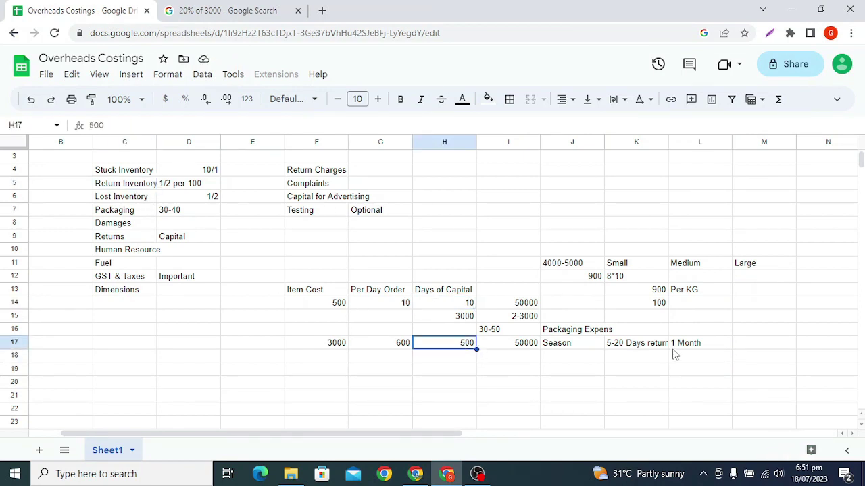
pyautogui.click(648, 346)
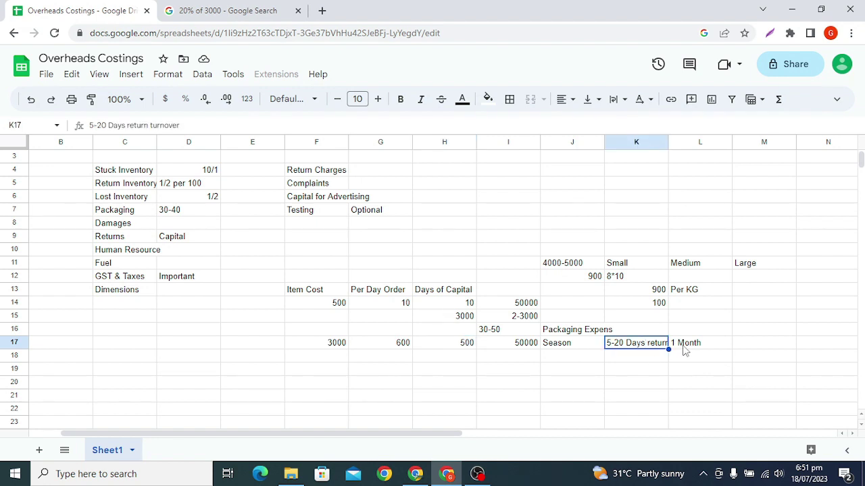
pyautogui.click(684, 350)
pyautogui.click(591, 345)
pyautogui.click(319, 345)
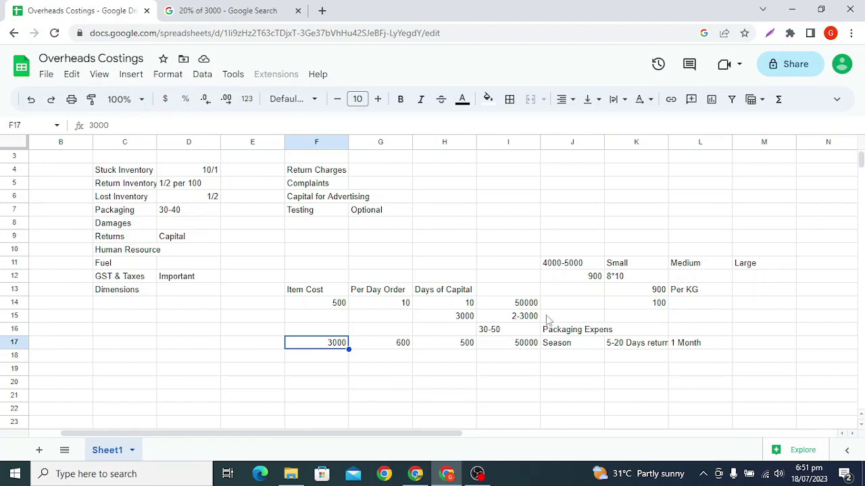
pyautogui.click(533, 345)
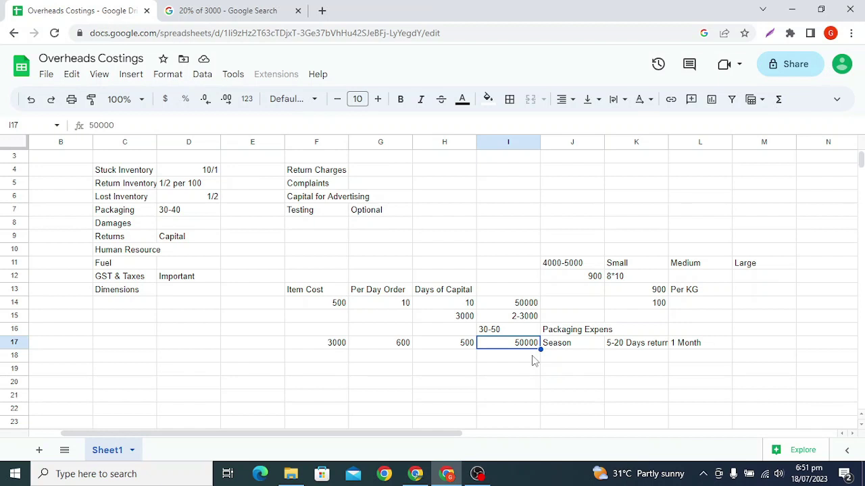
pyautogui.click(464, 346)
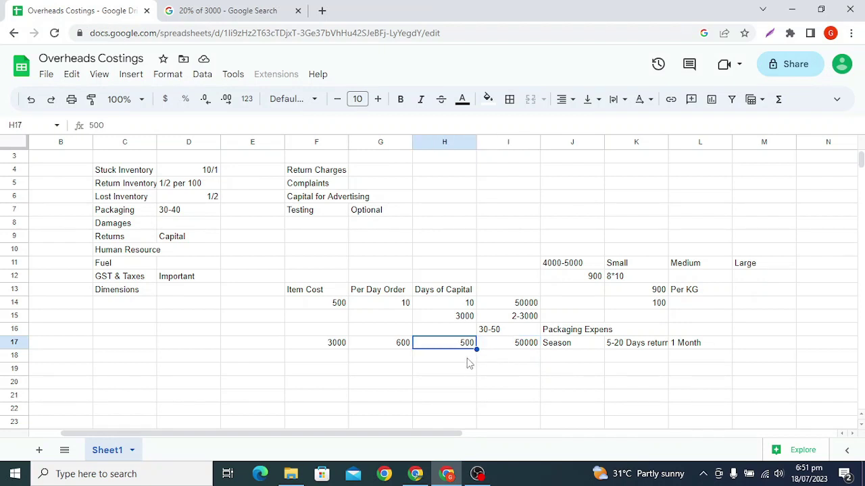
# Enter 10,000 in I18, directly below the 50000 value in row 17.
pyautogui.click(469, 360)
pyautogui.click(529, 363)
pyautogui.write('1')
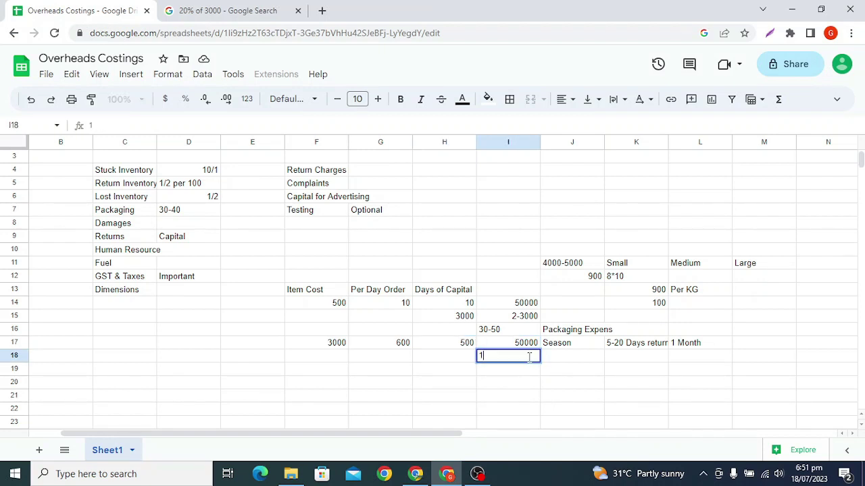
pyautogui.write('0,0000')
pyautogui.press('BackSpace')
pyautogui.press('Return')
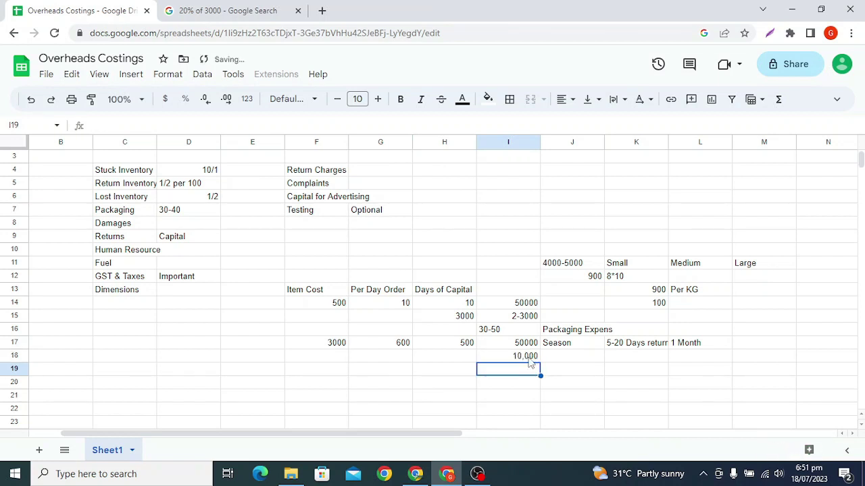
pyautogui.click(522, 345)
pyautogui.press('Down')
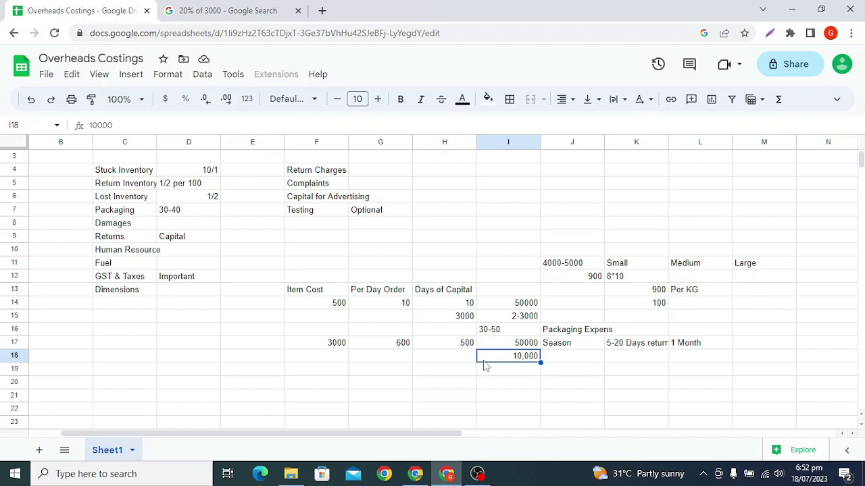
# Enter 140 in H6, in the Capital for Advertising row.
pyautogui.moveTo(88, 251); pyautogui.dragTo(116, 263)
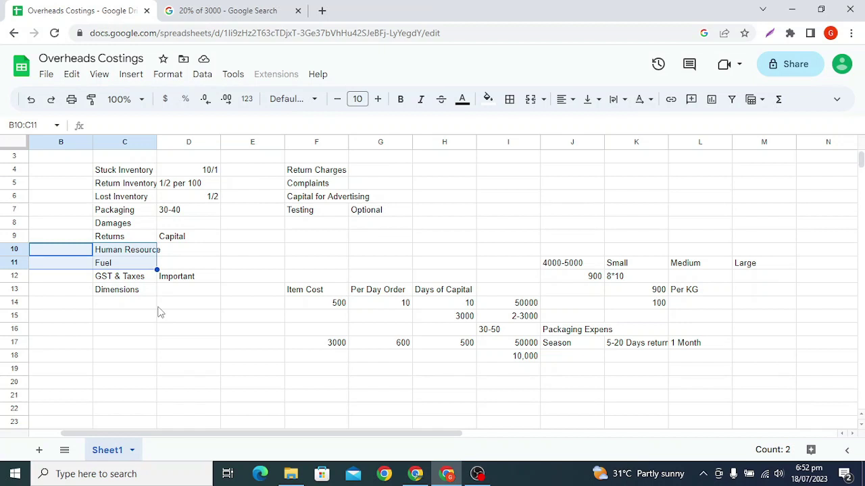
pyautogui.click(132, 280)
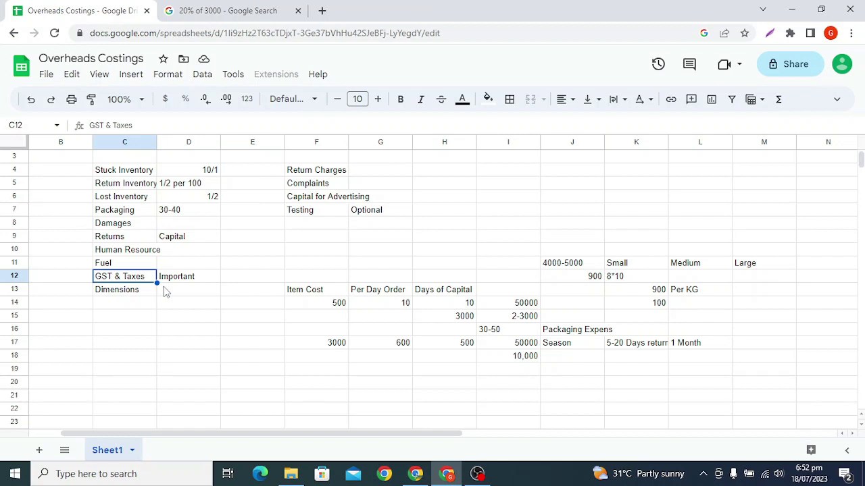
pyautogui.click(453, 196)
pyautogui.write('4')
pyautogui.press('BackSpace')
pyautogui.write('1')
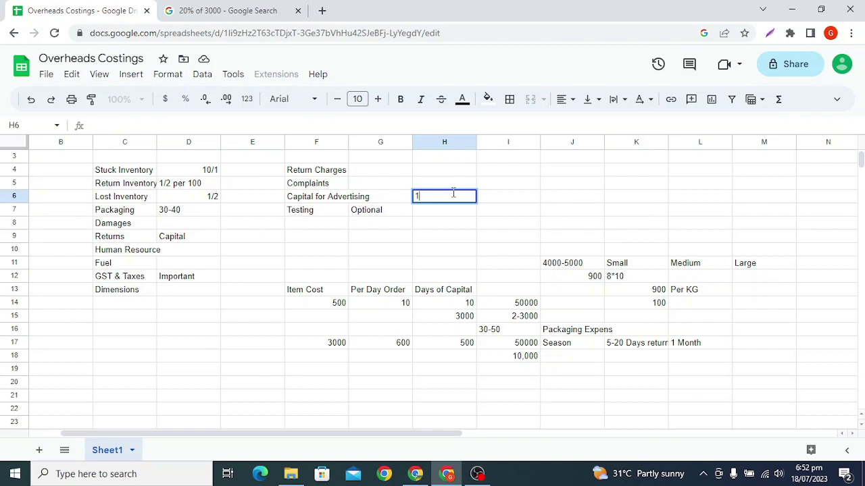
pyautogui.write('4.0')
pyautogui.press('Return')
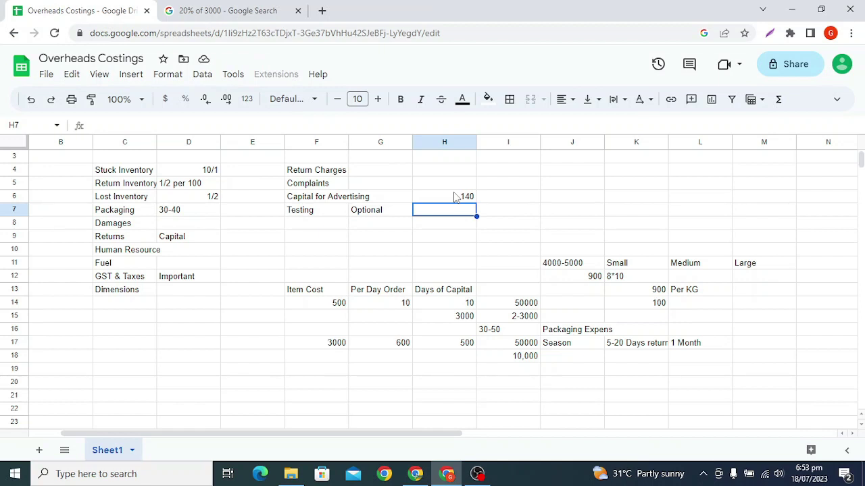
# Switch to the Sonic sales report and examine the Lahore shipment's destination, weights, weight charges and fuel surcharge.
pyautogui.click(425, 476)
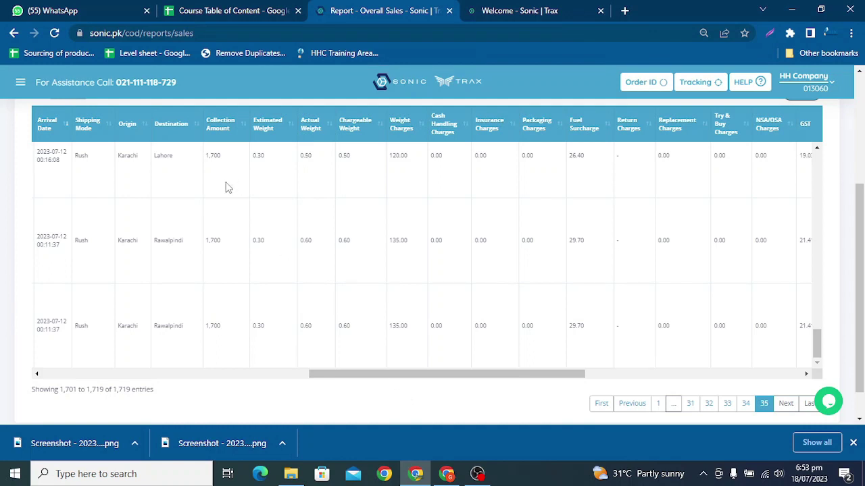
pyautogui.doubleClick(158, 157)
pyautogui.doubleClick(260, 156)
pyautogui.doubleClick(306, 156)
pyautogui.doubleClick(398, 158)
pyautogui.click(583, 158)
# Compare the Lahore shipment's total charges with its weight charges and fuel surcharge in the sales report.
pyautogui.moveTo(541, 379); pyautogui.dragTo(649, 378)
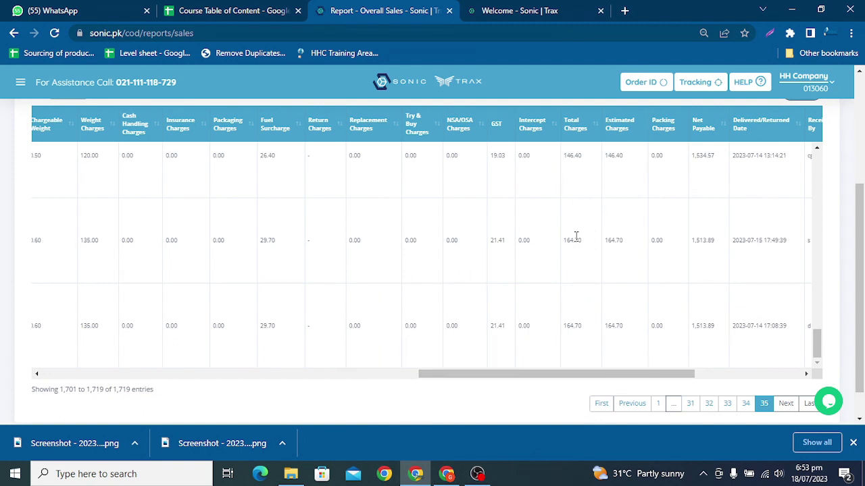
pyautogui.doubleClick(571, 155)
pyautogui.click(581, 177)
pyautogui.doubleClick(573, 156)
pyautogui.moveTo(540, 376); pyautogui.dragTo(524, 381)
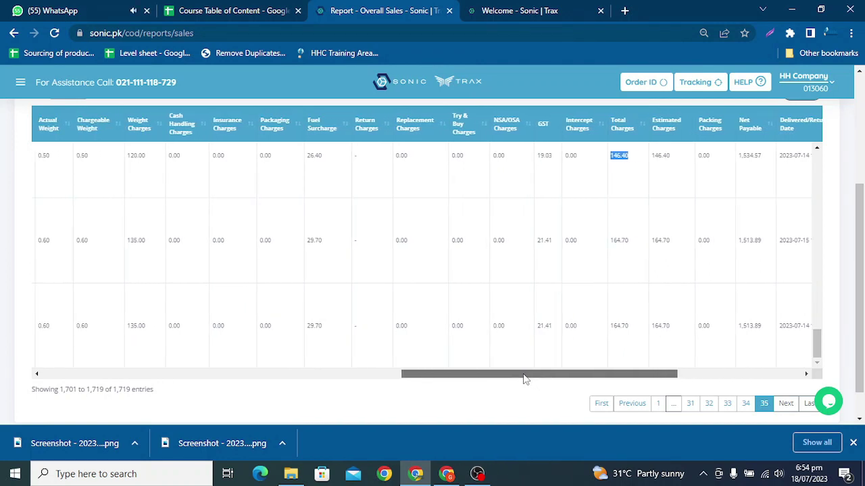
pyautogui.click(598, 175)
pyautogui.doubleClick(137, 156)
pyautogui.doubleClick(315, 156)
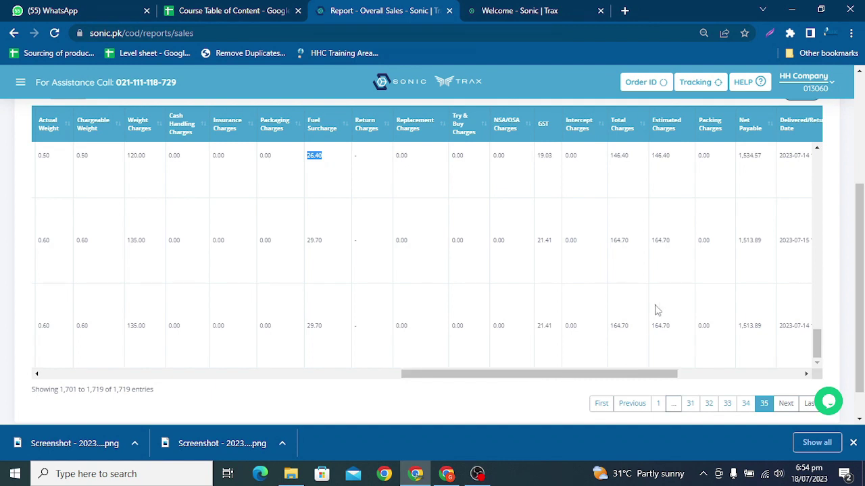
pyautogui.doubleClick(136, 156)
pyautogui.doubleClick(313, 155)
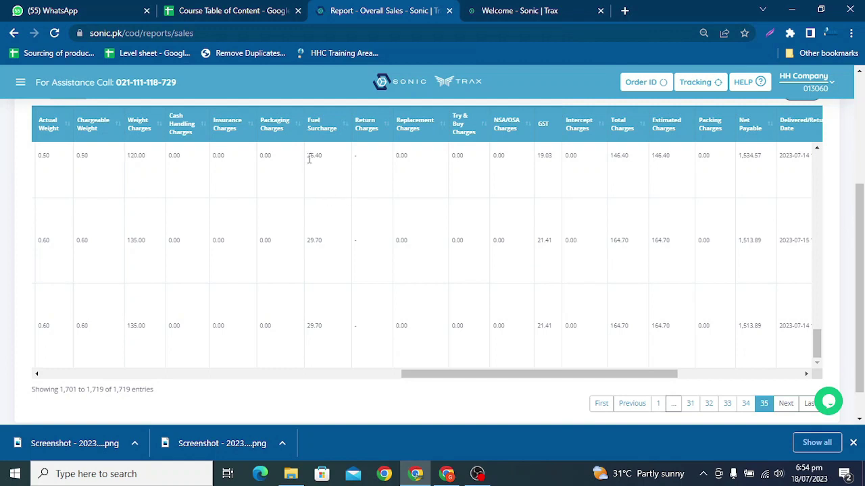
# Examine the Lahore shipment's replacement, NSA/OSA and remaining charge columns alongside its fuel surcharge.
pyautogui.click(402, 158)
pyautogui.doubleClick(498, 158)
pyautogui.click(496, 161)
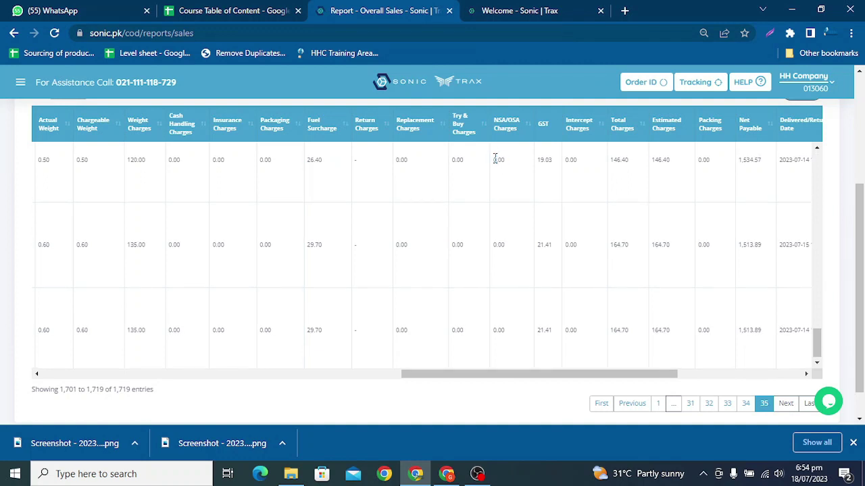
pyautogui.moveTo(499, 160); pyautogui.dragTo(507, 164)
pyautogui.click(205, 170)
pyautogui.moveTo(306, 164); pyautogui.dragTo(337, 177)
# Calculate 146+19 with a Google search in a new tab to add the Lahore shipment's GST to its total charges.
pyautogui.doubleClick(615, 165)
pyautogui.click(610, 169)
pyautogui.doubleClick(545, 161)
pyautogui.doubleClick(618, 160)
pyautogui.click(625, 10)
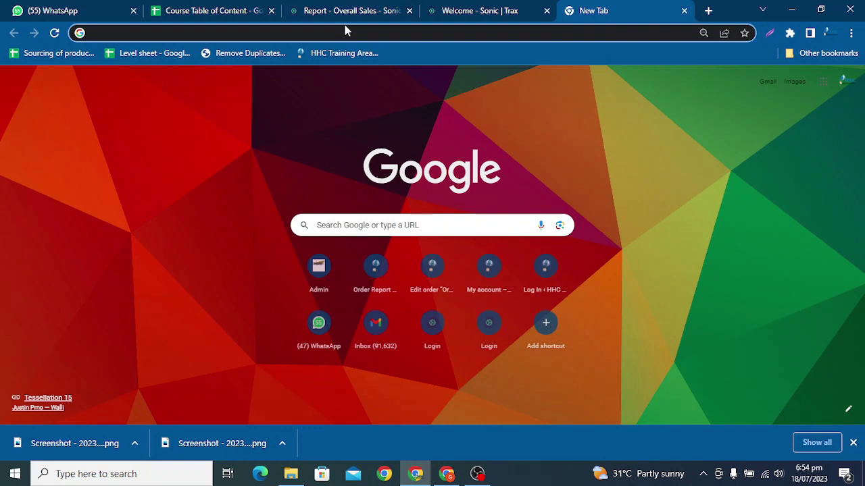
pyautogui.write('146+149')
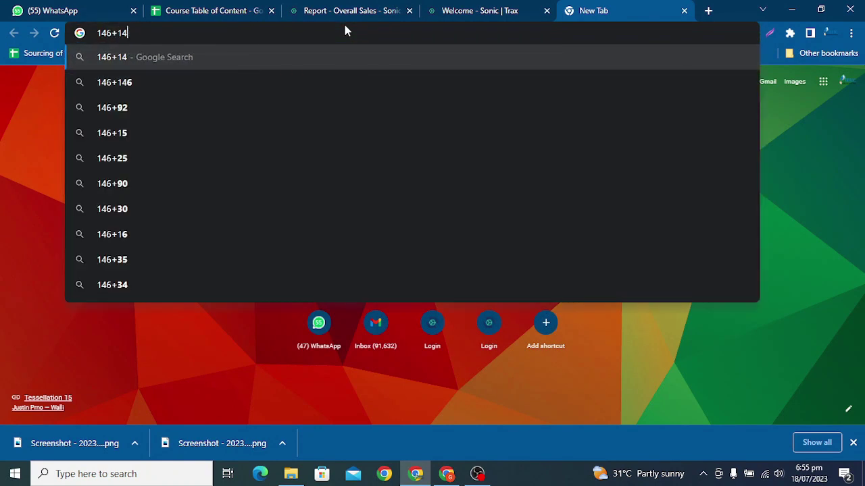
pyautogui.press('BackSpace')
pyautogui.press('BackSpace')
pyautogui.write('9')
pyautogui.press('Return')
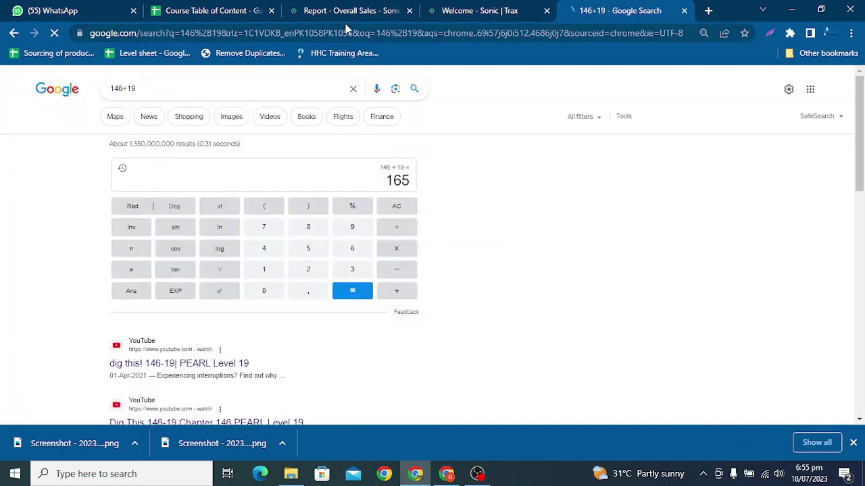
pyautogui.click(348, 9)
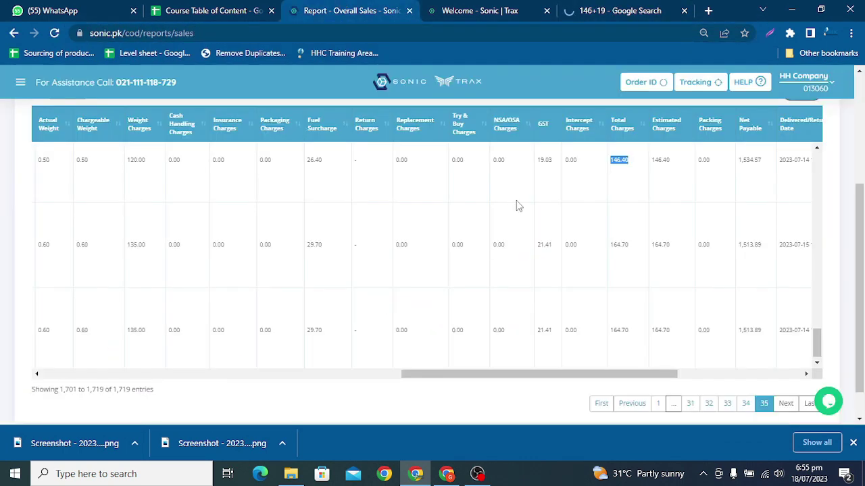
pyautogui.hotkey('ctrl', '5')
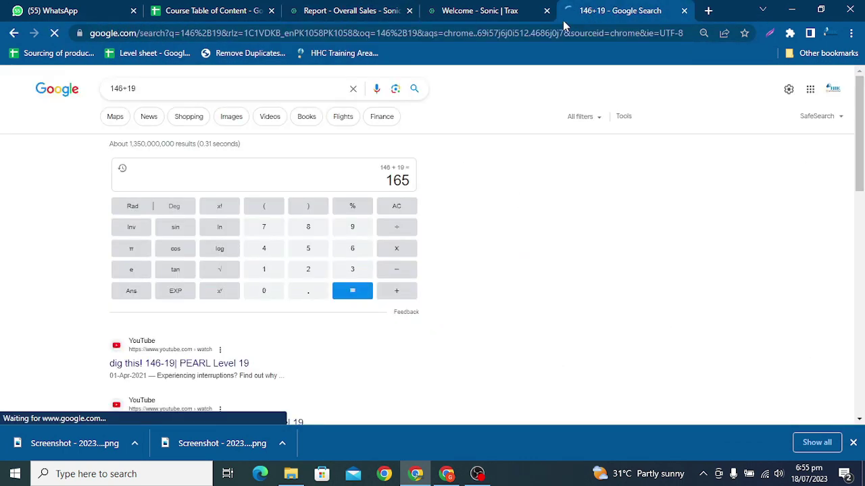
# Return to the sales report and examine the weight, total and estimated charges, and GST of the first Rawalpindi shipment.
pyautogui.click(348, 9)
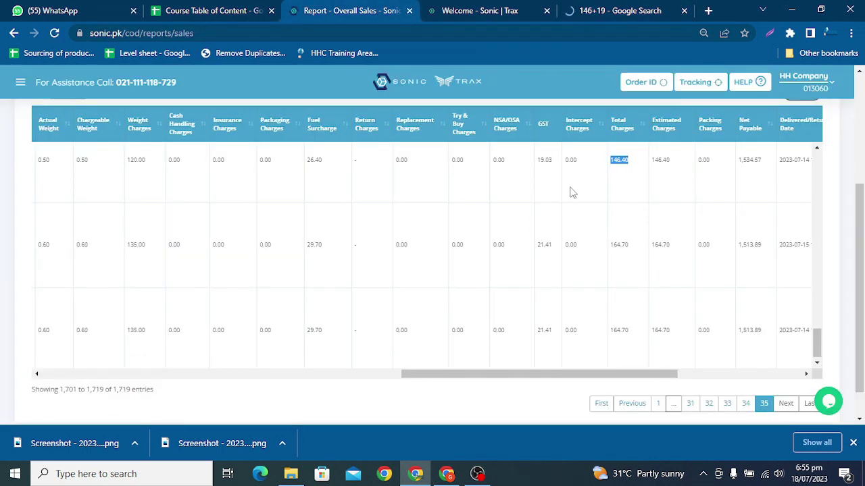
pyautogui.doubleClick(622, 246)
pyautogui.doubleClick(45, 246)
pyautogui.doubleClick(660, 246)
pyautogui.click(656, 248)
pyautogui.doubleClick(541, 246)
pyautogui.click(579, 260)
pyautogui.doubleClick(659, 246)
pyautogui.click(657, 248)
pyautogui.doubleClick(544, 246)
# Switch back to the Overheads Costings spreadsheet.
pyautogui.click(200, 15)
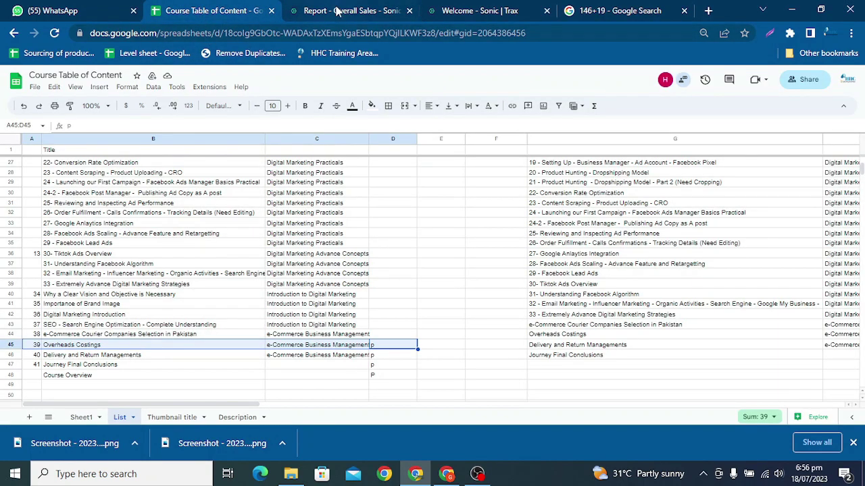
pyautogui.click(337, 12)
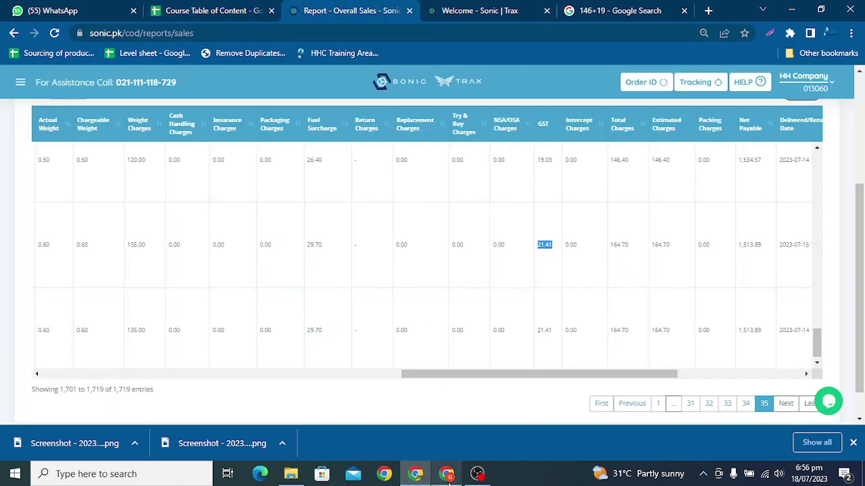
pyautogui.hotkey('alt', 'Tab')
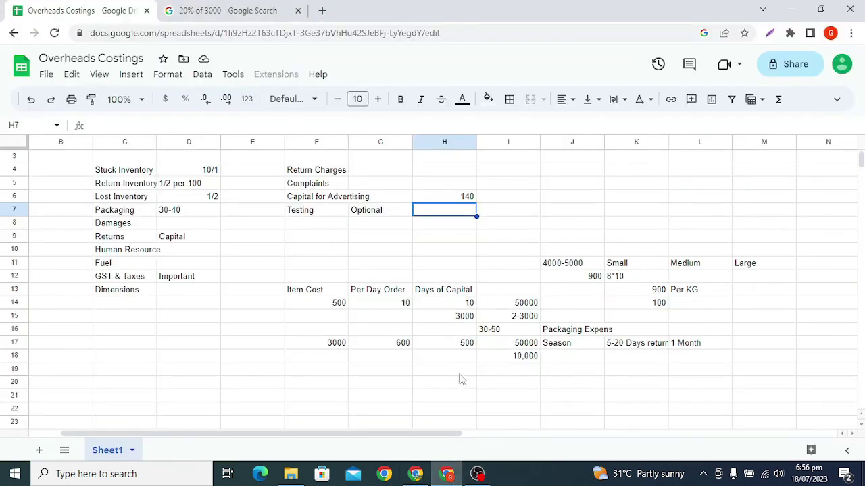
# Select the Dimensions entry, switch to the 20% of 3000 search and look up images for "juicer portable".
pyautogui.click(527, 374)
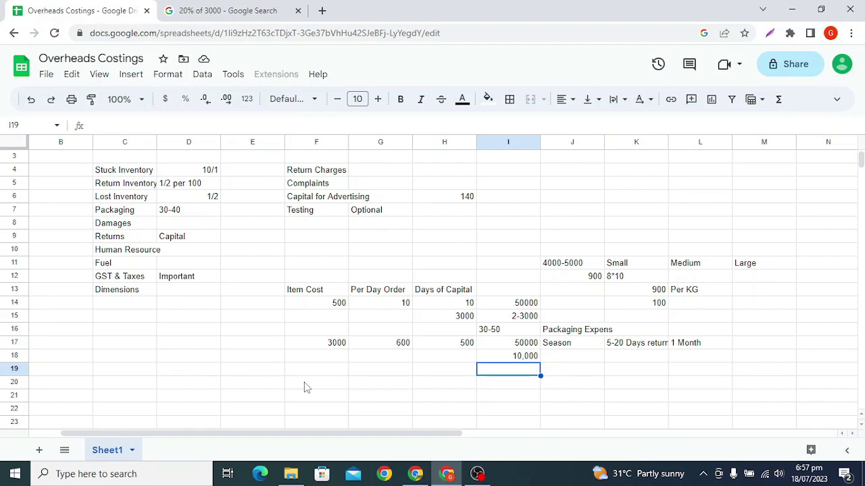
pyautogui.click(144, 293)
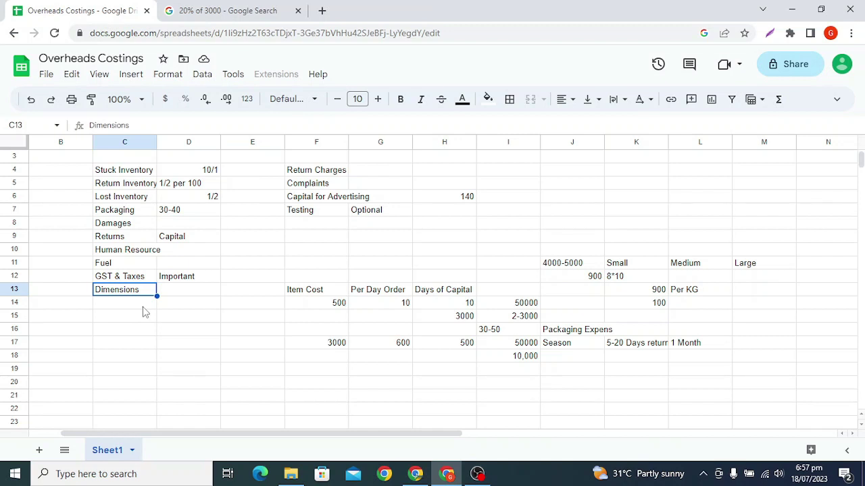
pyautogui.click(186, 8)
pyautogui.click(187, 67)
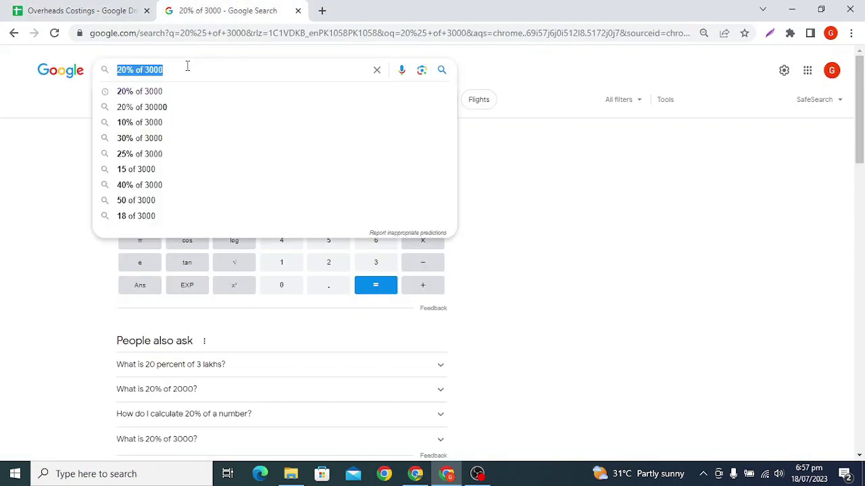
pyautogui.write('juicer po')
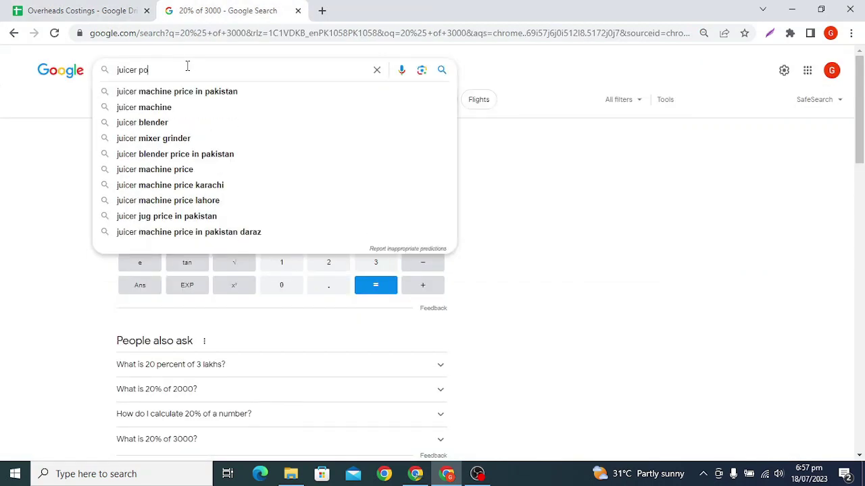
pyautogui.write('rtable')
pyautogui.press('Return')
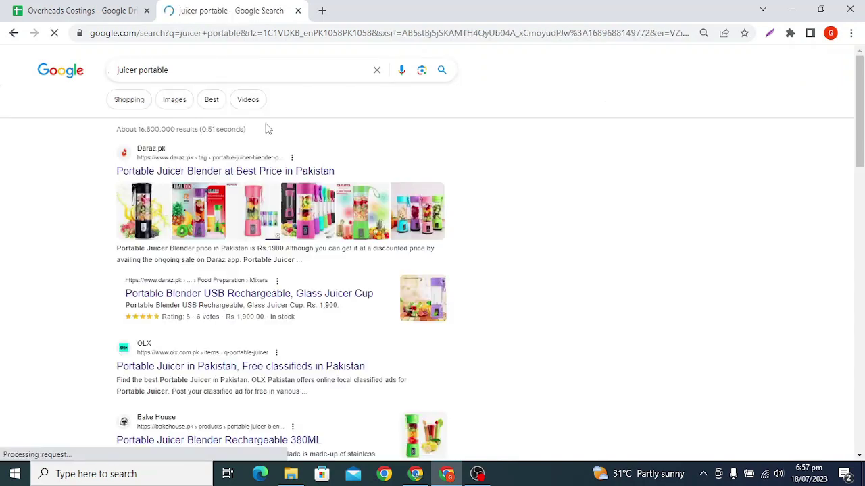
pyautogui.click(170, 105)
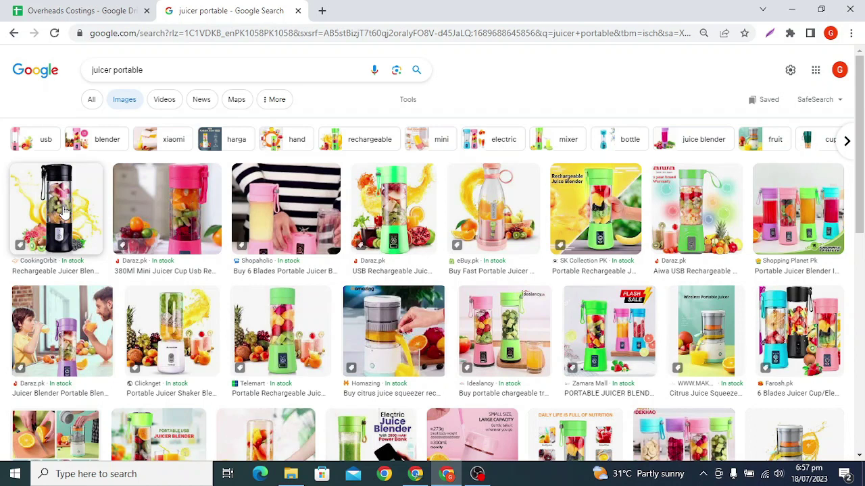
# Search Google Images for "valvet bedsheets".
pyautogui.click(107, 71)
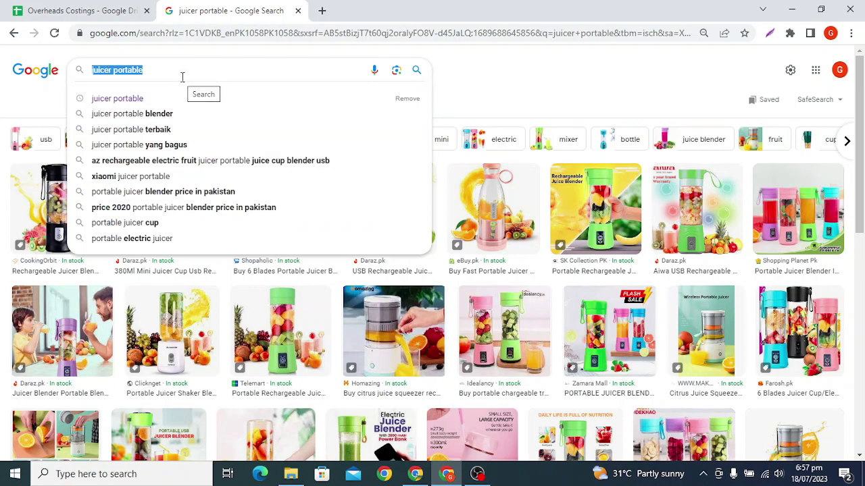
pyautogui.write('valvet ')
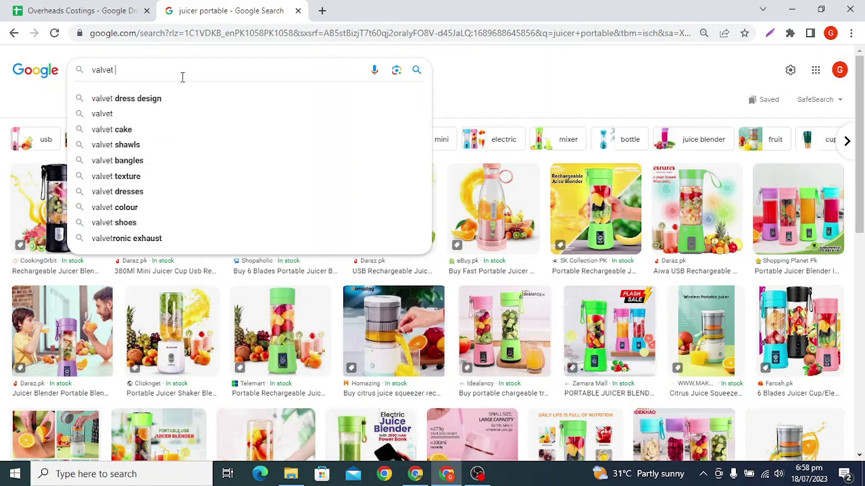
pyautogui.write('bedsheets')
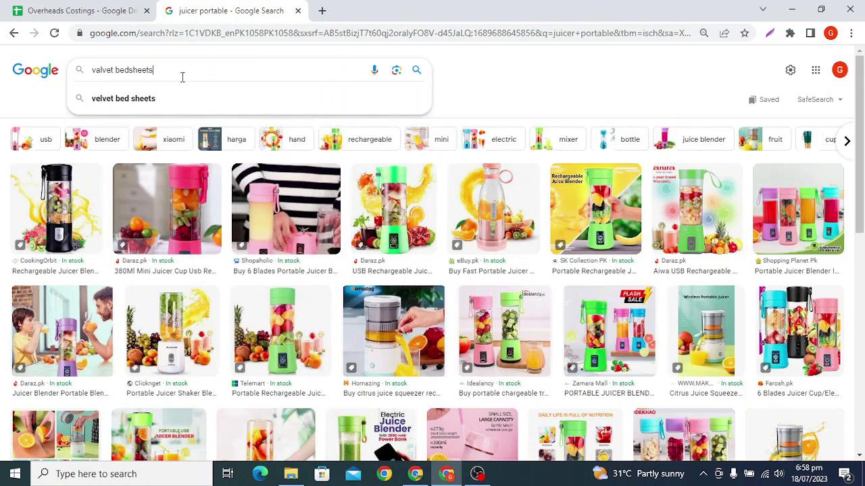
pyautogui.press('Return')
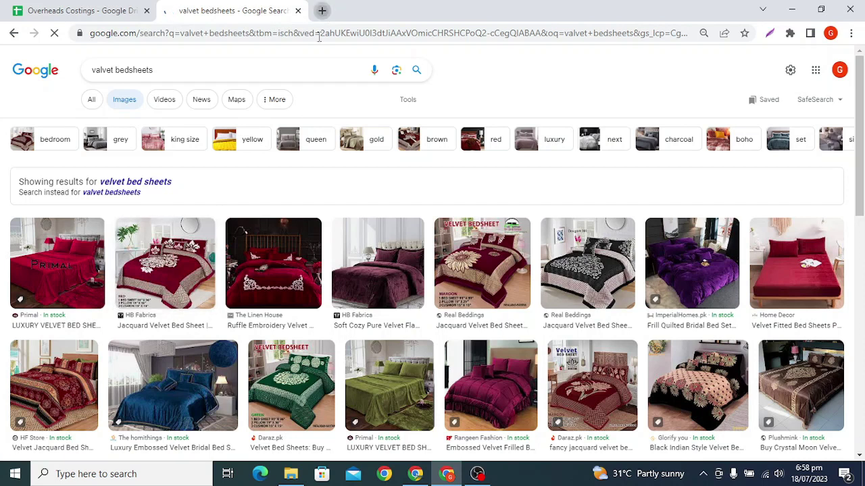
# Search for "2kg" in a new tab and compare that weight with the bedsheet image results.
pyautogui.click(323, 10)
pyautogui.write('2kg')
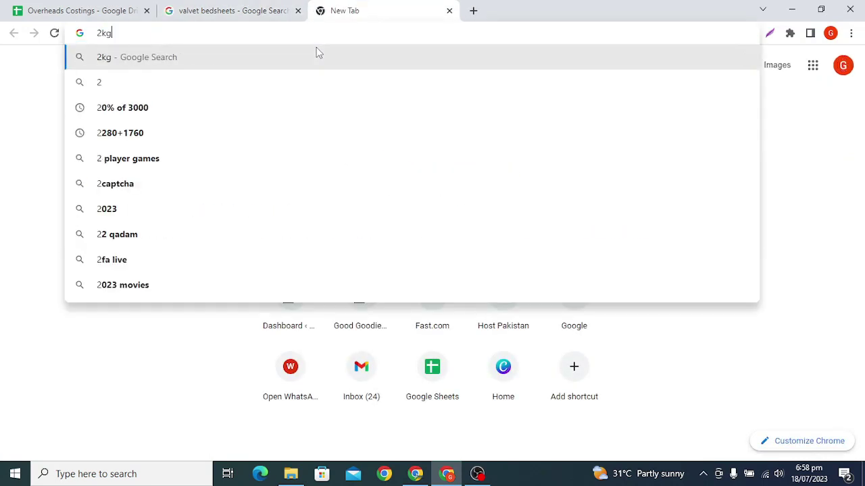
pyautogui.press('Return')
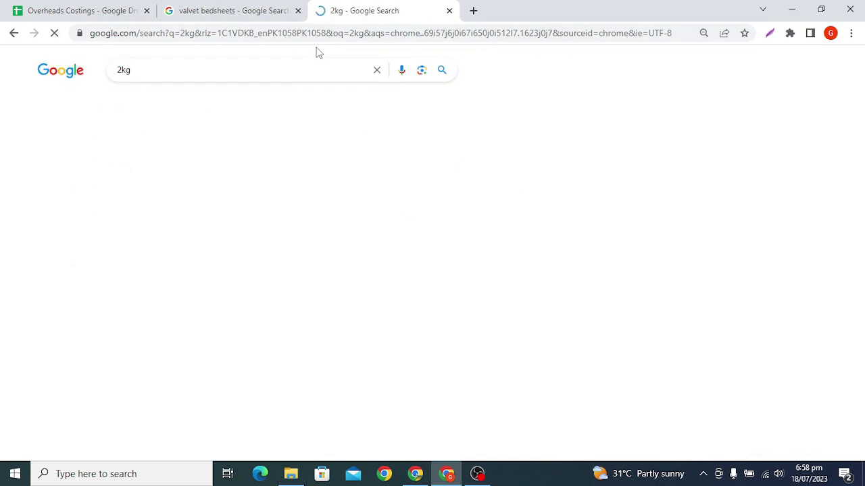
pyautogui.click(269, 12)
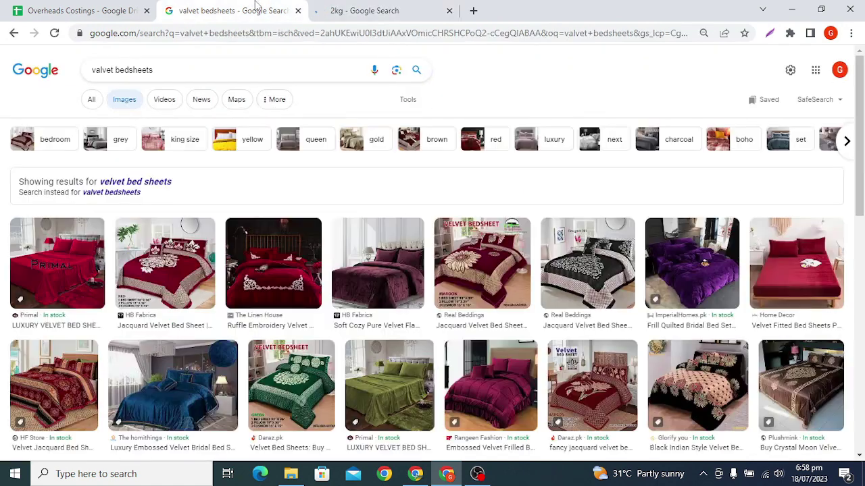
pyautogui.click(379, 11)
pyautogui.click(268, 11)
pyautogui.click(364, 11)
pyautogui.click(128, 72)
pyautogui.doubleClick(124, 70)
pyautogui.click(243, 11)
# Search Google for "volumetric formula" in a new tab.
pyautogui.click(473, 10)
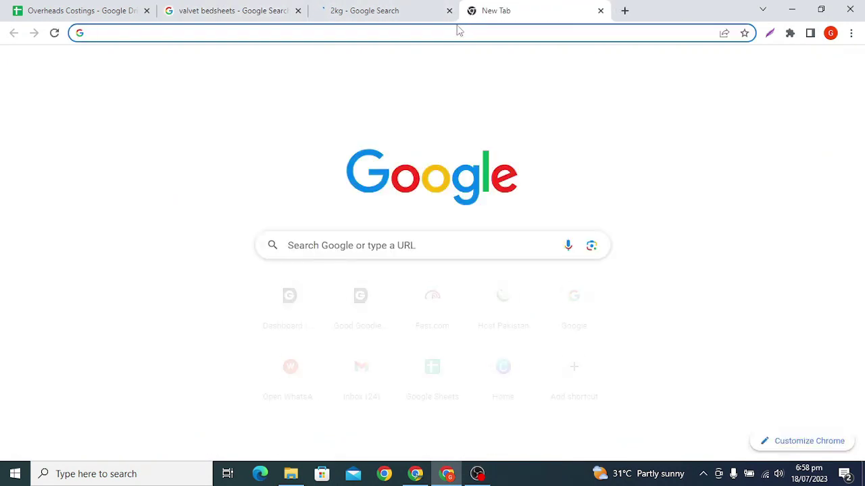
pyautogui.write('volume')
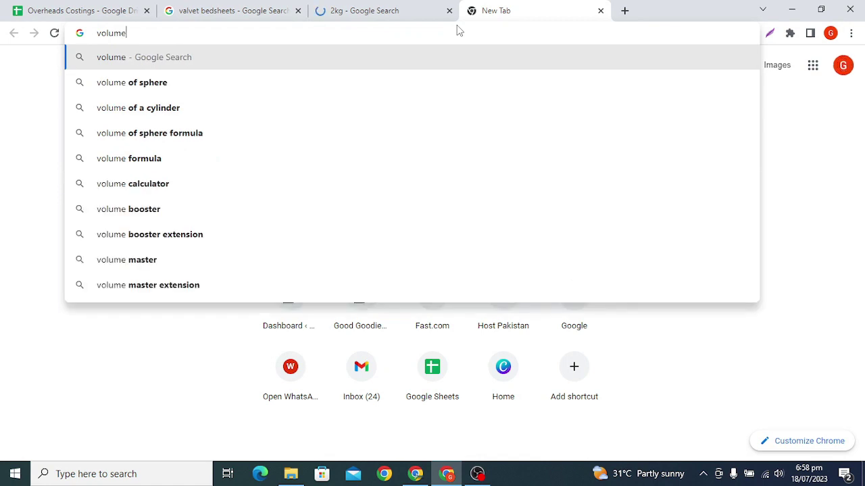
pyautogui.write('tric ')
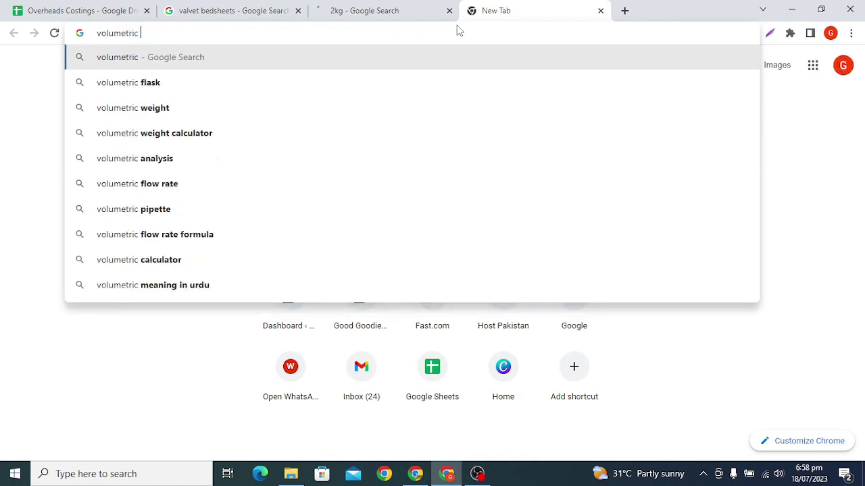
pyautogui.write('formi')
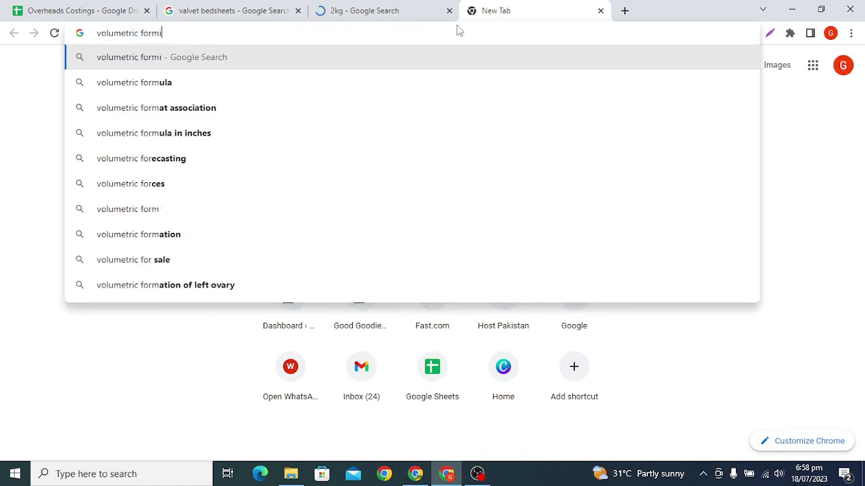
pyautogui.press('BackSpace')
pyautogui.write('ula')
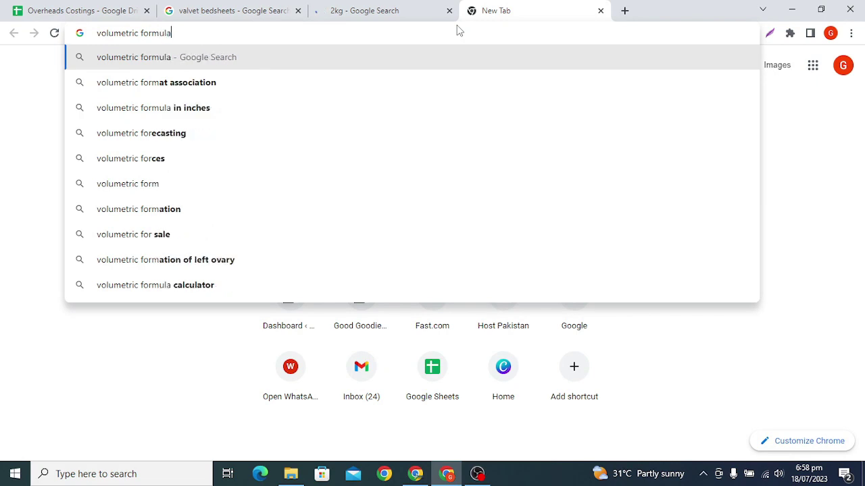
pyautogui.press('Return')
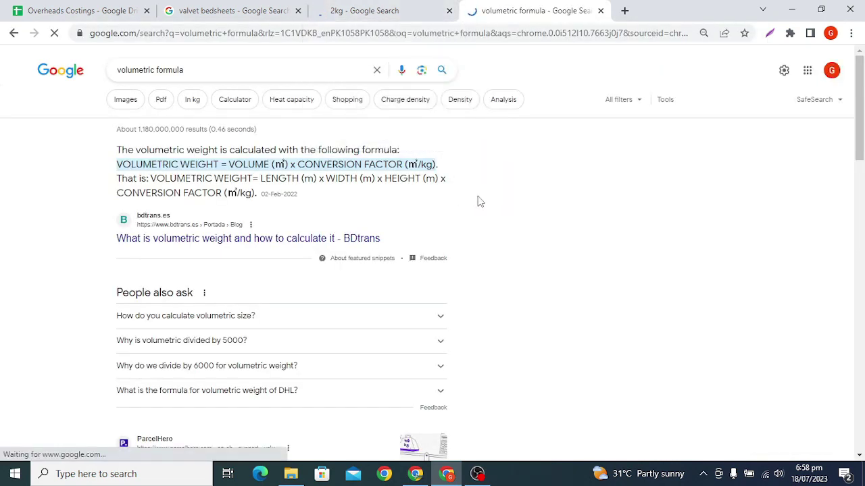
# Examine the volumetric weight formula results, including why volumetric is divided by 5000.
pyautogui.click(214, 65)
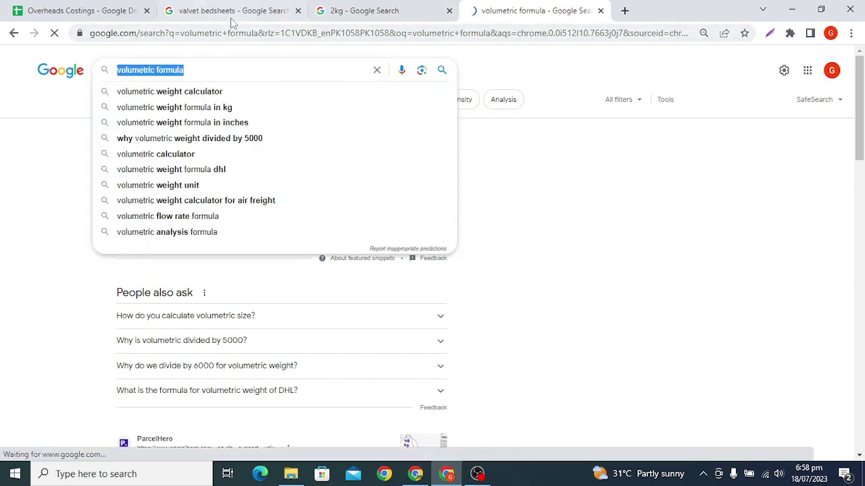
pyautogui.moveTo(231, 22)
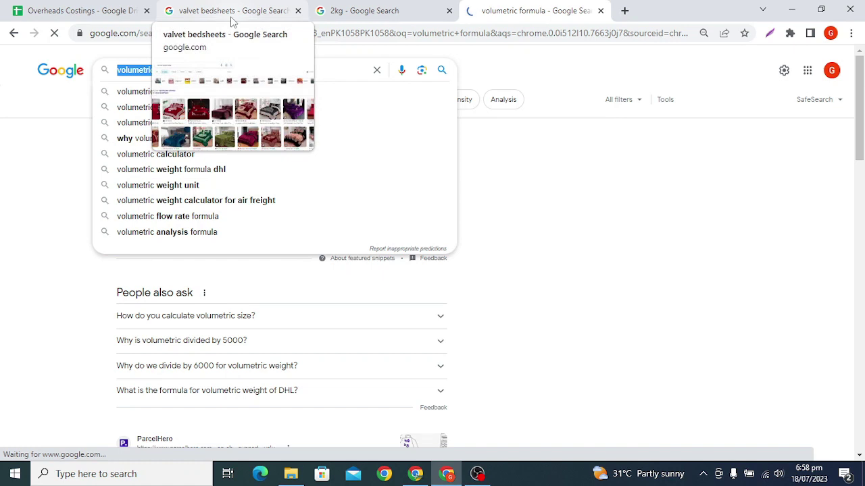
pyautogui.click(640, 193)
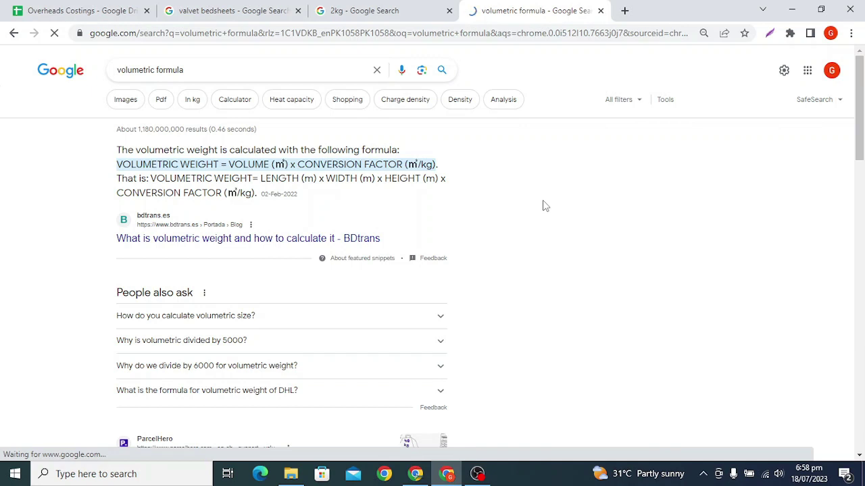
pyautogui.scroll(-2, 435, 236)
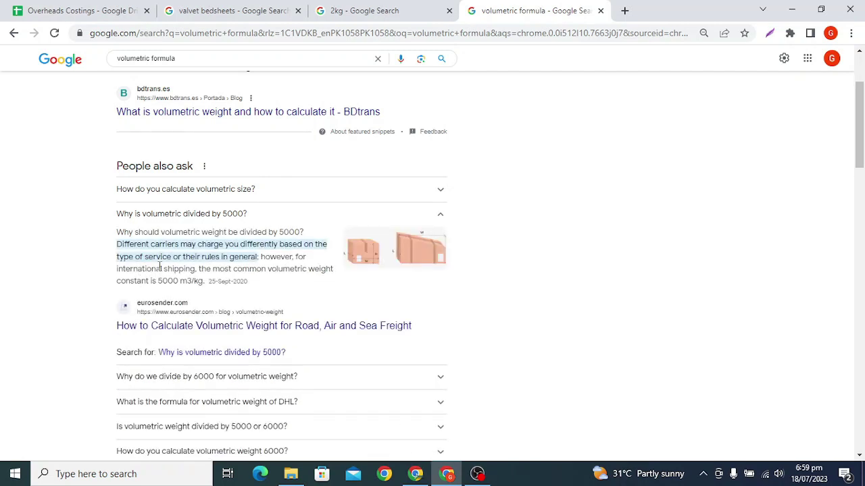
pyautogui.scroll(-3, 203, 267)
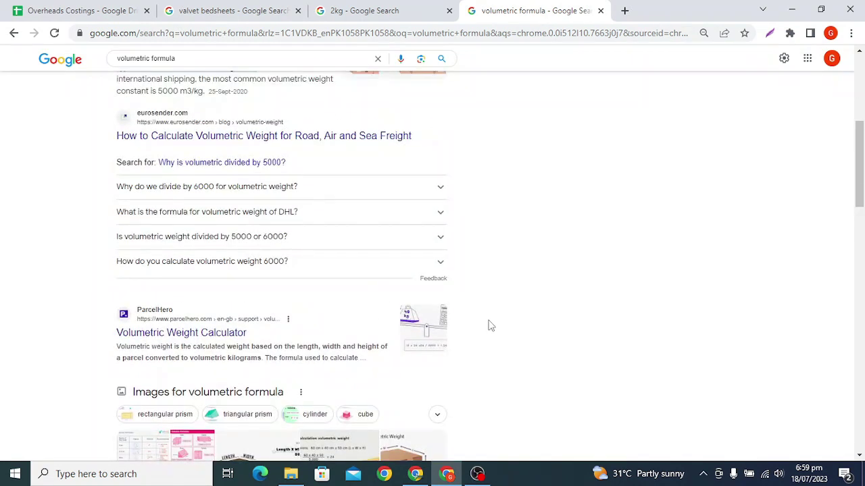
pyautogui.scroll(-3, 424, 299)
pyautogui.scroll(-4, 424, 299)
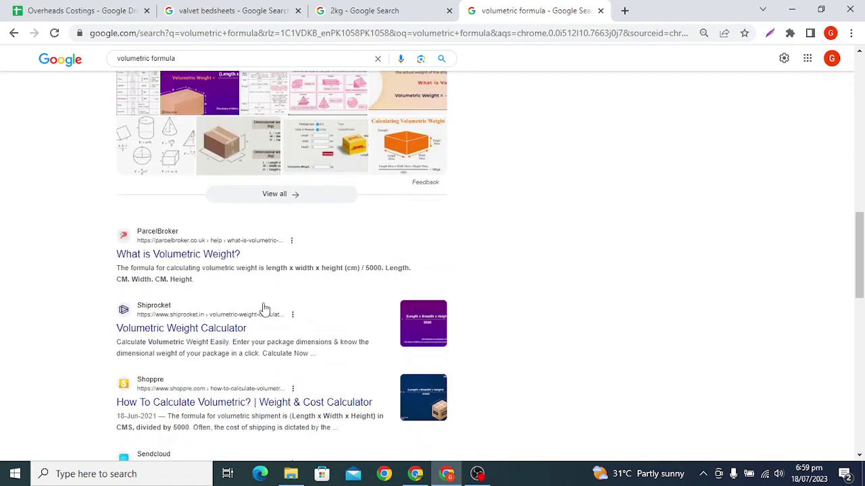
pyautogui.scroll(12, 522, 292)
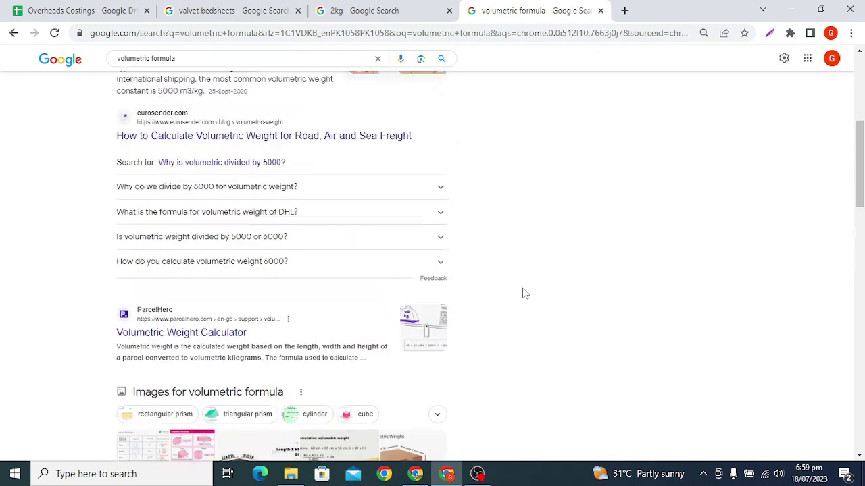
# Convert 8 inches to centimetres with a Google search in a new tab.
pyautogui.click(624, 11)
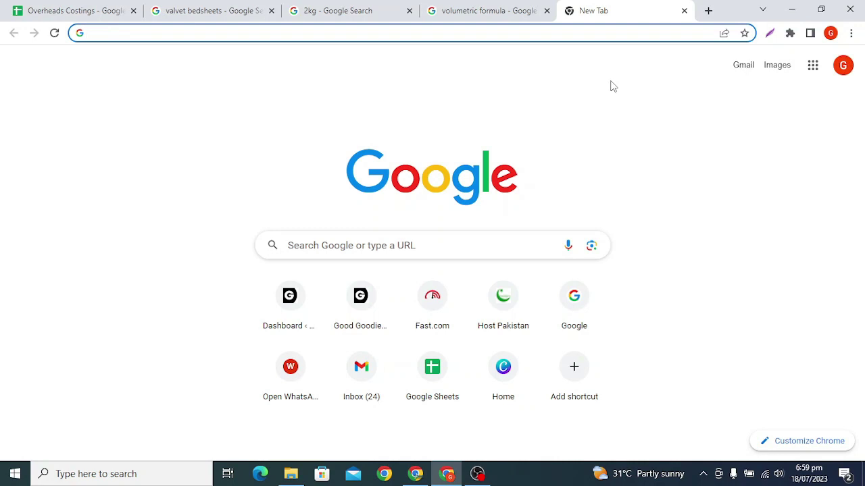
pyautogui.write('8 inch to cm')
pyautogui.press('Return')
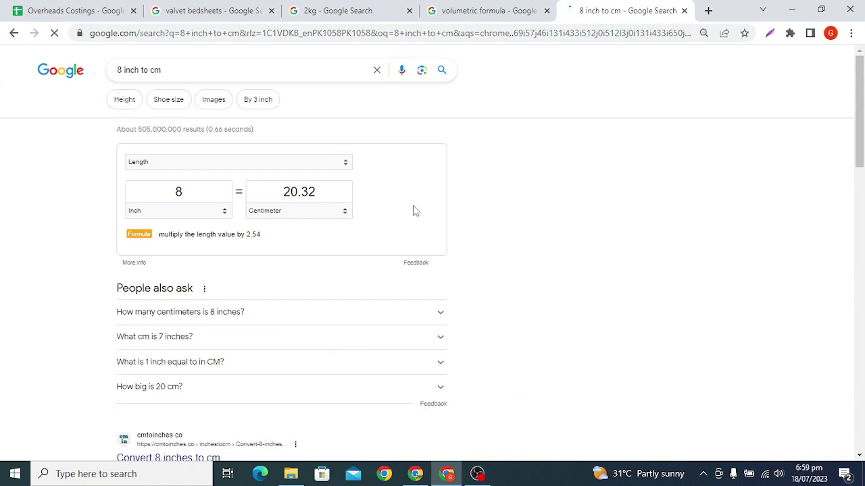
# Replace the volumetric formula search text with 20* to start the parcel's volume calculation.
pyautogui.click(481, 10)
pyautogui.doubleClick(257, 70)
pyautogui.click(255, 72)
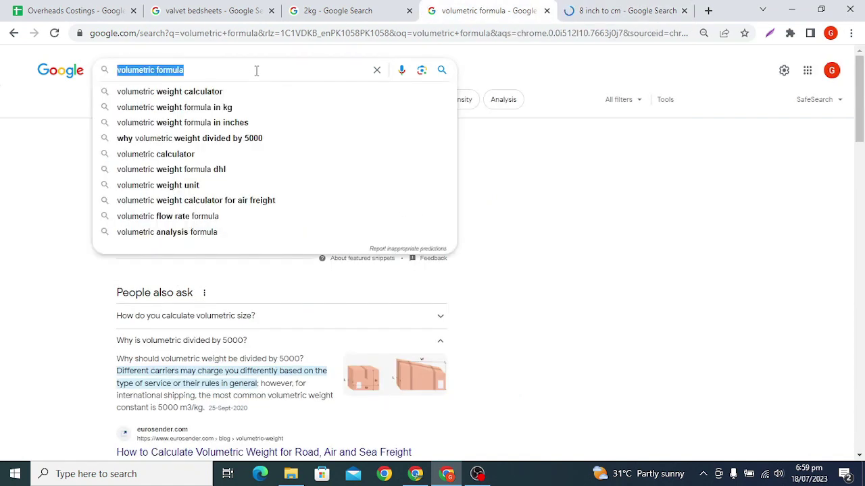
pyautogui.write('20')
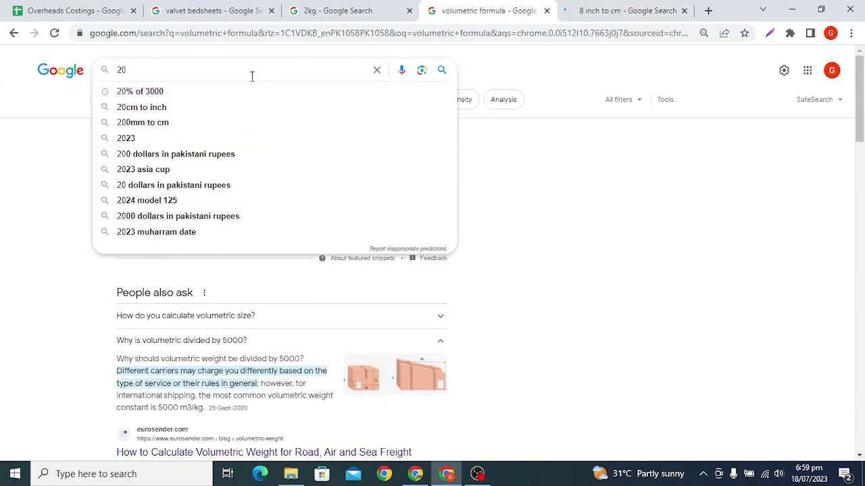
pyautogui.write('*')
# Convert 22 inches to centimetres in the inch-to-centimetre converter.
pyautogui.hotkey('ctrl', 'Tab')
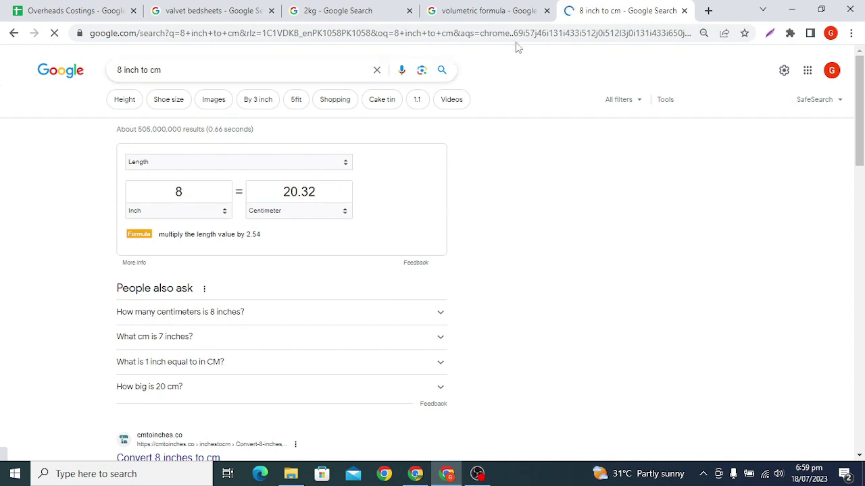
pyautogui.doubleClick(177, 193)
pyautogui.write('22')
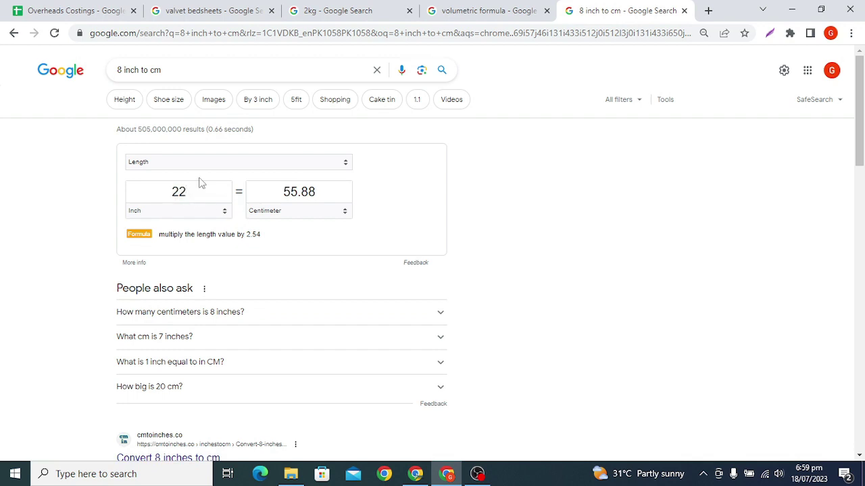
# Complete the volumetric weight calculation as (20*55*55)/5000 in the volumetric formula search and run it.
pyautogui.click(487, 11)
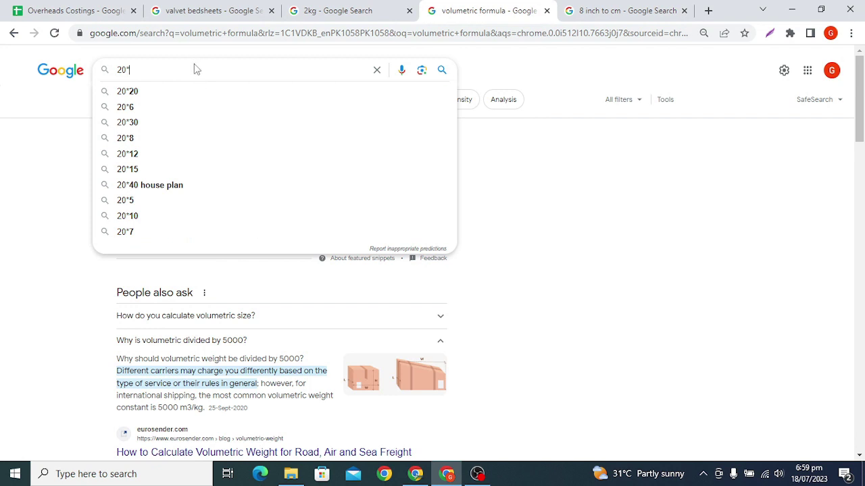
pyautogui.write('55*')
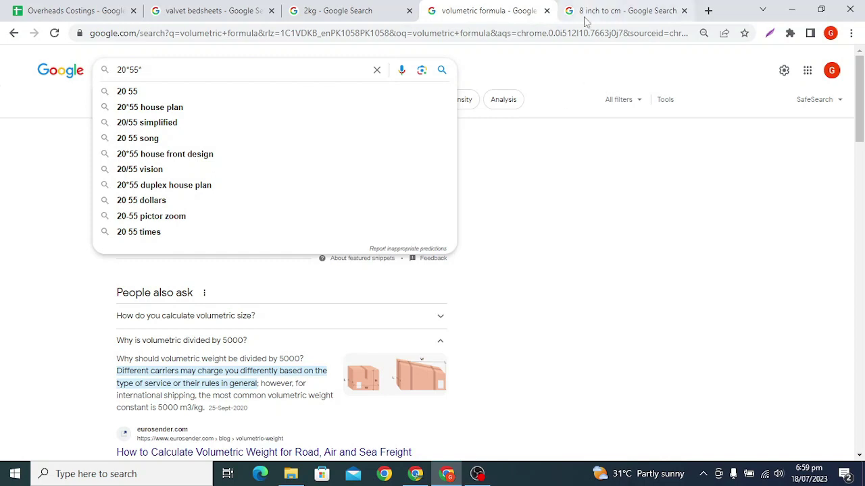
pyautogui.write('55')
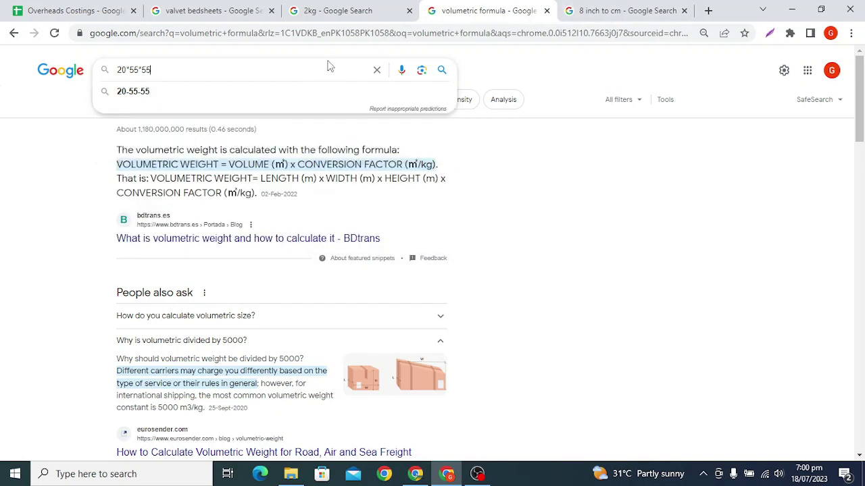
pyautogui.press('Home')
pyautogui.write('(')
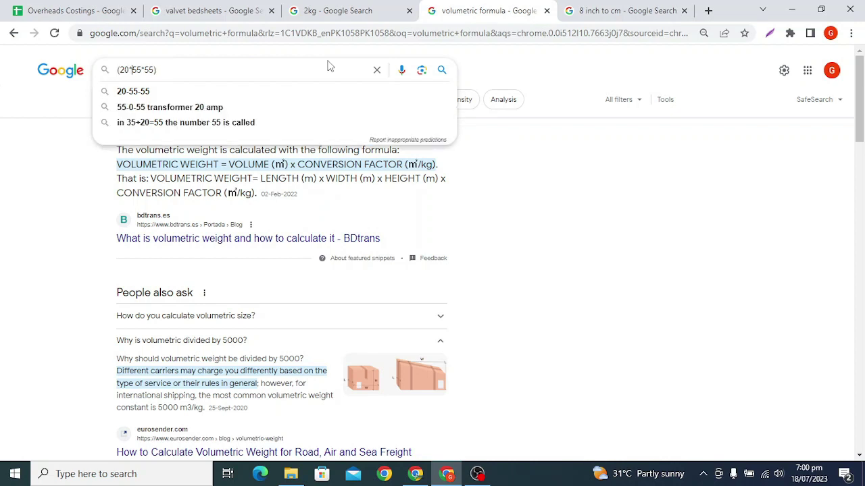
pyautogui.press('End')
pyautogui.write('/50')
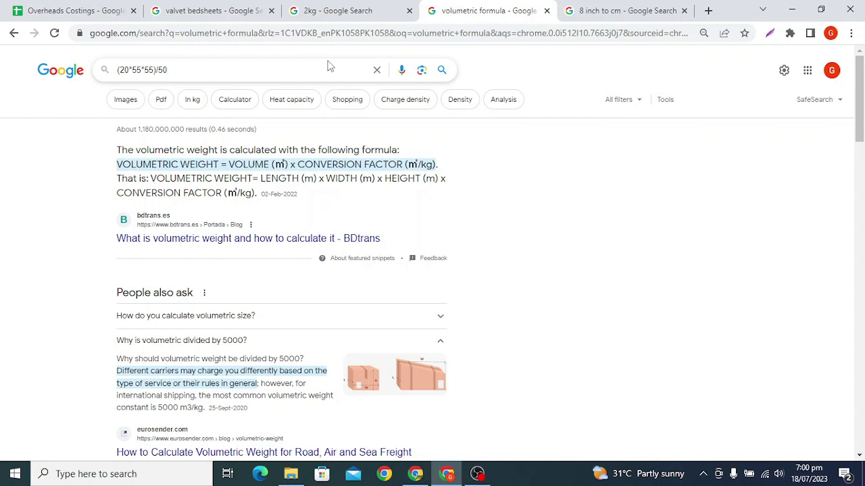
pyautogui.write('000')
pyautogui.press('BackSpace')
pyautogui.press('Return')
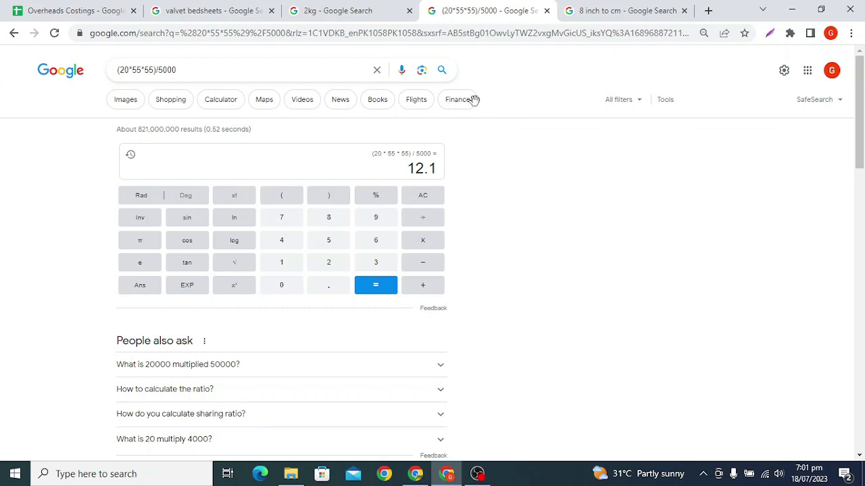
# Replace the calculation in the search box with the note "Overland 3kg 5 kg additions", without running the search.
pyautogui.click(193, 71)
pyautogui.click(617, 209)
pyautogui.click(223, 72)
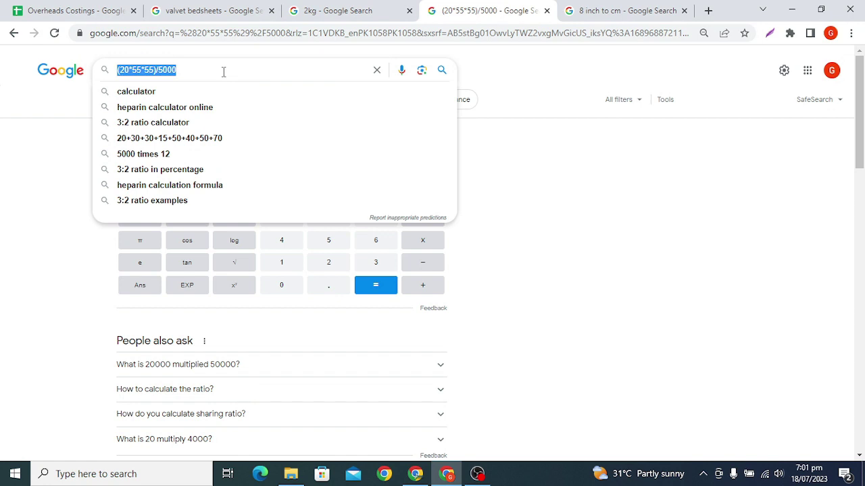
pyautogui.write('Over')
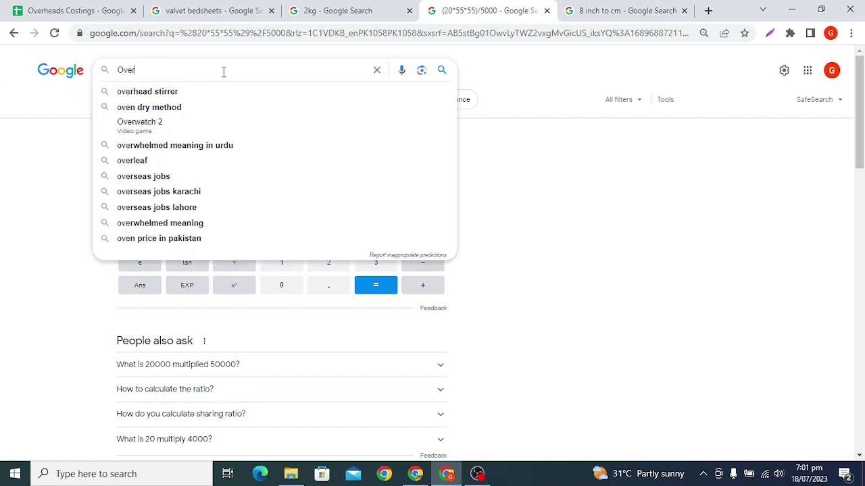
pyautogui.write('hend')
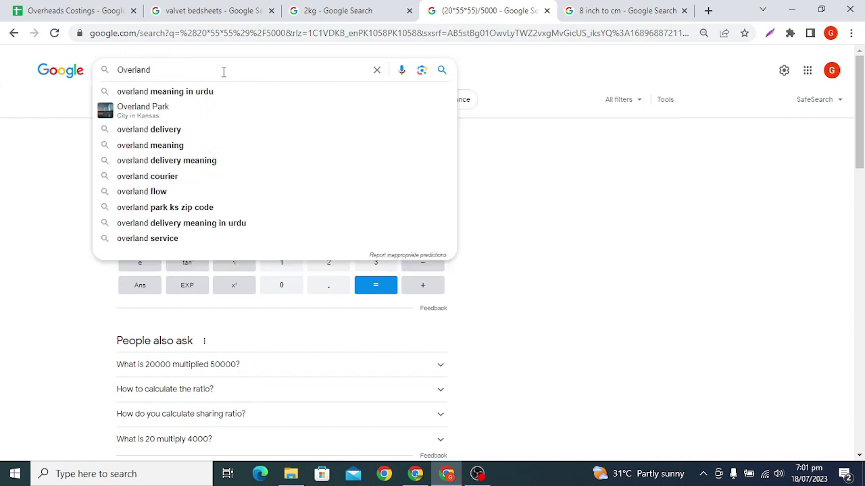
pyautogui.write(' 3')
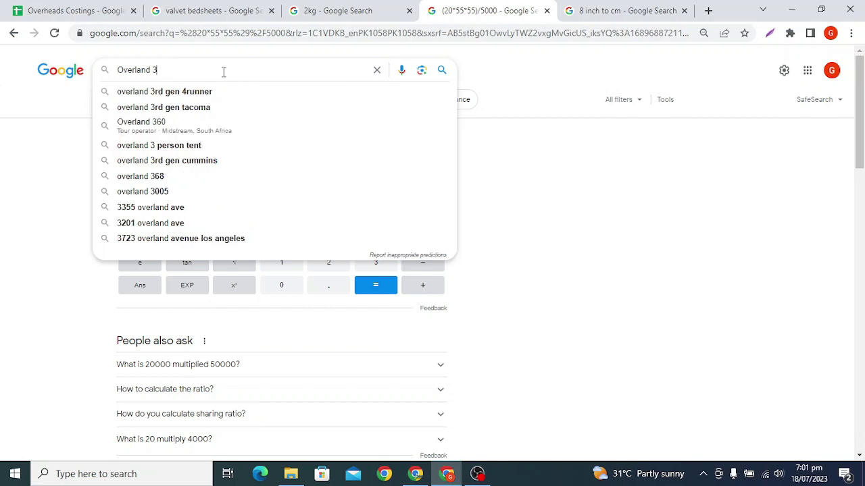
pyautogui.write('kg 5 kg ')
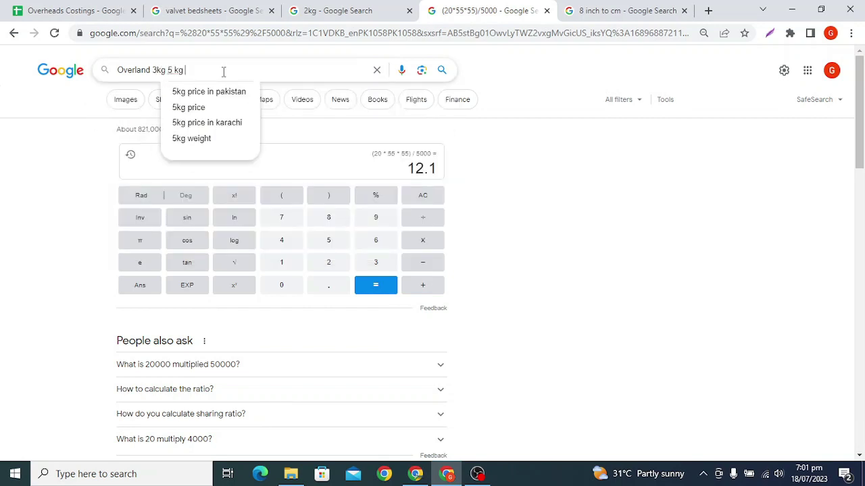
pyautogui.write('addition')
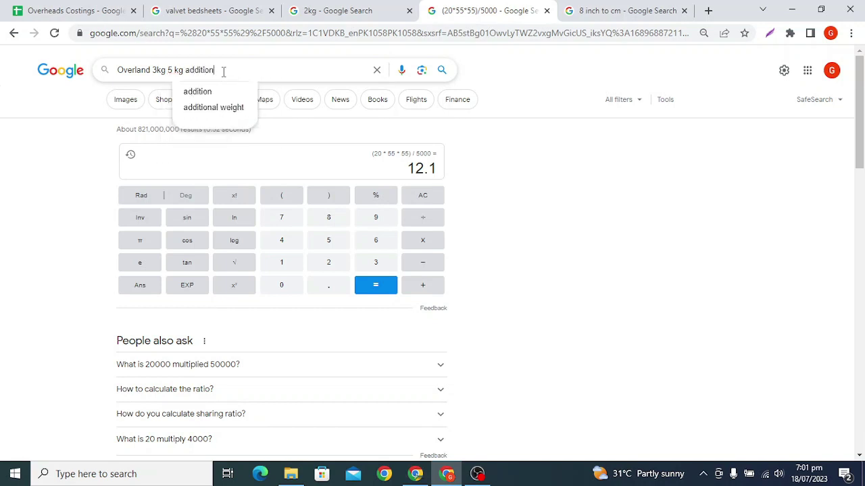
pyautogui.write('s 40')
pyautogui.press('BackSpace')
pyautogui.press('BackSpace')
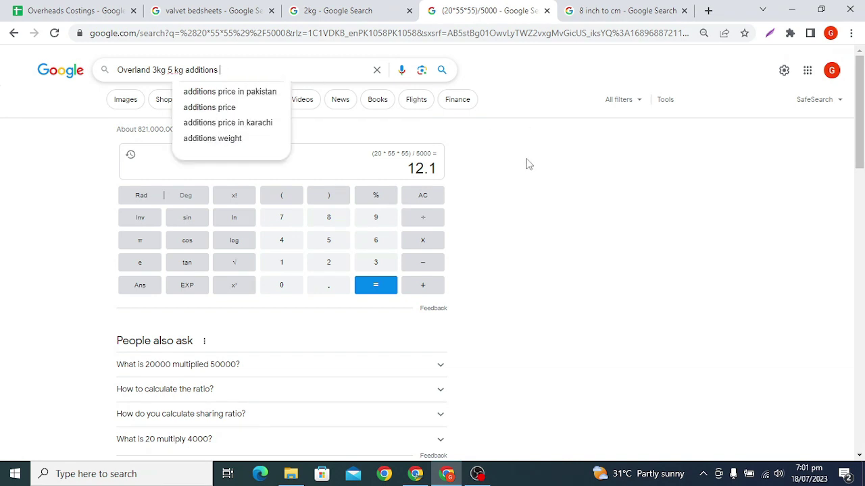
# Highlight 3kg in the Overland note and the volumetric weight result in the calculator to compare them.
pyautogui.doubleClick(155, 70)
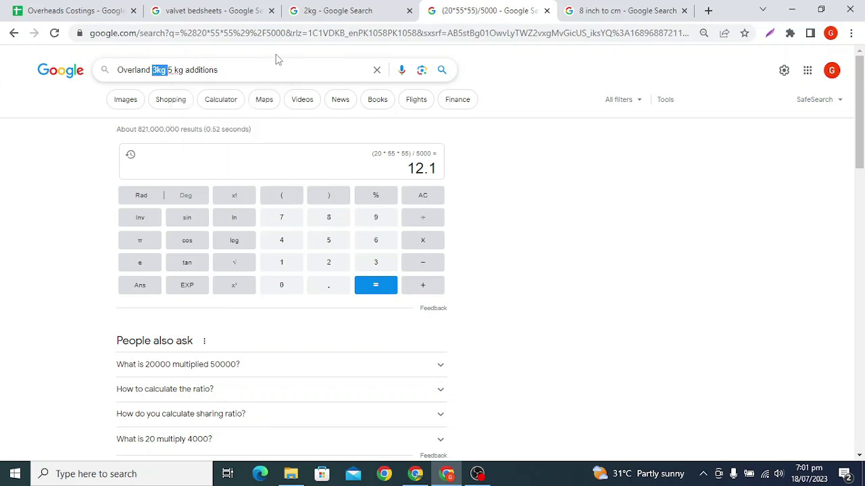
pyautogui.click(258, 68)
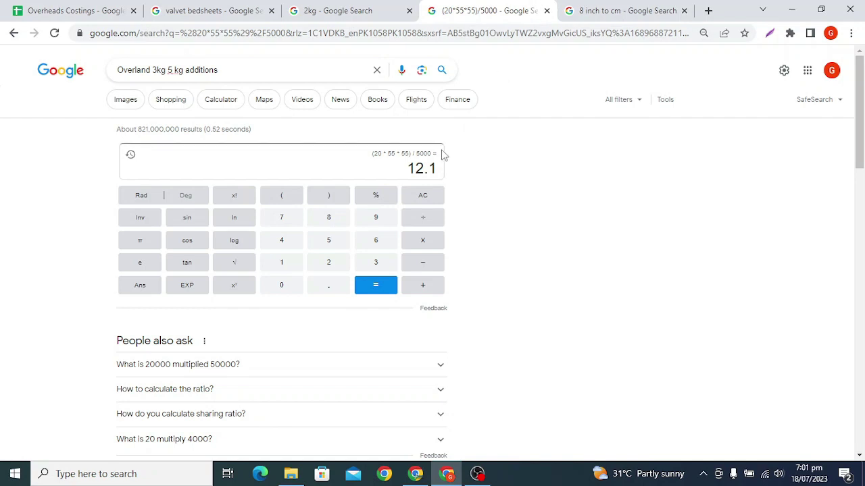
pyautogui.doubleClick(417, 169)
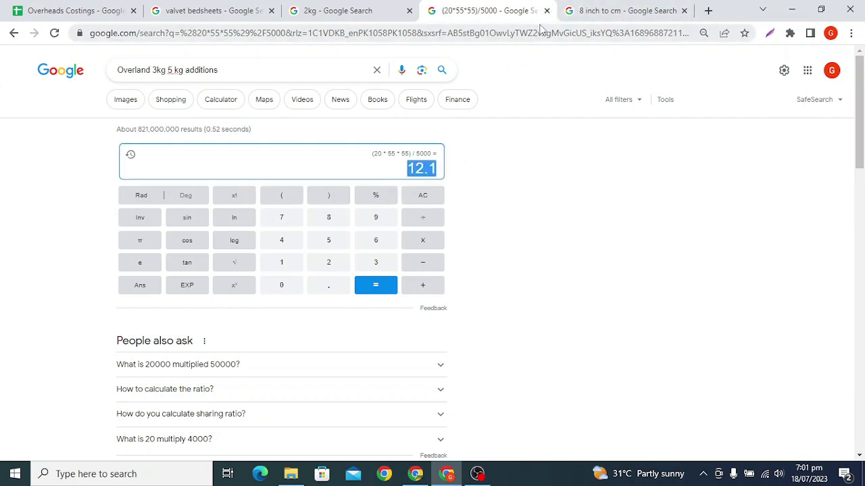
pyautogui.doubleClick(431, 168)
# Return to the Overheads Costings spreadsheet and highlight the empty cells F19:I19 below the capital figures.
pyautogui.click(68, 13)
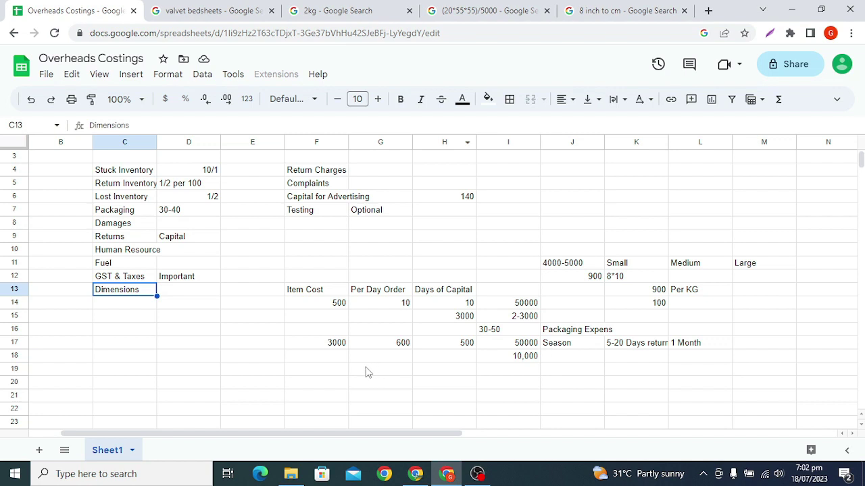
pyautogui.click(331, 372)
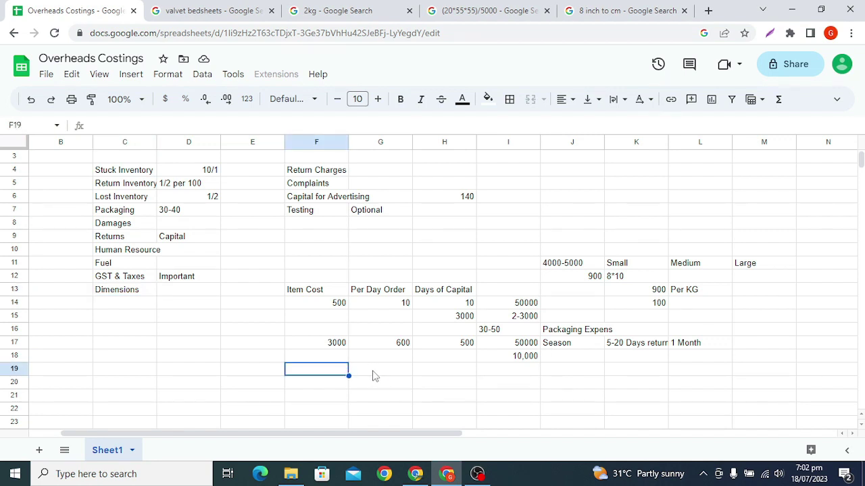
pyautogui.moveTo(332, 376); pyautogui.dragTo(502, 373)
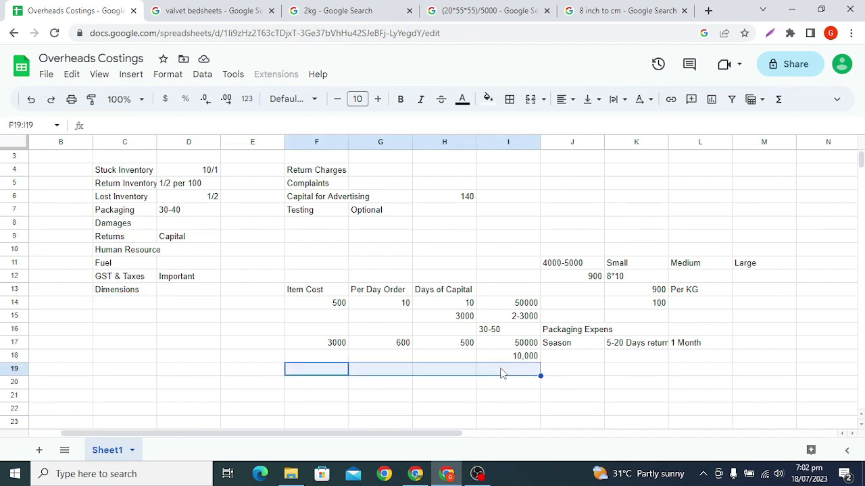
pyautogui.click(331, 373)
pyautogui.click(382, 371)
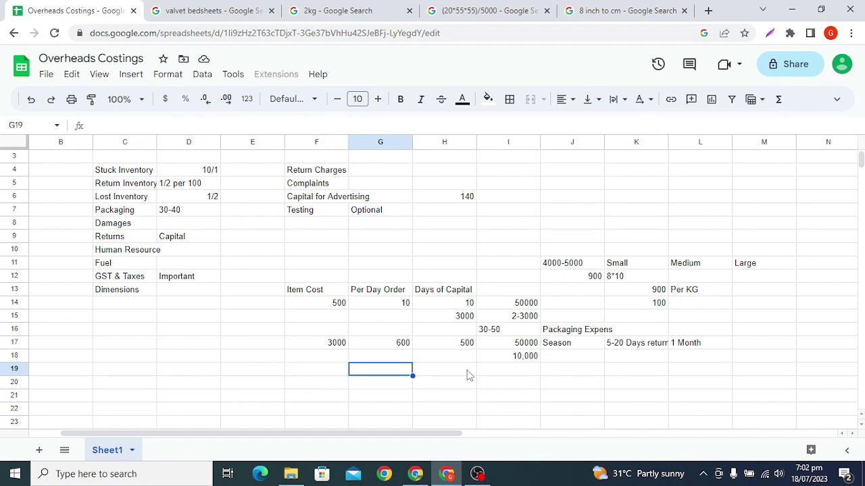
pyautogui.moveTo(519, 376); pyautogui.dragTo(334, 374)
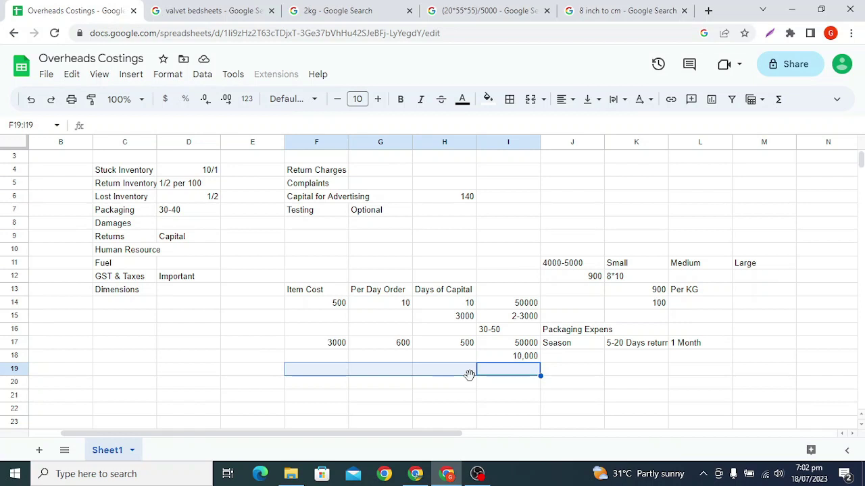
# Review the private label and white label overhead items, from Stuck Inventory to Dimensions, along with the row 17 capital figures.
pyautogui.moveTo(135, 158); pyautogui.dragTo(324, 316)
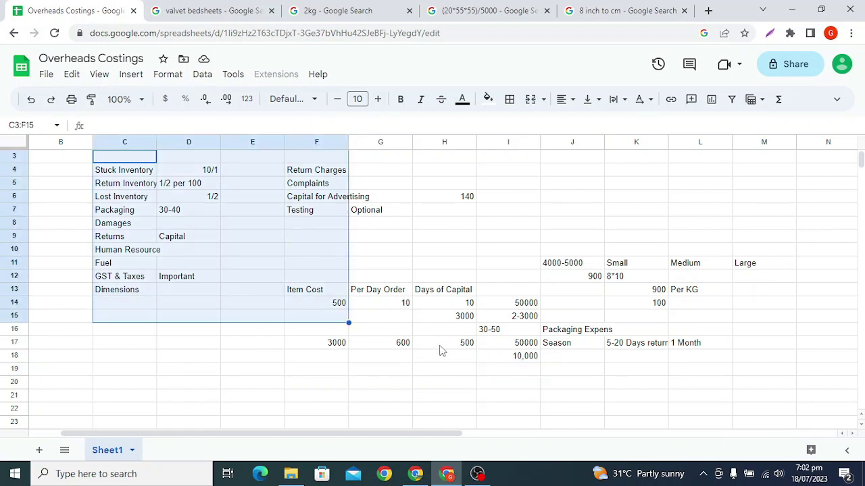
pyautogui.click(424, 345)
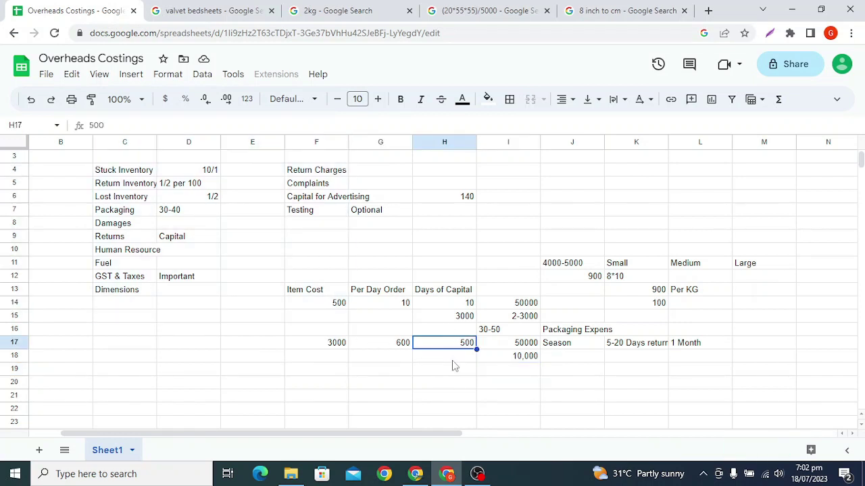
pyautogui.click(307, 346)
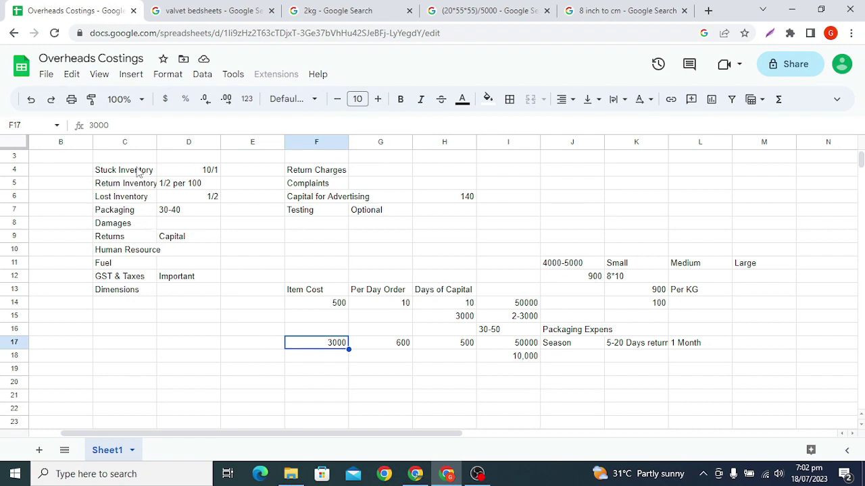
pyautogui.scroll(1, 135, 200)
pyautogui.moveTo(103, 183); pyautogui.dragTo(162, 350)
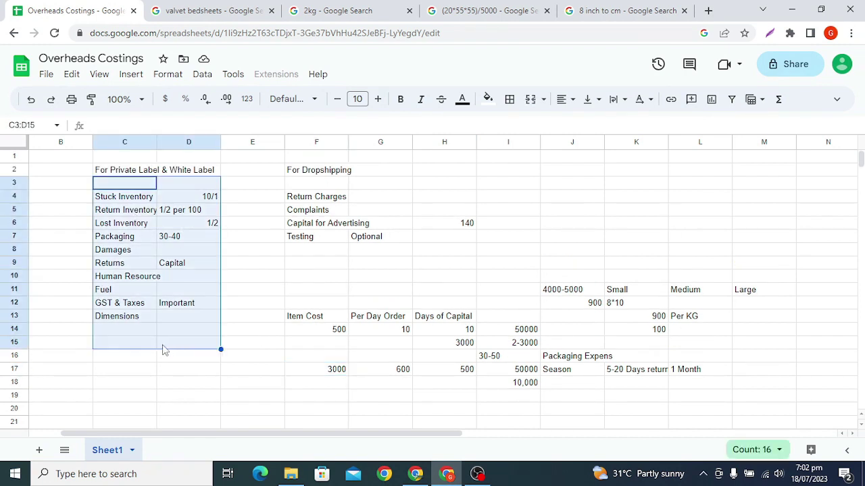
pyautogui.click(162, 348)
pyautogui.press('Down')
pyautogui.press('Down')
pyautogui.press('Down')
pyautogui.scroll(-2, 166, 353)
pyautogui.scroll(1, 169, 352)
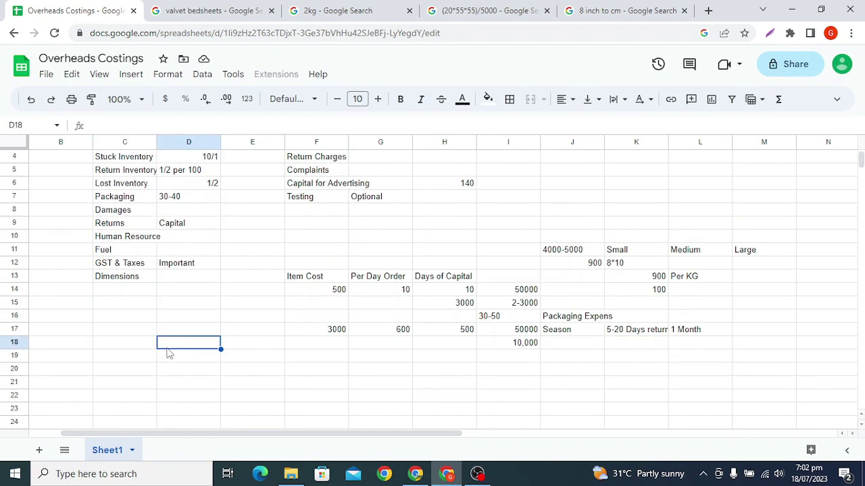
pyautogui.scroll(1, 168, 353)
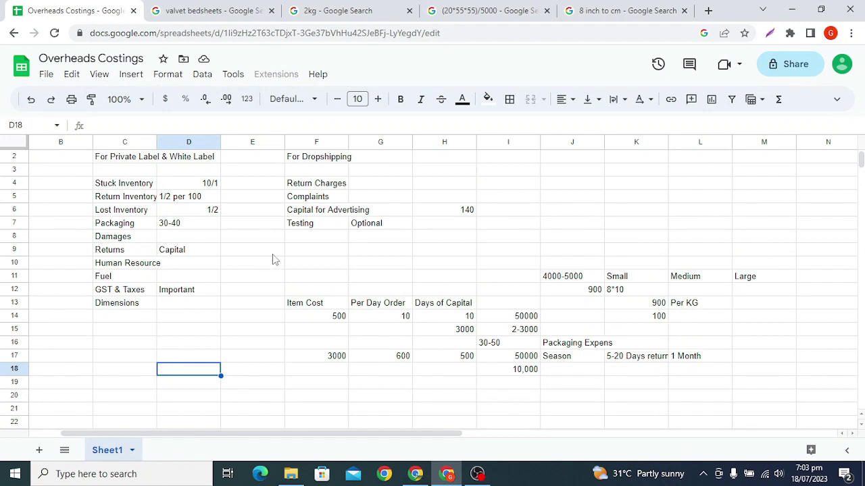
# Enter 300 in cell H4 as the dropshipping Return Charges.
pyautogui.click(434, 188)
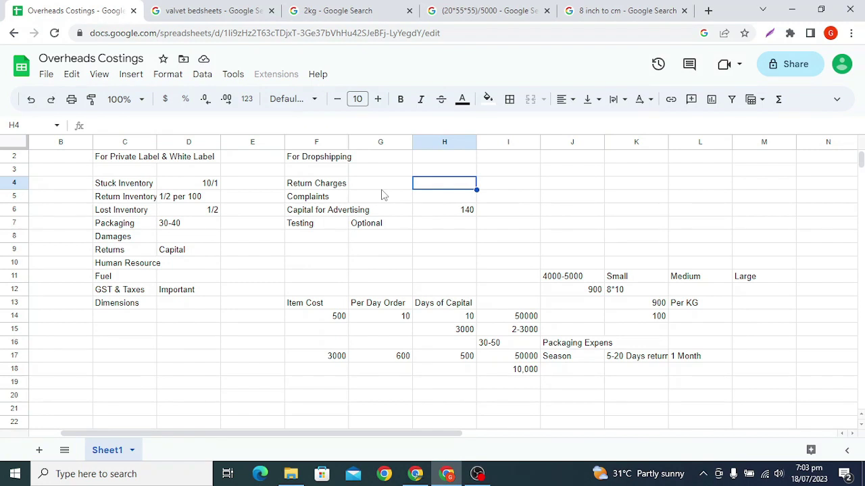
pyautogui.write('300')
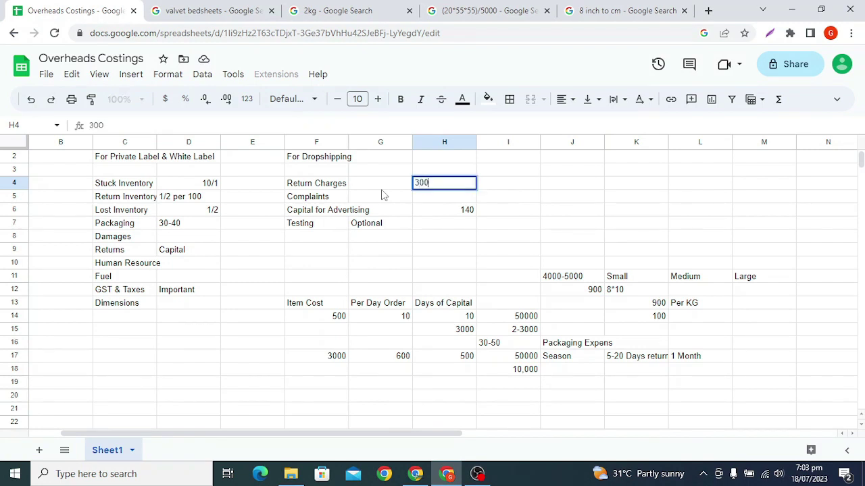
pyautogui.press('Return')
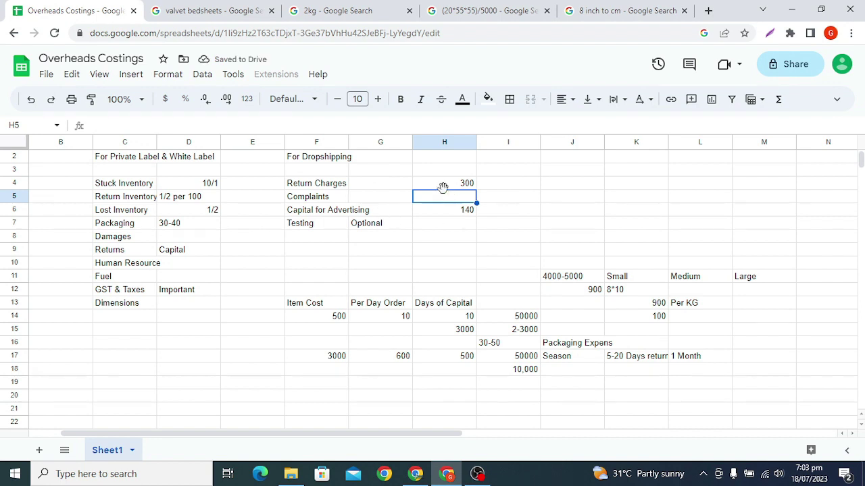
# Compare the private label and white label overhead list with the dropshipping Return Charges amount and the item cost.
pyautogui.click(459, 183)
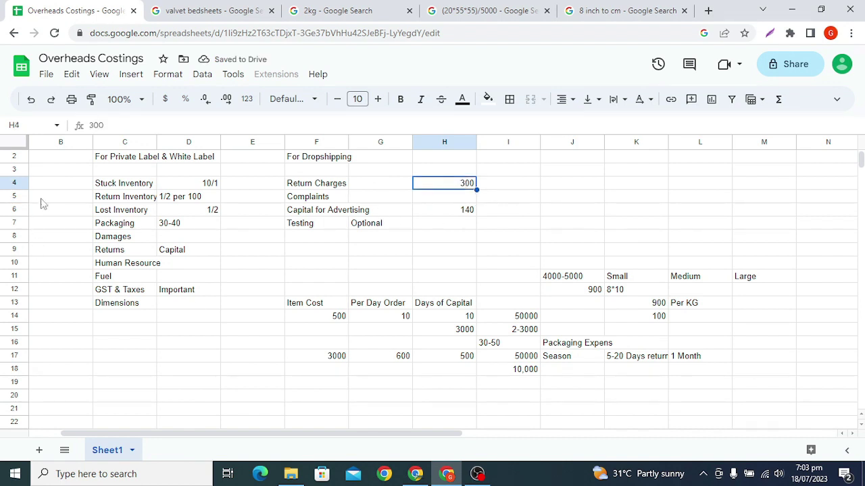
pyautogui.click(125, 169)
pyautogui.moveTo(175, 202); pyautogui.dragTo(194, 327)
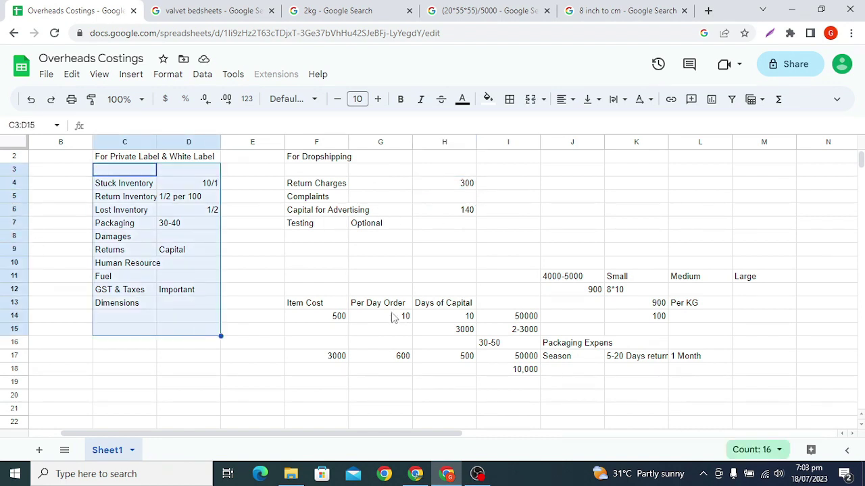
pyautogui.click(452, 187)
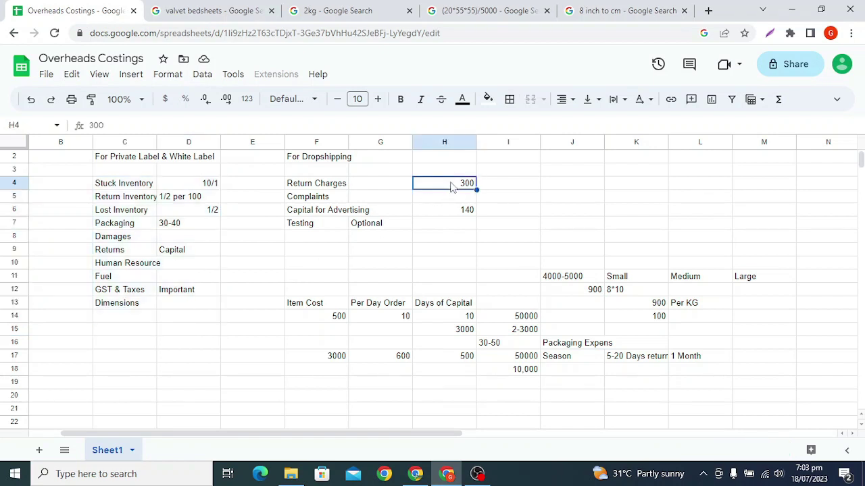
pyautogui.moveTo(139, 170); pyautogui.dragTo(183, 302)
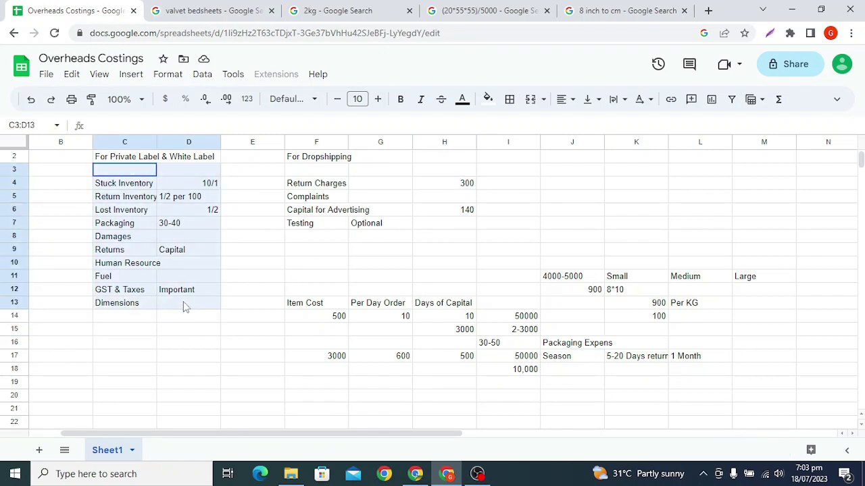
pyautogui.click(304, 318)
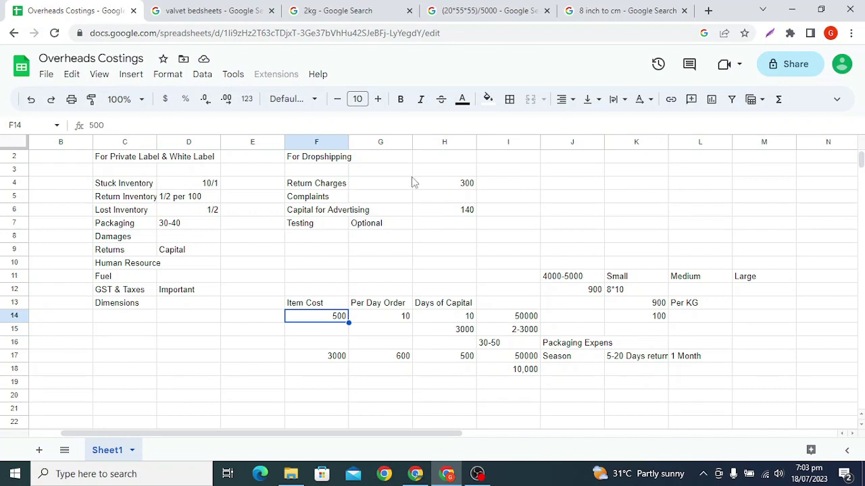
# Check the weight charges in the courier's Overall Sales report and return to the Overheads Costings sheet.
pyautogui.click(437, 197)
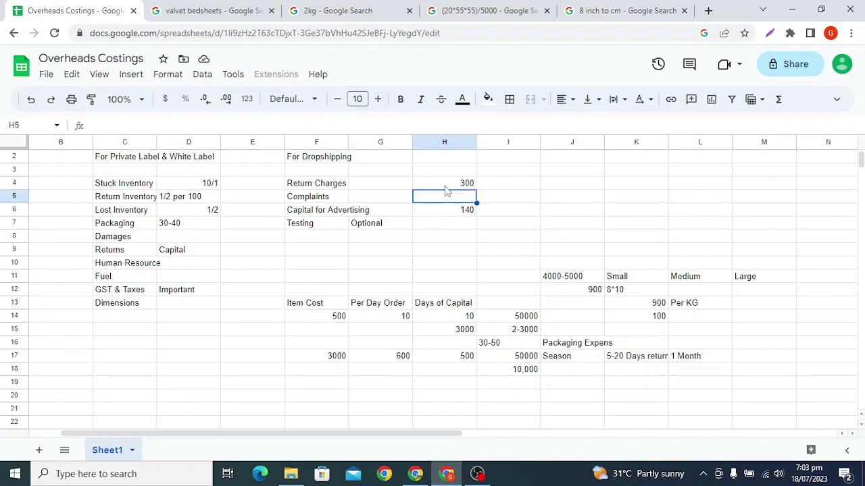
pyautogui.click(449, 187)
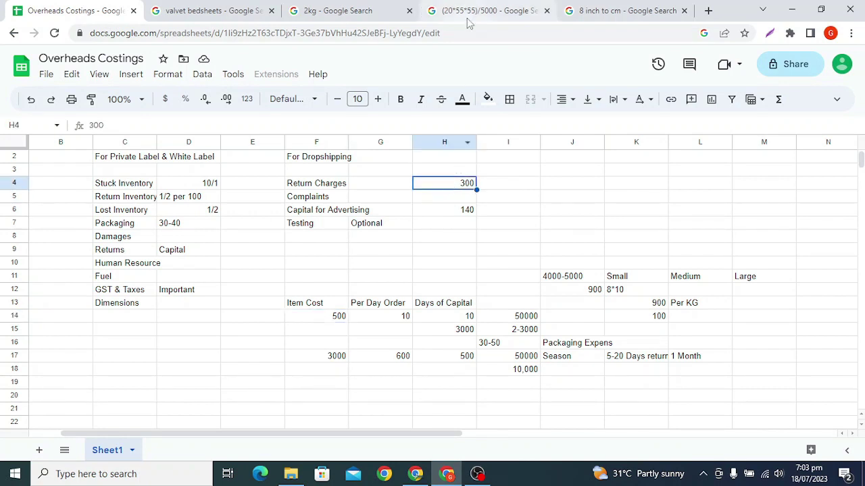
pyautogui.click(477, 473)
pyautogui.click(450, 476)
pyautogui.click(416, 473)
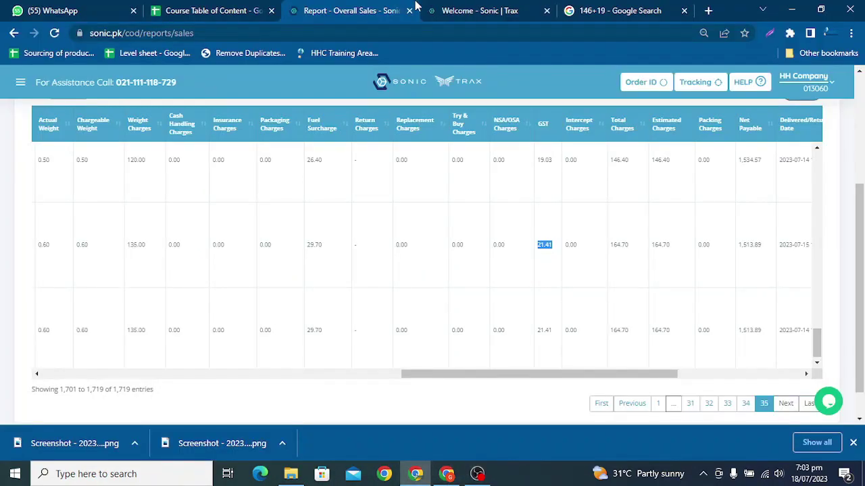
pyautogui.doubleClick(135, 160)
pyautogui.click(445, 473)
pyautogui.click(426, 226)
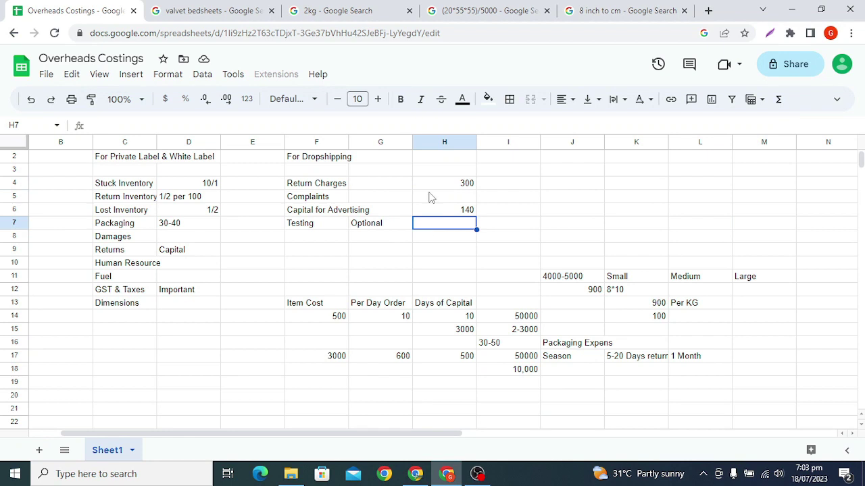
pyautogui.click(463, 199)
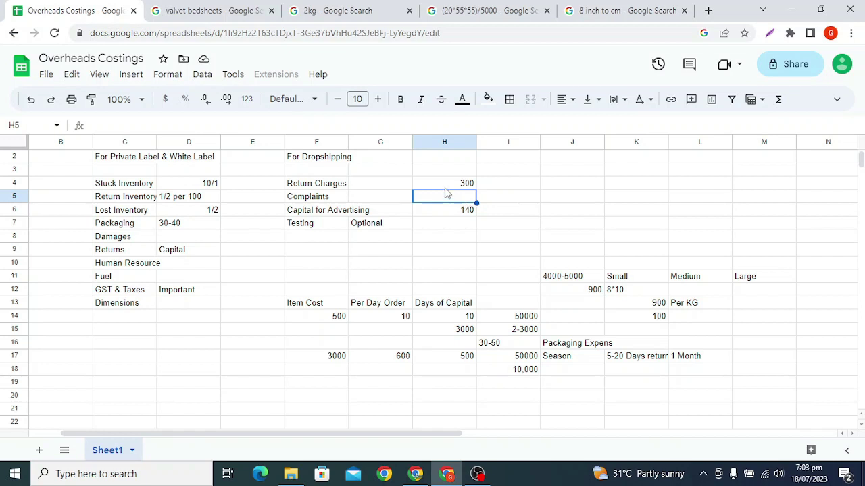
# Review the private label and white label overhead items and their values in C3:D15.
pyautogui.moveTo(128, 169); pyautogui.dragTo(133, 321)
pyautogui.rightClick(134, 324)
pyautogui.moveTo(135, 323)
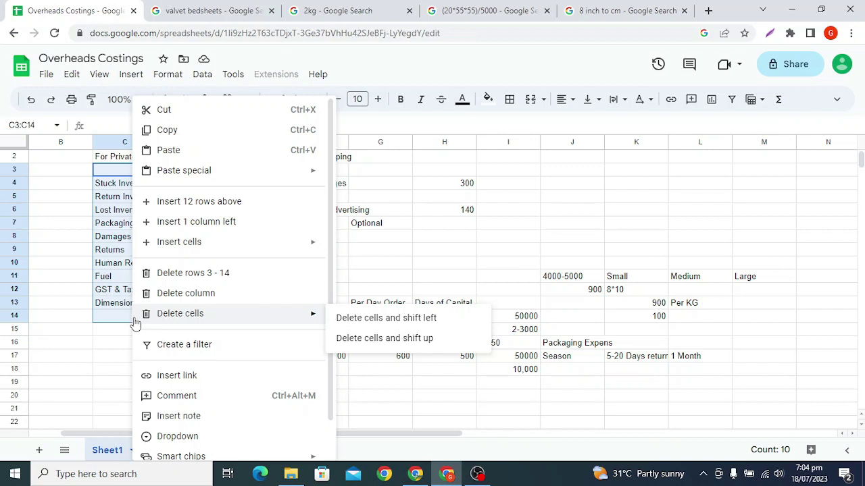
pyautogui.click(385, 264)
pyautogui.moveTo(116, 173); pyautogui.dragTo(165, 332)
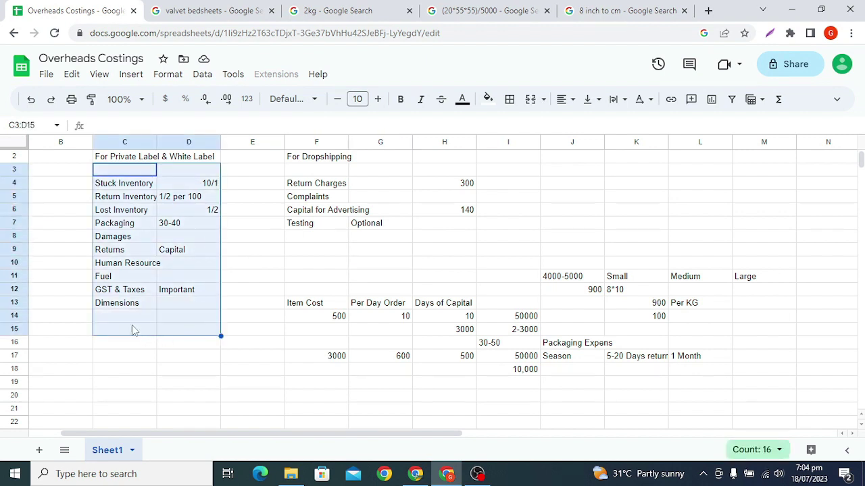
pyautogui.click(134, 331)
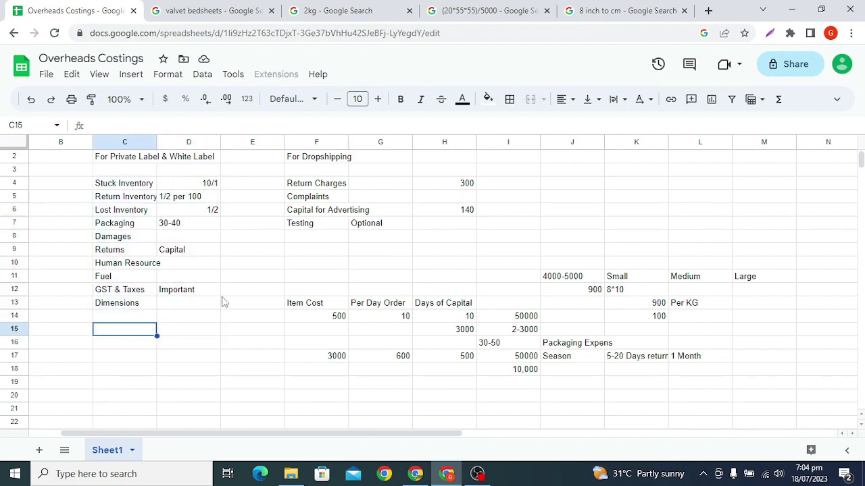
# Clear the amount in H6 on the Capital for Advertising row.
pyautogui.click(339, 237)
pyautogui.click(330, 196)
pyautogui.click(435, 201)
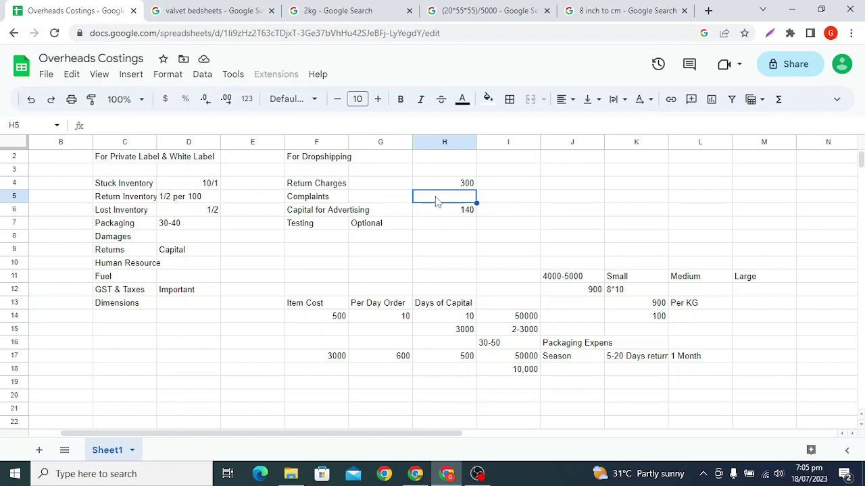
pyautogui.press('Down')
pyautogui.press('Delete')
pyautogui.press('Left')
pyautogui.press('Right')
pyautogui.press('Left')
pyautogui.press('Left')
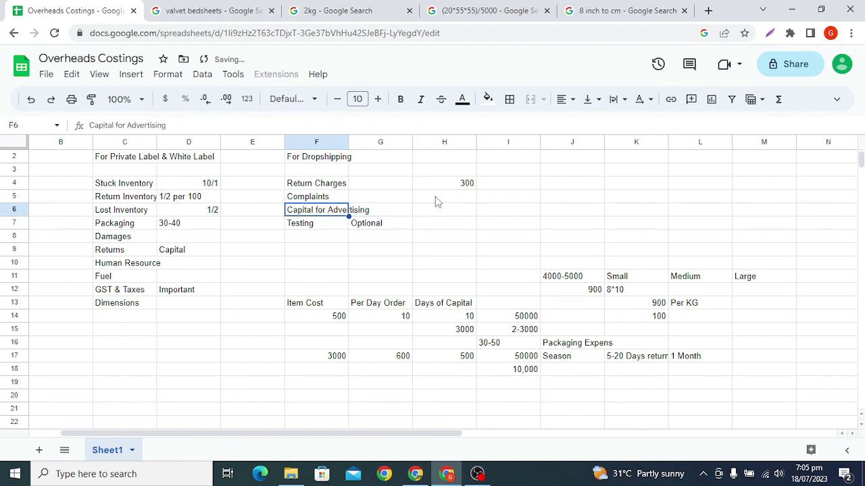
# Compare the private label list with the Capital for Advertising row and the item cost, daily order and days of capital figures.
pyautogui.moveTo(128, 161); pyautogui.dragTo(176, 324)
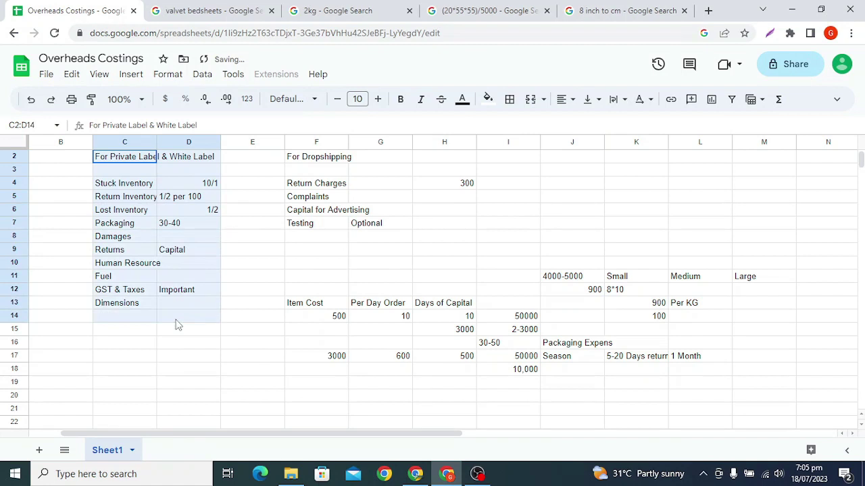
pyautogui.click(152, 341)
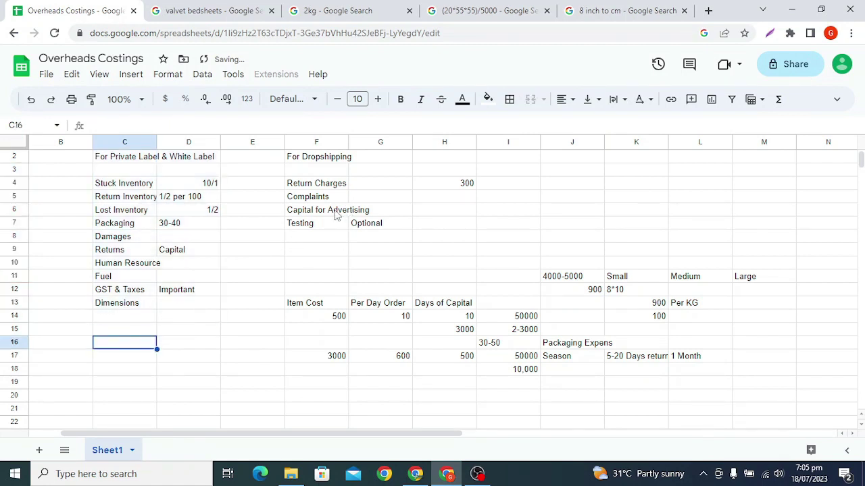
pyautogui.moveTo(336, 214); pyautogui.dragTo(444, 218)
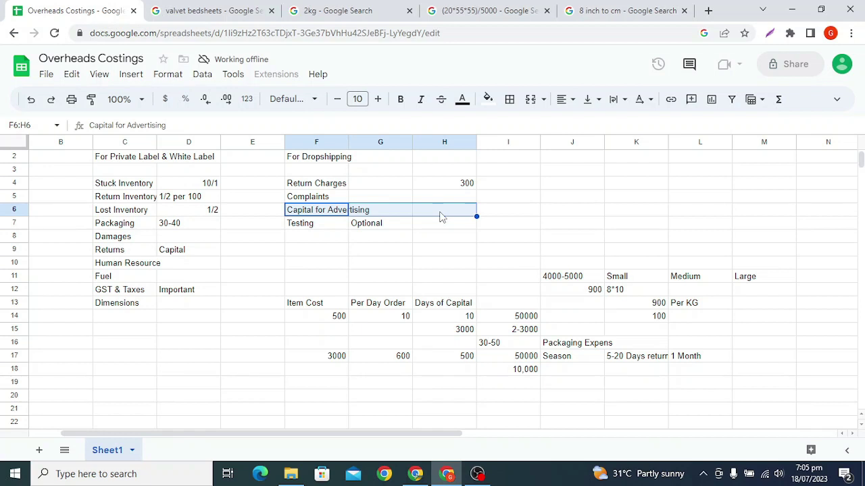
pyautogui.click(447, 210)
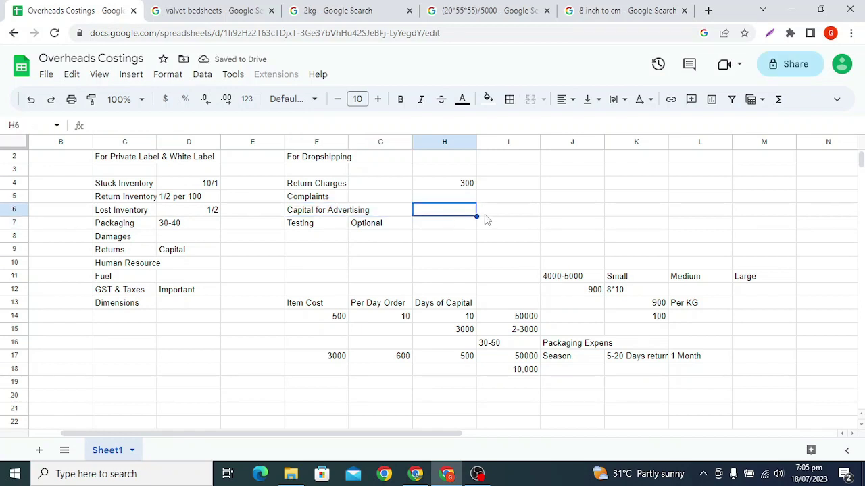
pyautogui.click(323, 318)
pyautogui.click(404, 318)
pyautogui.click(453, 319)
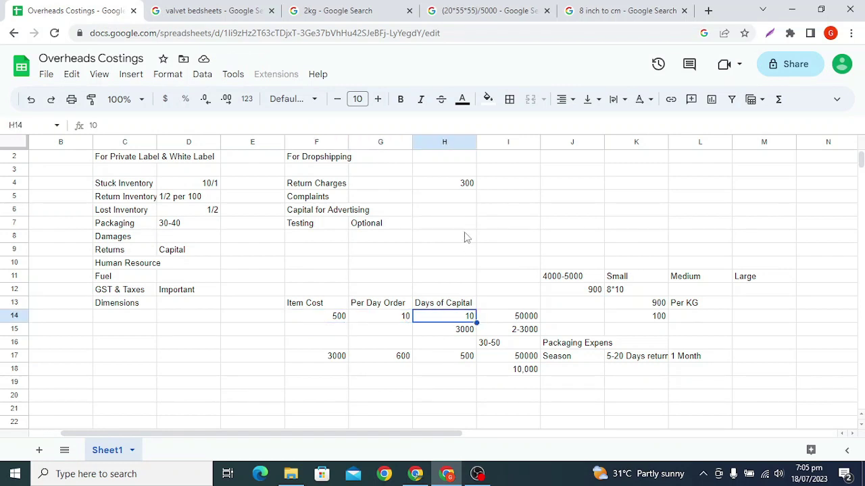
# Enter 2000 in cell H5 on the dropshipping Complaints row.
pyautogui.click(451, 197)
pyautogui.write('2000')
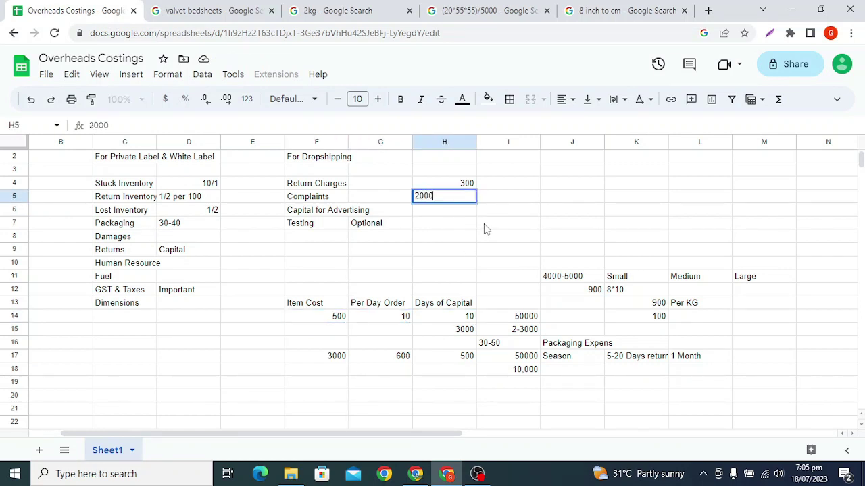
pyautogui.press('Return')
pyautogui.press('Up')
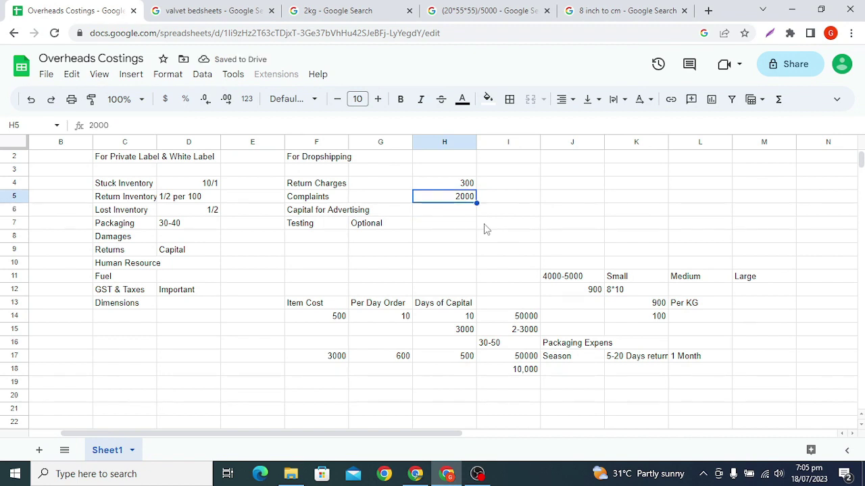
# Enter the timeline note 1=-10------20-23rd in cell I5, beside the Complaints amount.
pyautogui.press('Right')
pyautogui.write('1=-10')
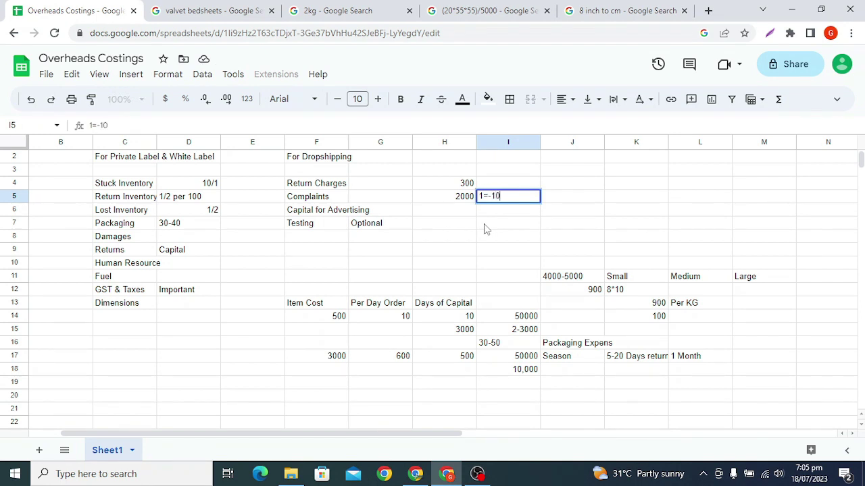
pyautogui.write('------')
pyautogui.write('22')
pyautogui.write('0-23')
pyautogui.write('rd')
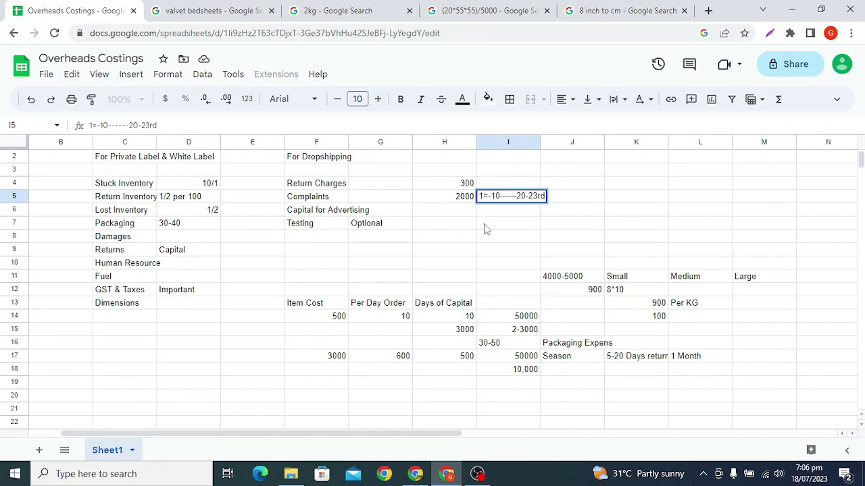
pyautogui.press('Return')
pyautogui.press('Up')
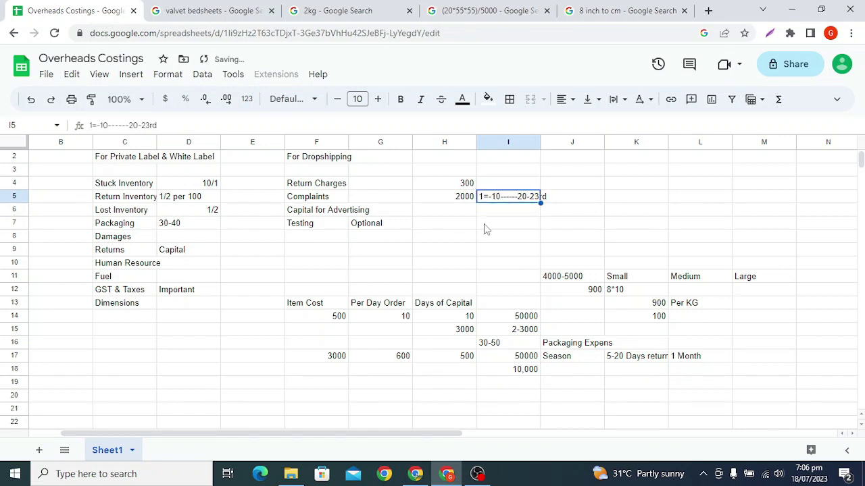
pyautogui.press('Up')
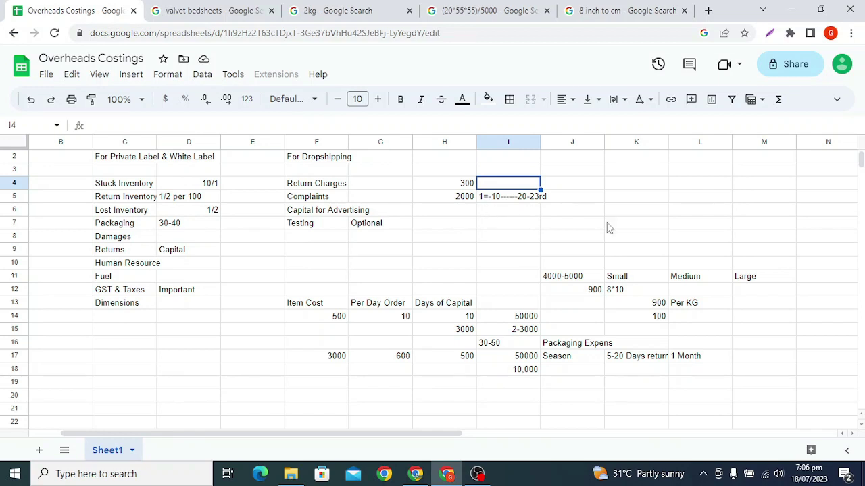
# Review the timeline note in I5 and the whole dropshipping block F2:J9.
pyautogui.rightClick(601, 183)
pyautogui.click(507, 200)
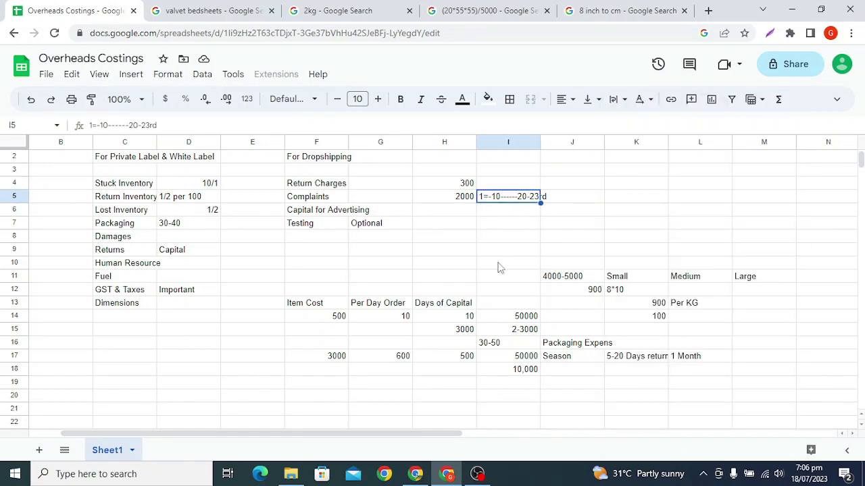
pyautogui.click(475, 228)
pyautogui.moveTo(508, 183); pyautogui.dragTo(503, 228)
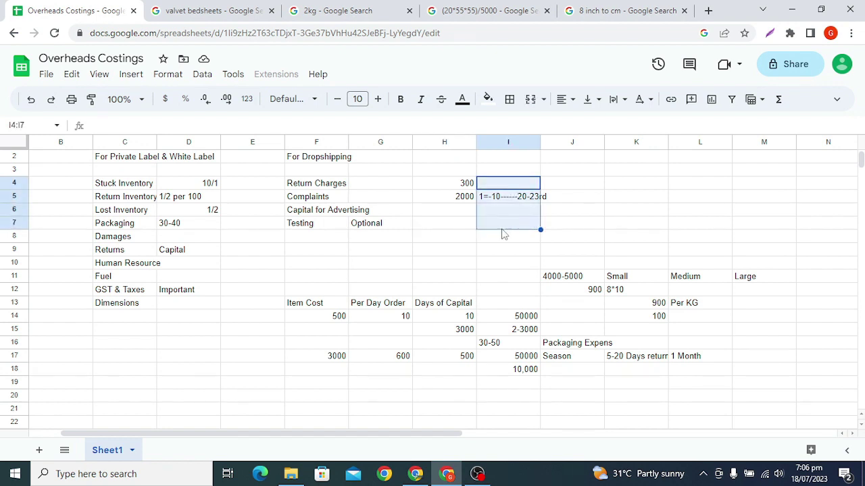
pyautogui.click(505, 225)
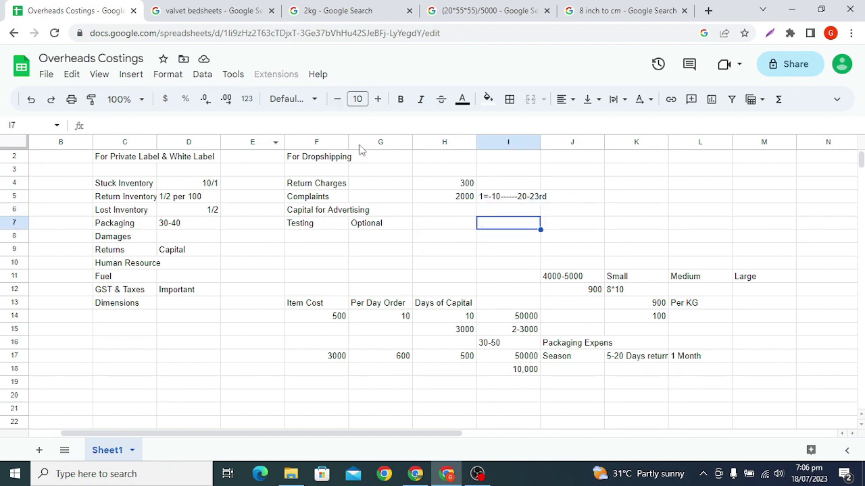
pyautogui.click(558, 240)
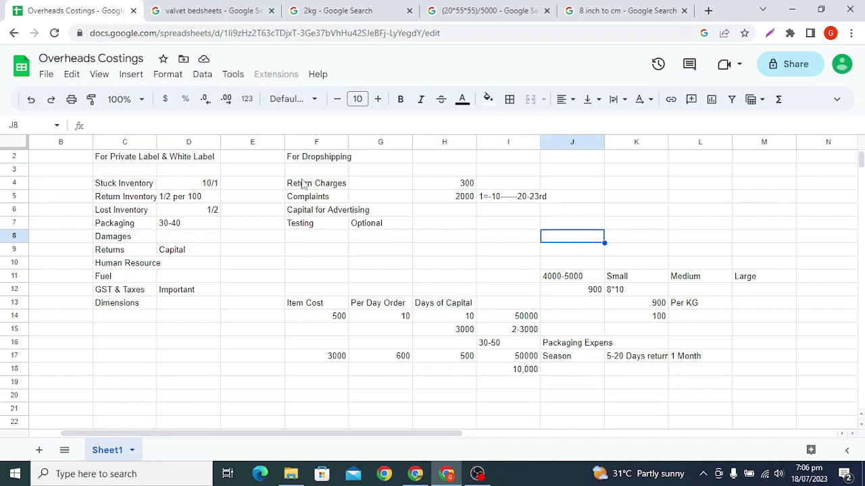
pyautogui.click(294, 160)
pyautogui.moveTo(293, 160); pyautogui.dragTo(550, 254)
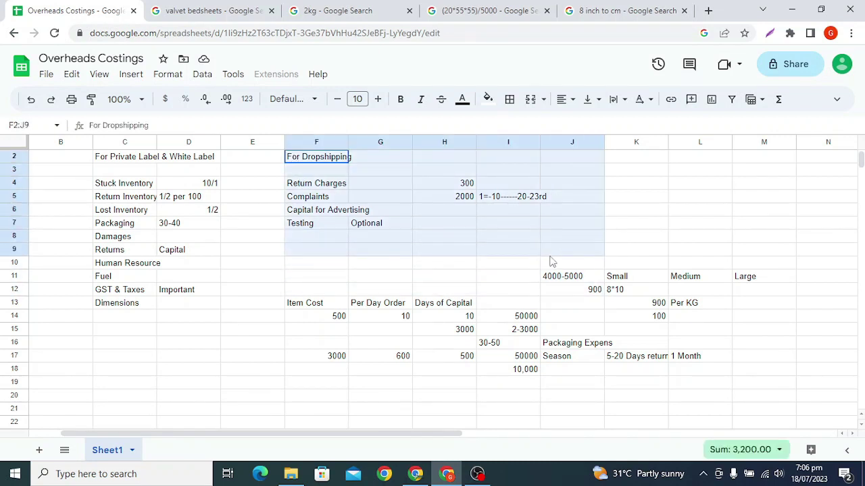
pyautogui.click(396, 276)
pyautogui.moveTo(314, 249); pyautogui.dragTo(579, 258)
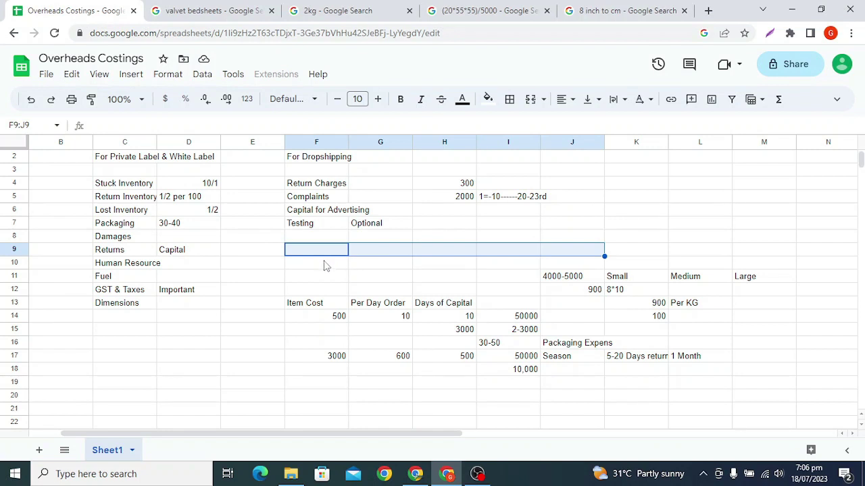
pyautogui.click(325, 261)
pyautogui.click(325, 251)
pyautogui.click(452, 252)
pyautogui.click(520, 252)
pyautogui.click(555, 253)
pyautogui.click(510, 251)
pyautogui.click(422, 262)
pyautogui.click(427, 252)
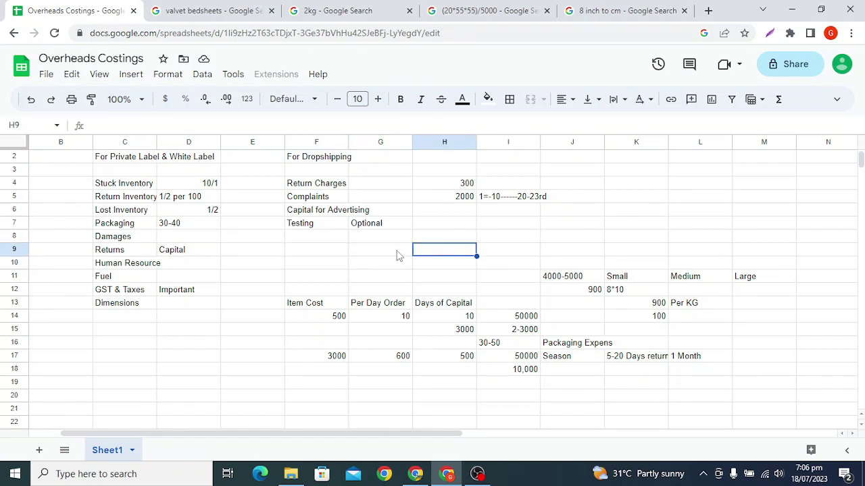
pyautogui.click(397, 252)
pyautogui.click(308, 255)
pyautogui.click(390, 256)
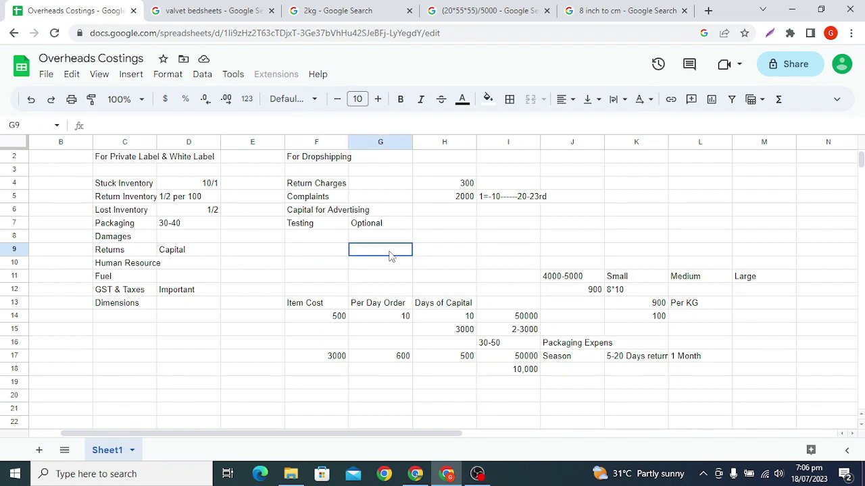
pyautogui.click(453, 256)
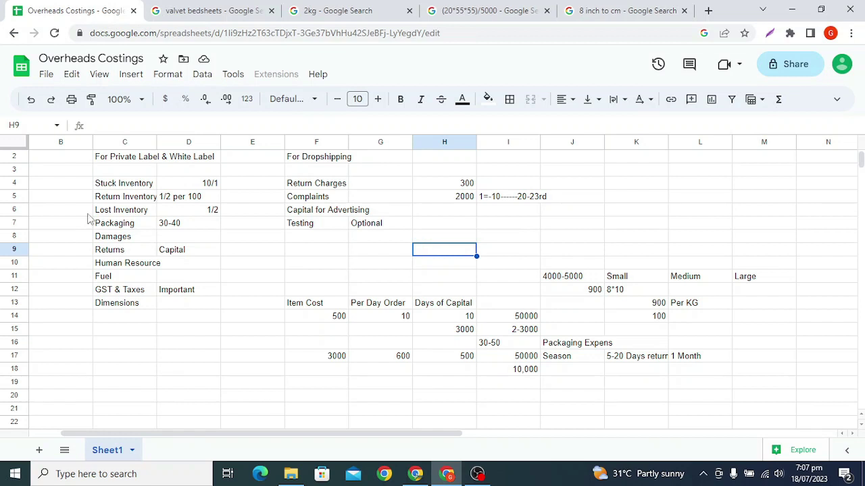
# Compare the dropshipping Return Charges and Complaints with the private label items from Stuck Inventory to Packaging.
pyautogui.click(460, 186)
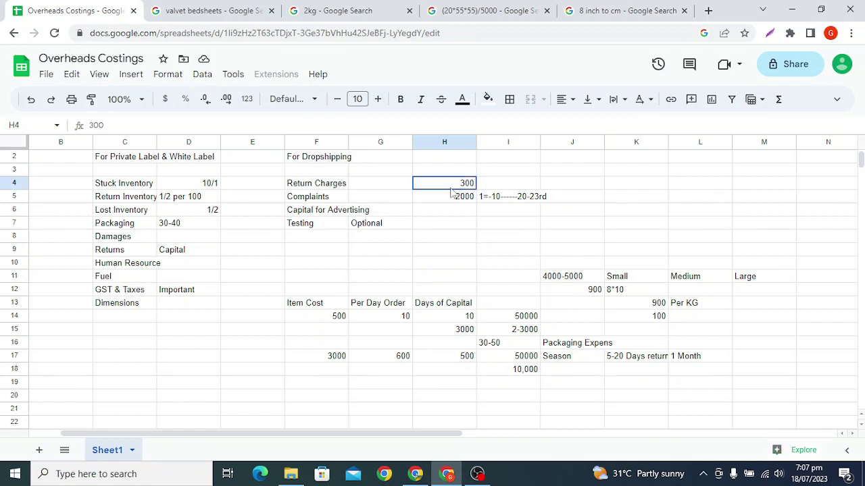
pyautogui.click(307, 196)
pyautogui.click(132, 188)
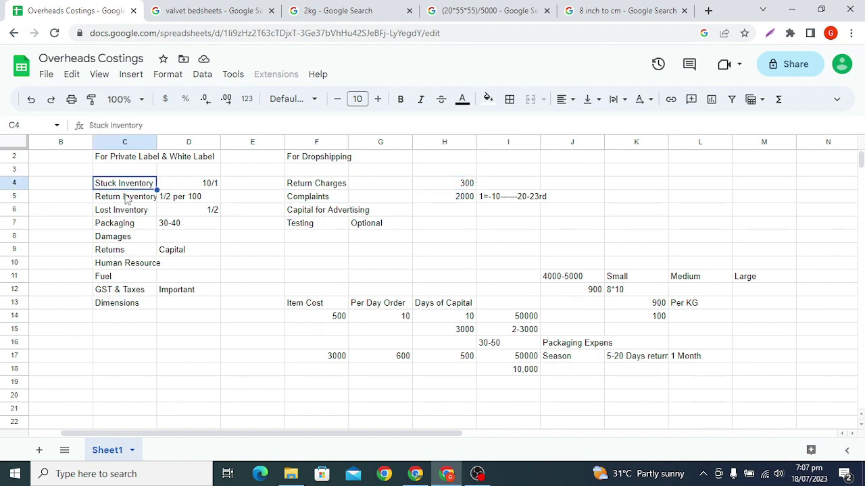
pyautogui.click(125, 199)
pyautogui.click(123, 213)
pyautogui.click(114, 226)
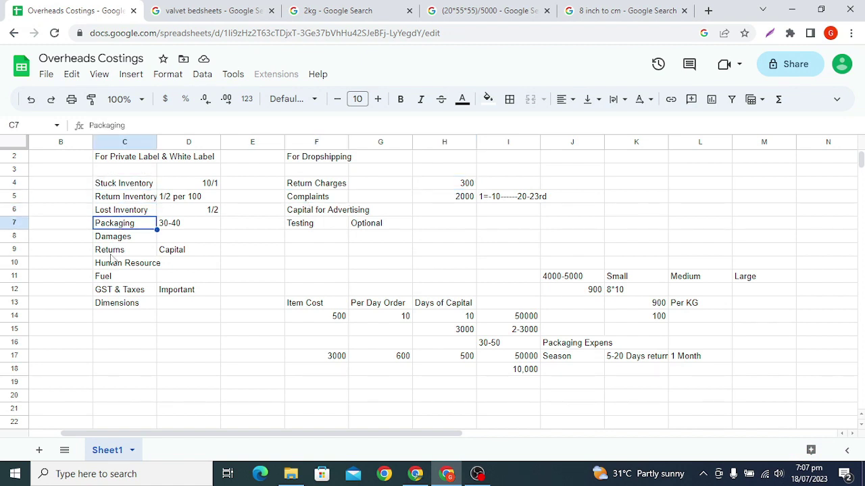
pyautogui.click(307, 250)
pyautogui.click(404, 251)
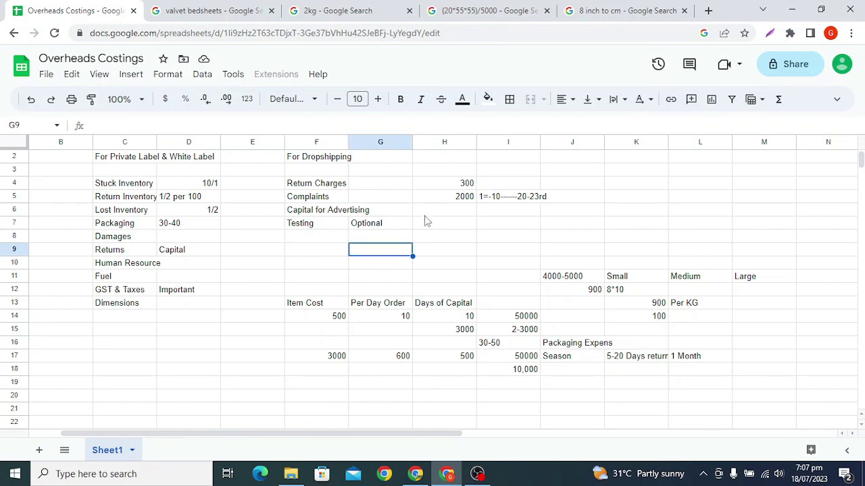
pyautogui.click(459, 184)
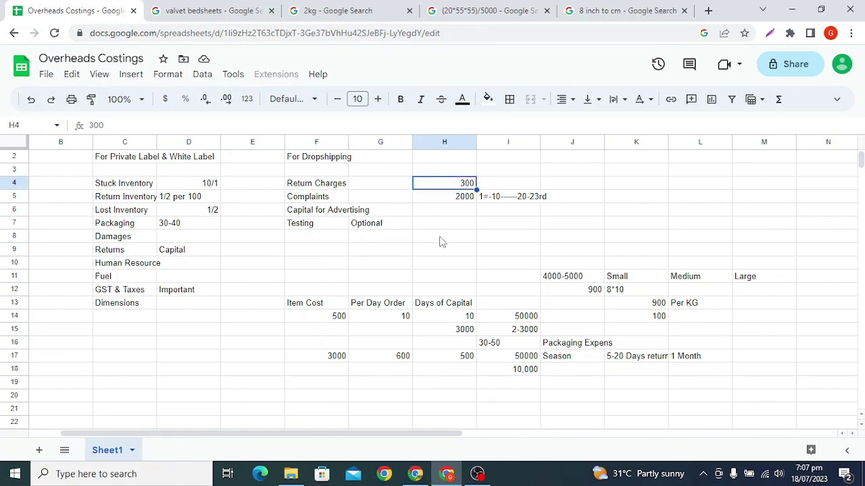
pyautogui.click(439, 238)
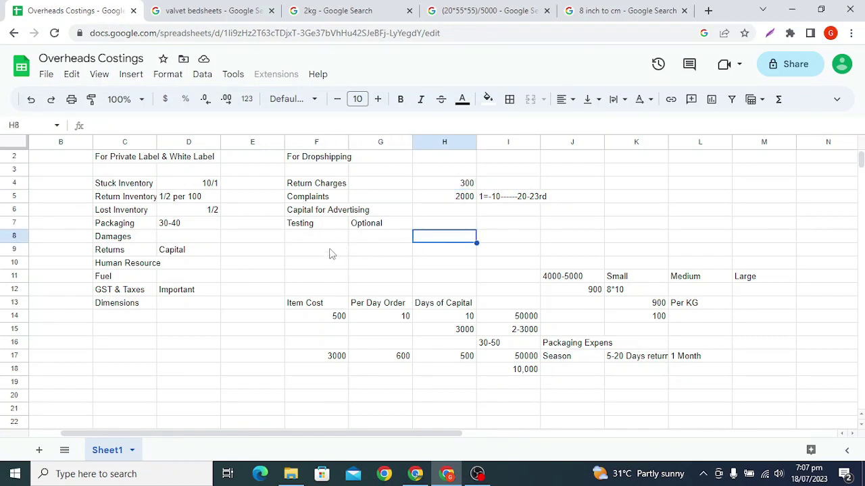
# Recap the private label and white label overhead list together with the item cost and capital figures.
pyautogui.click(102, 157)
pyautogui.moveTo(159, 207); pyautogui.dragTo(226, 356)
pyautogui.click(464, 358)
pyautogui.moveTo(307, 279); pyautogui.dragTo(752, 363)
pyautogui.click(117, 184)
pyautogui.moveTo(135, 164); pyautogui.dragTo(214, 344)
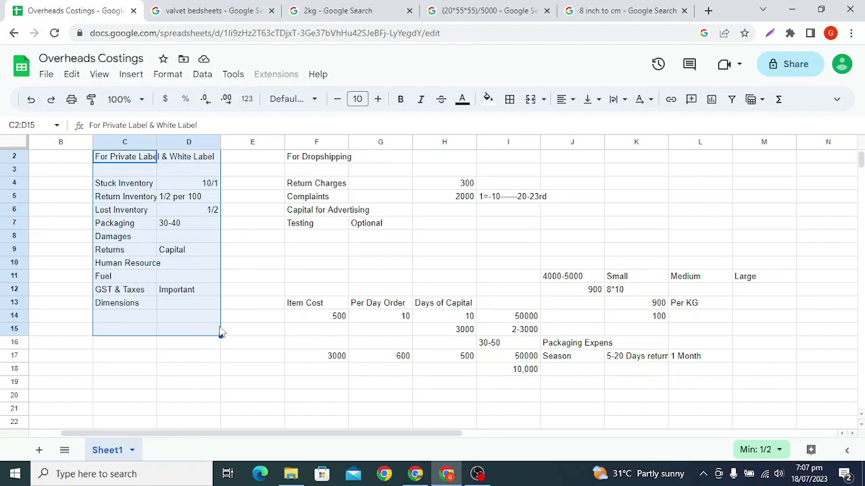
pyautogui.rightClick(127, 330)
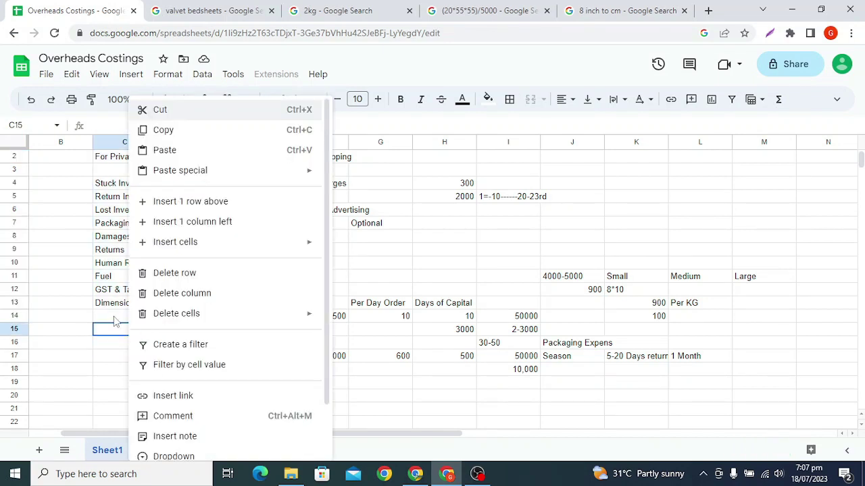
pyautogui.click(114, 317)
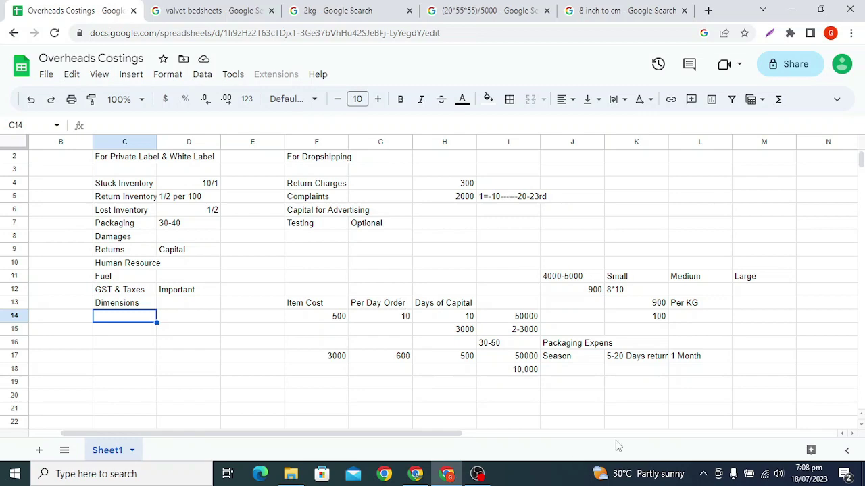
# Switch to the OBS window.
pyautogui.click(478, 474)
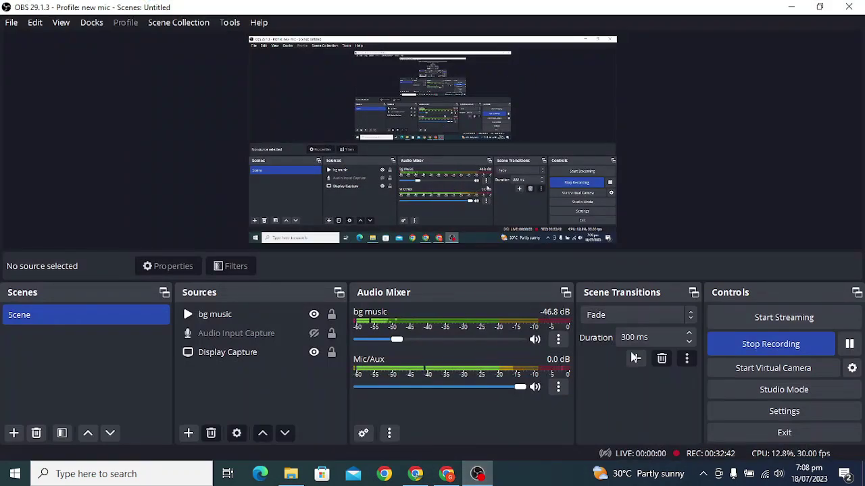